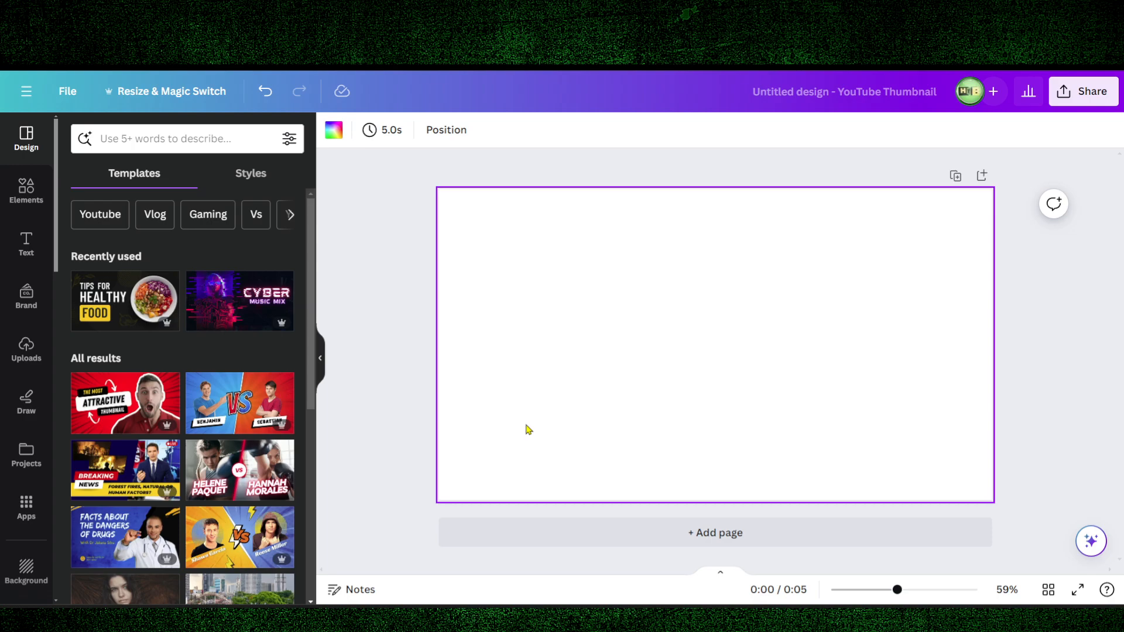
{"action": "right_click", "coordinate": [526, 430]}
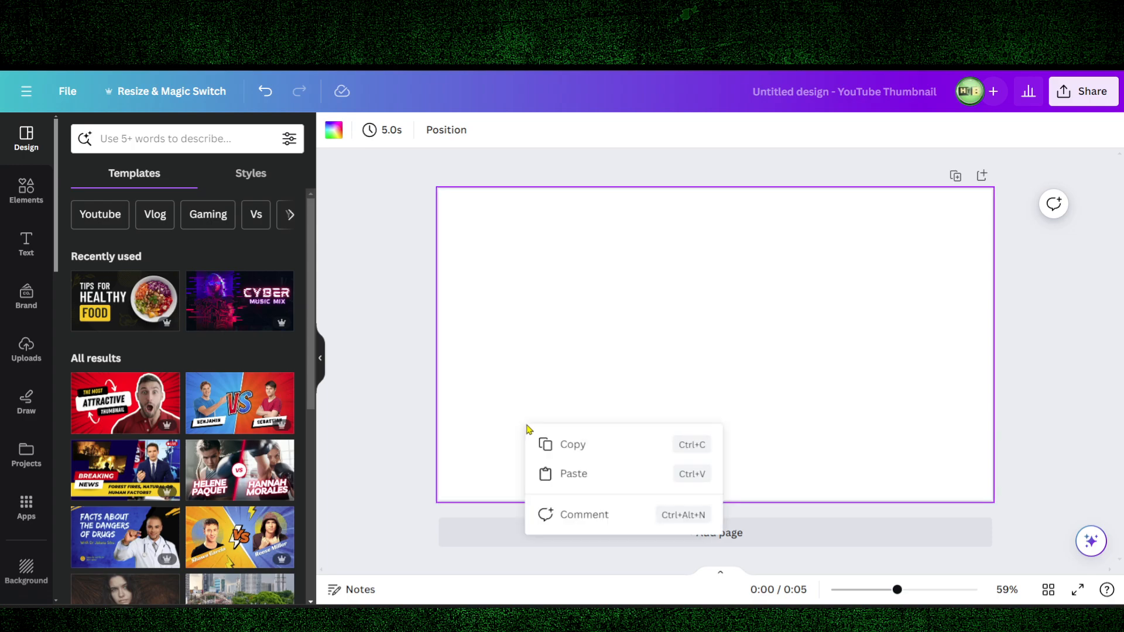
{"action": "left_click", "coordinate": [540, 406]}
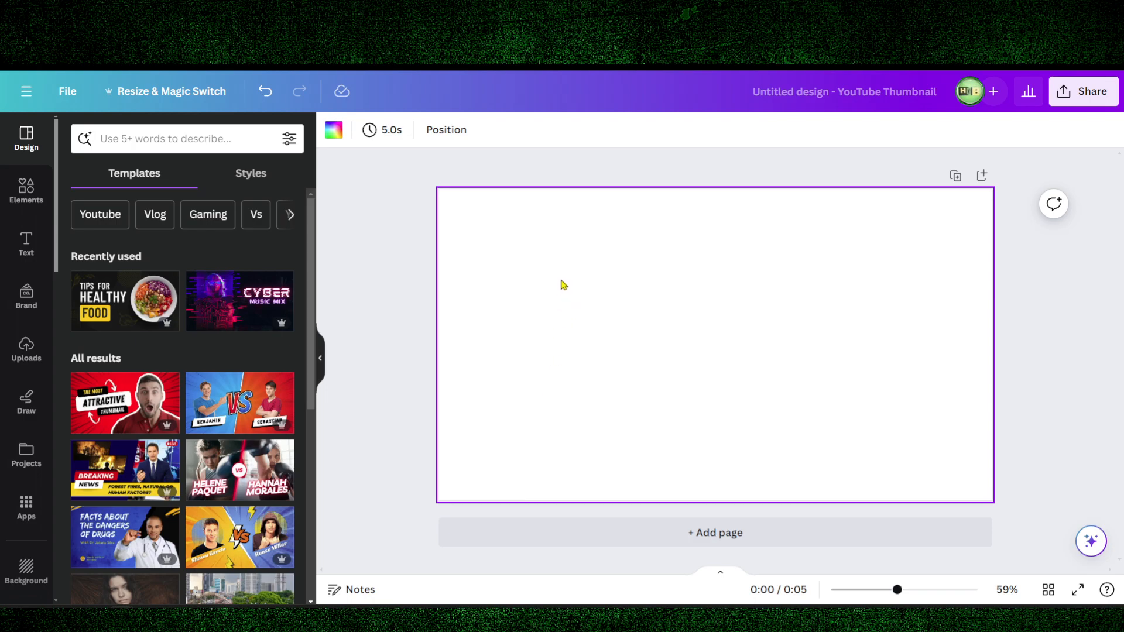
Add a square shape to the blank page, enlarge it and place it half off the page's left edge
{"action": "left_click", "coordinate": [26, 190]}
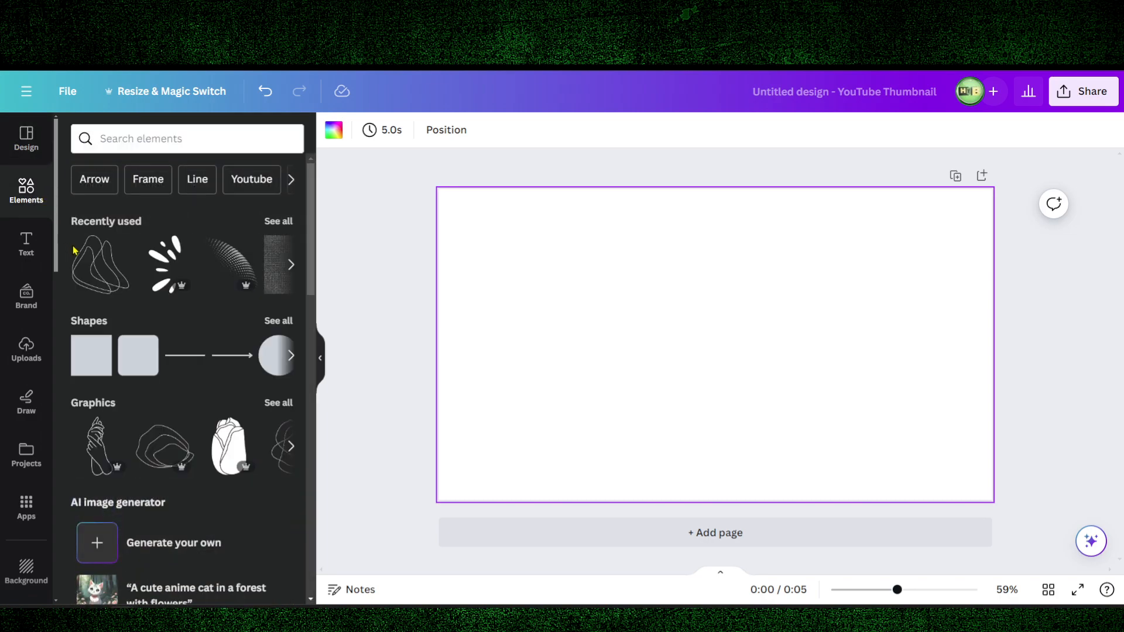
{"action": "left_click_drag", "start_coordinate": [98, 360], "coordinate": [510, 256]}
{"action": "left_click_drag", "start_coordinate": [601, 352], "coordinate": [761, 454]}
{"action": "left_click_drag", "start_coordinate": [705, 384], "coordinate": [680, 373]}
{"action": "left_click_drag", "start_coordinate": [737, 443], "coordinate": [665, 402]}
{"action": "left_click_drag", "start_coordinate": [617, 367], "coordinate": [479, 366]}
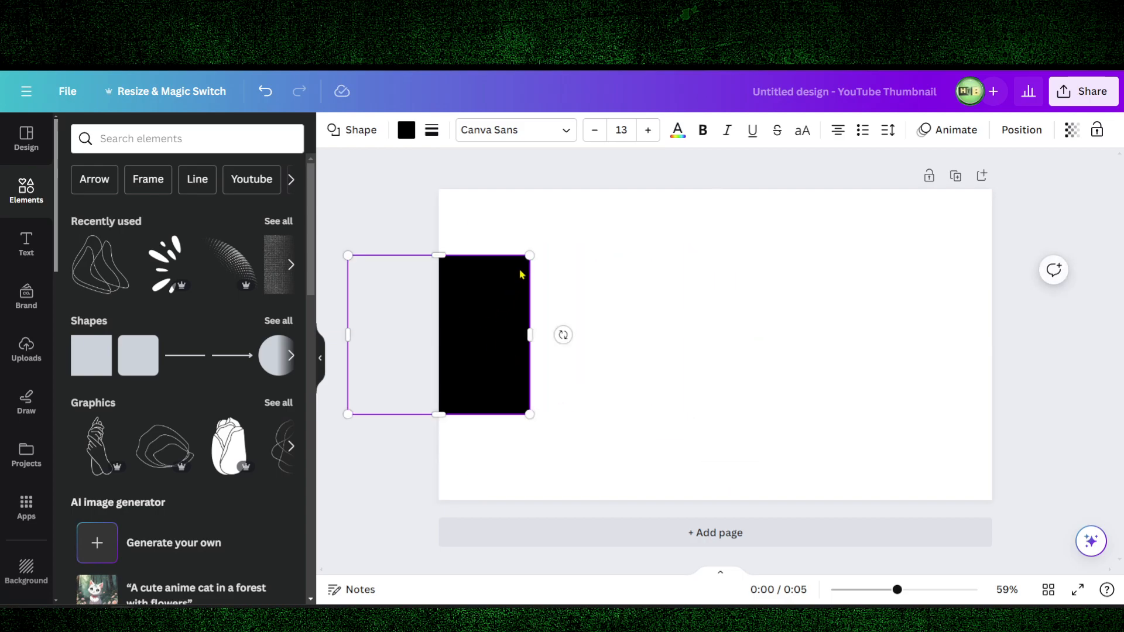
{"action": "left_click", "coordinate": [583, 298]}
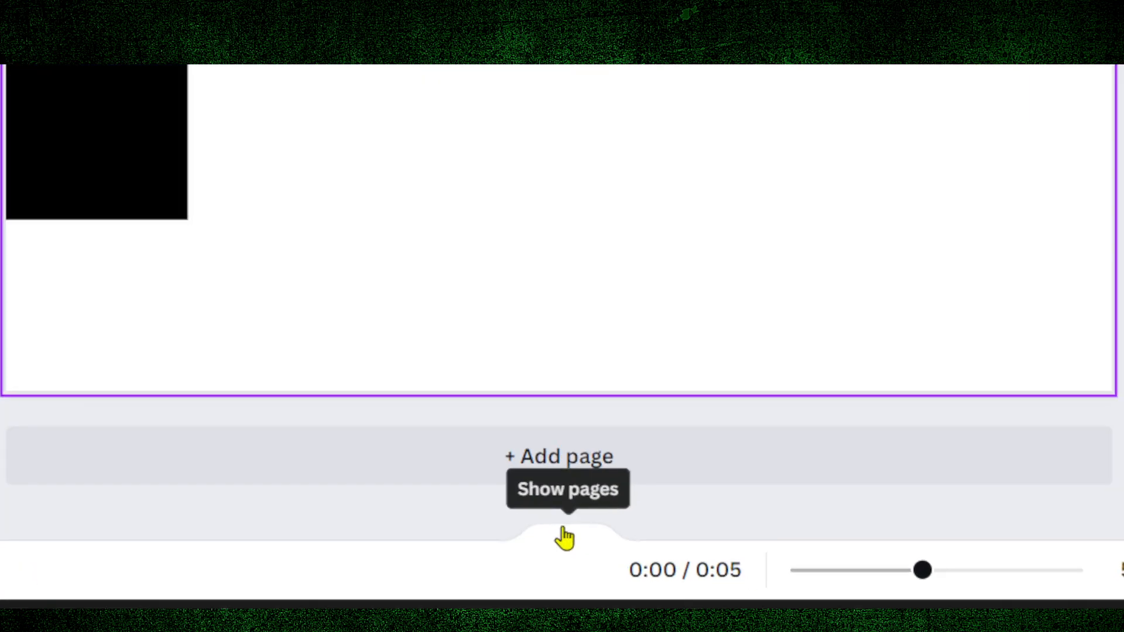
Show the page timeline and duplicate the page containing the black shape
{"action": "left_click", "coordinate": [565, 536]}
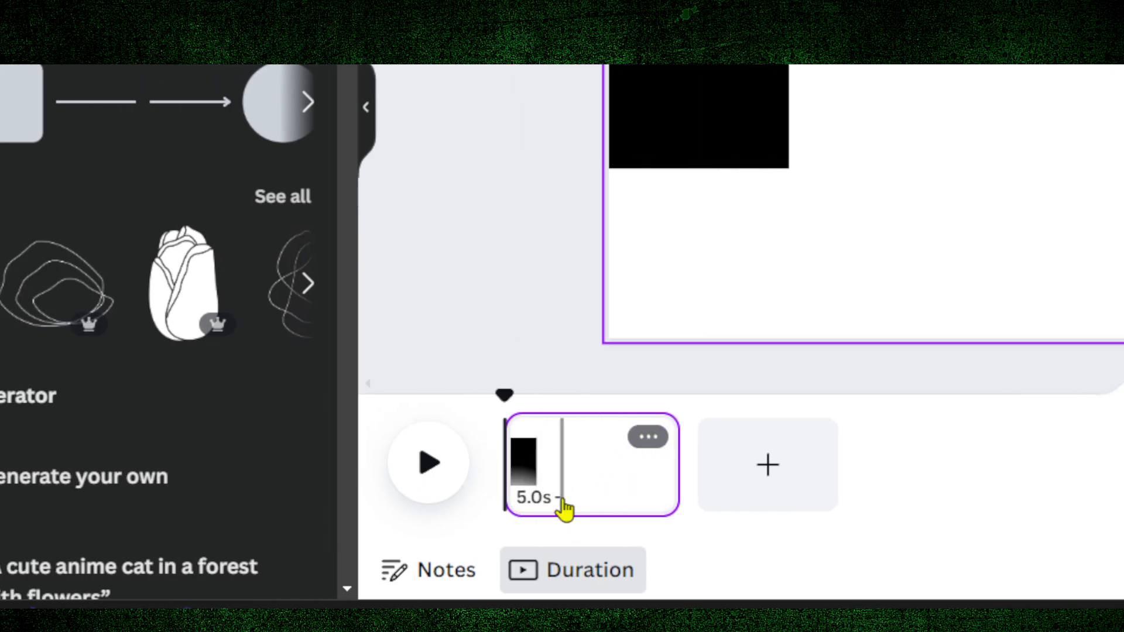
{"action": "left_click", "coordinate": [562, 572]}
{"action": "left_click", "coordinate": [562, 573]}
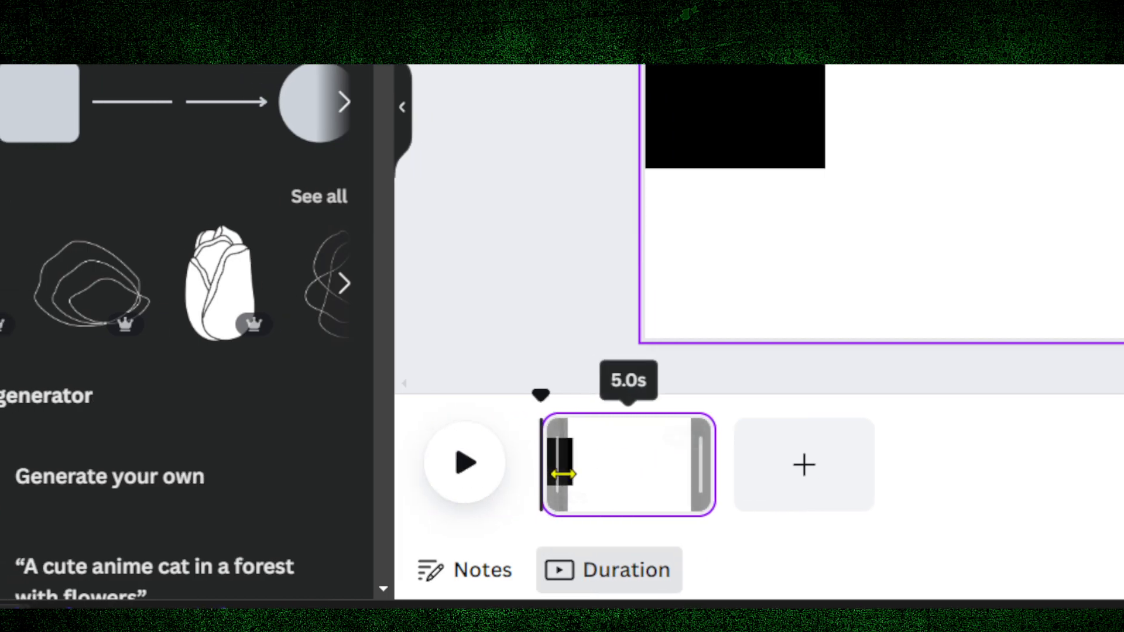
{"action": "left_click", "coordinate": [684, 440]}
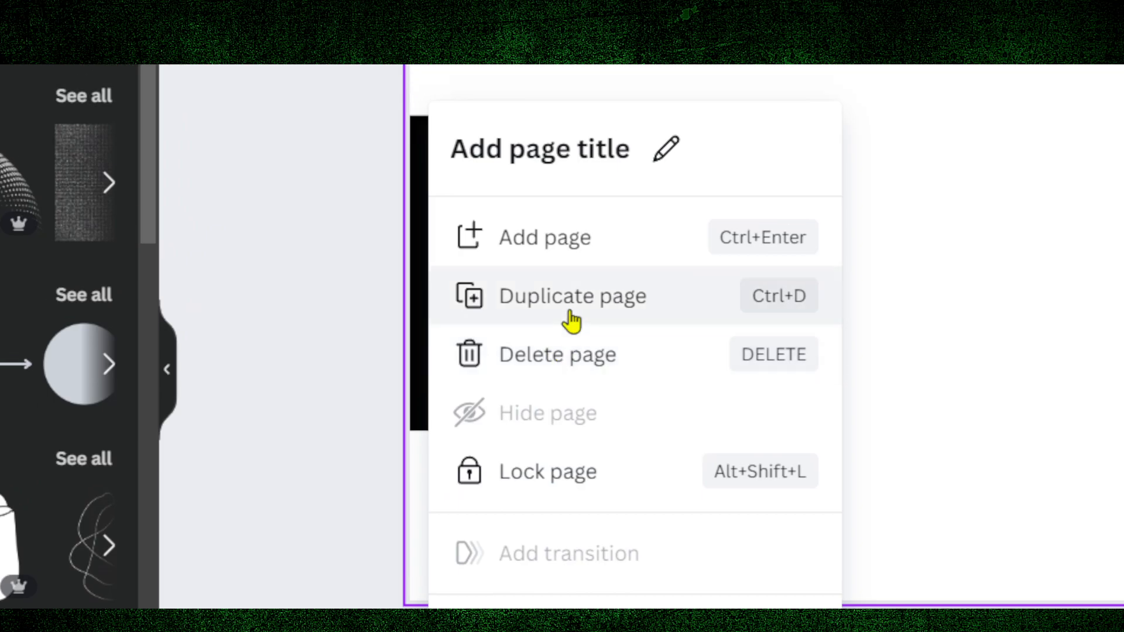
{"action": "left_click", "coordinate": [571, 319]}
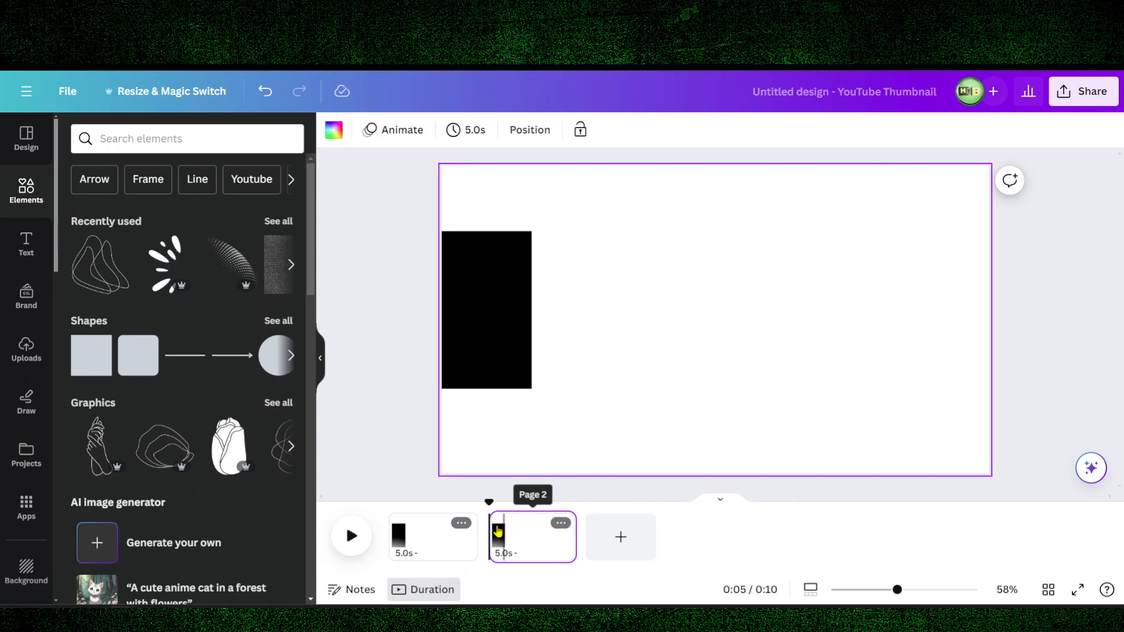
On page 2, enlarge the black shape and move it almost entirely past the page's right edge
{"action": "left_click", "coordinate": [507, 532]}
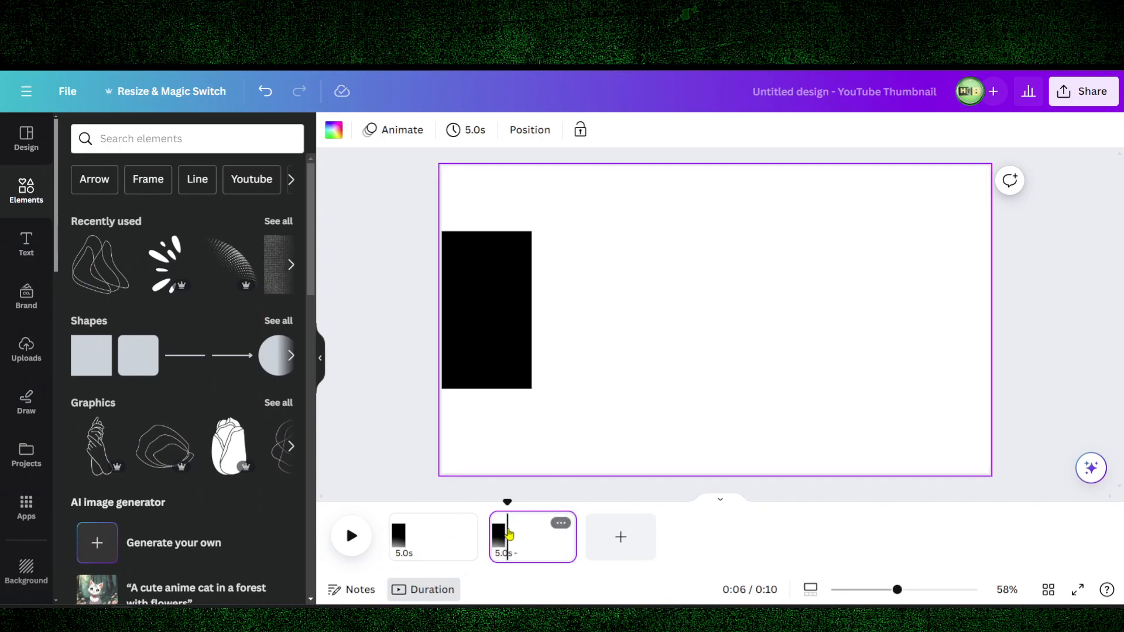
{"action": "left_click", "coordinate": [486, 346]}
{"action": "left_click_drag", "start_coordinate": [486, 346], "coordinate": [918, 360]}
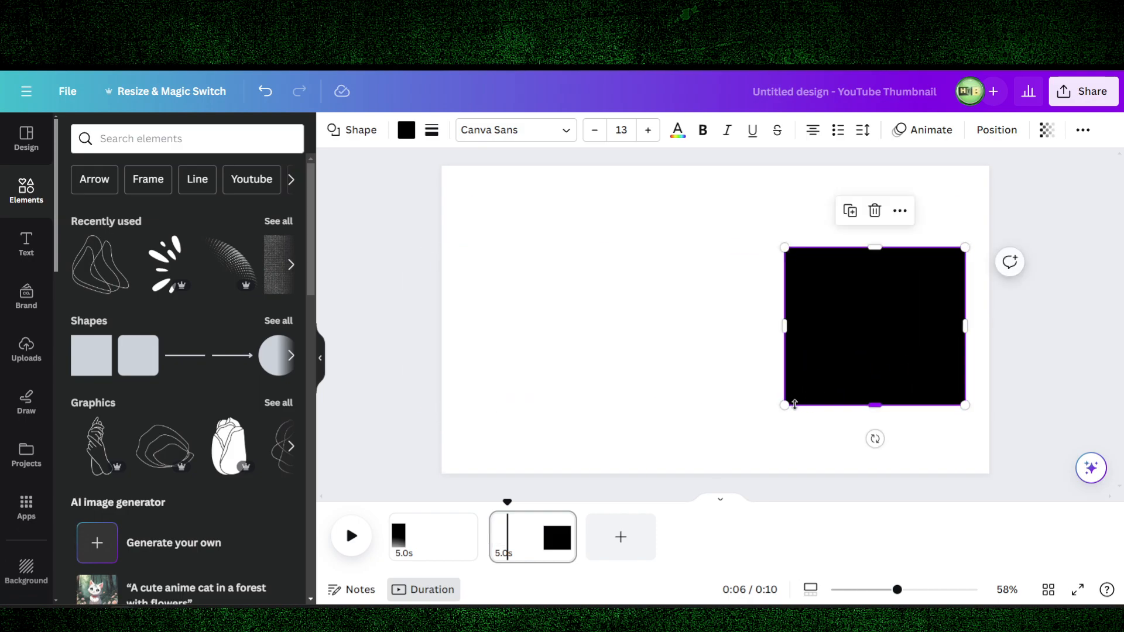
{"action": "left_click_drag", "start_coordinate": [785, 405], "coordinate": [1019, 354]}
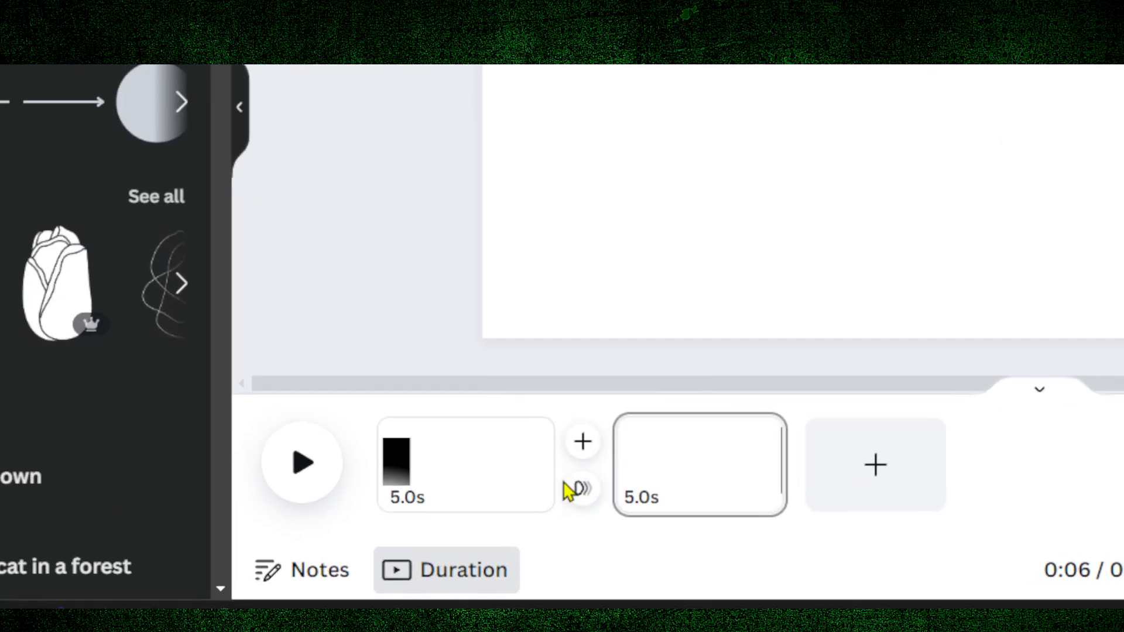
Apply the Match & Move transition between the two pages and play the animation
{"action": "left_click", "coordinate": [565, 493]}
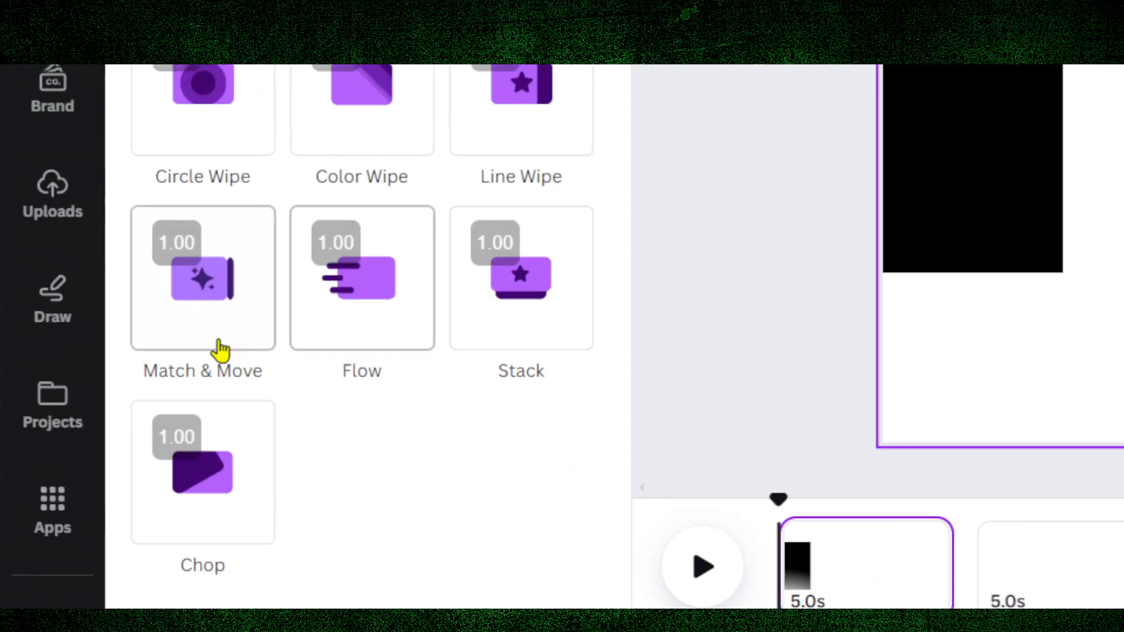
{"action": "left_click", "coordinate": [201, 350]}
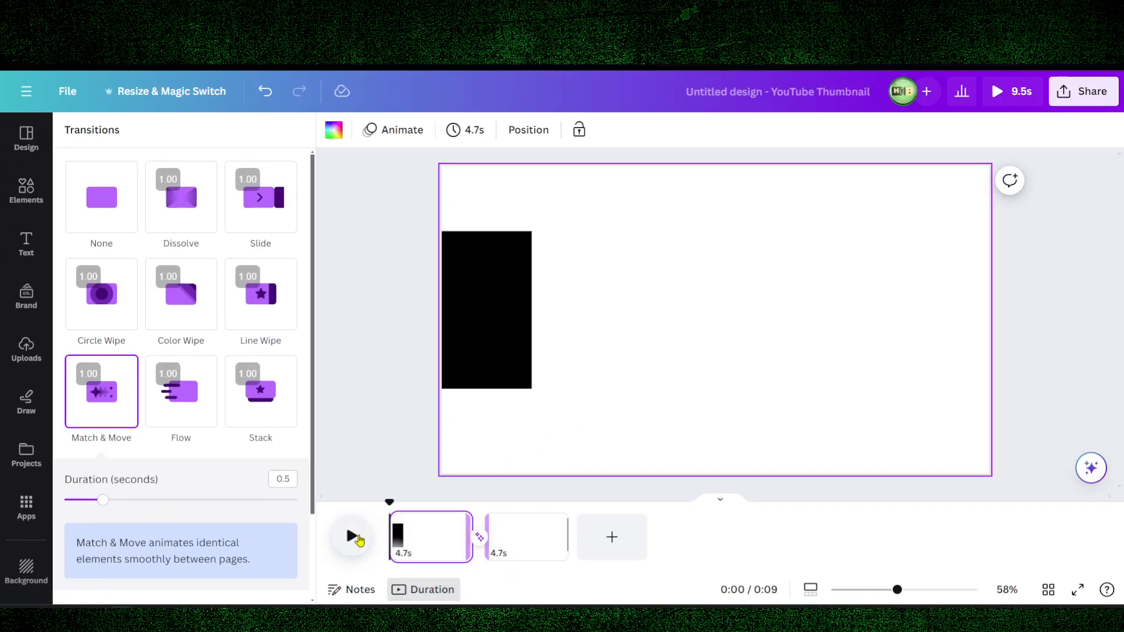
{"action": "left_click", "coordinate": [356, 537]}
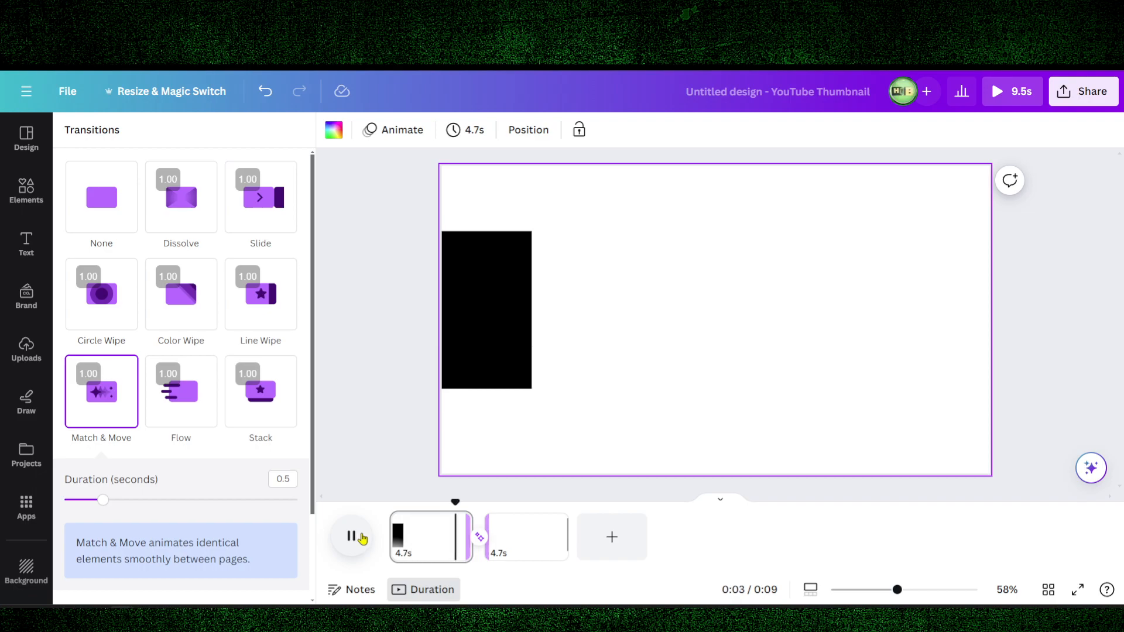
{"action": "left_click", "coordinate": [354, 536]}
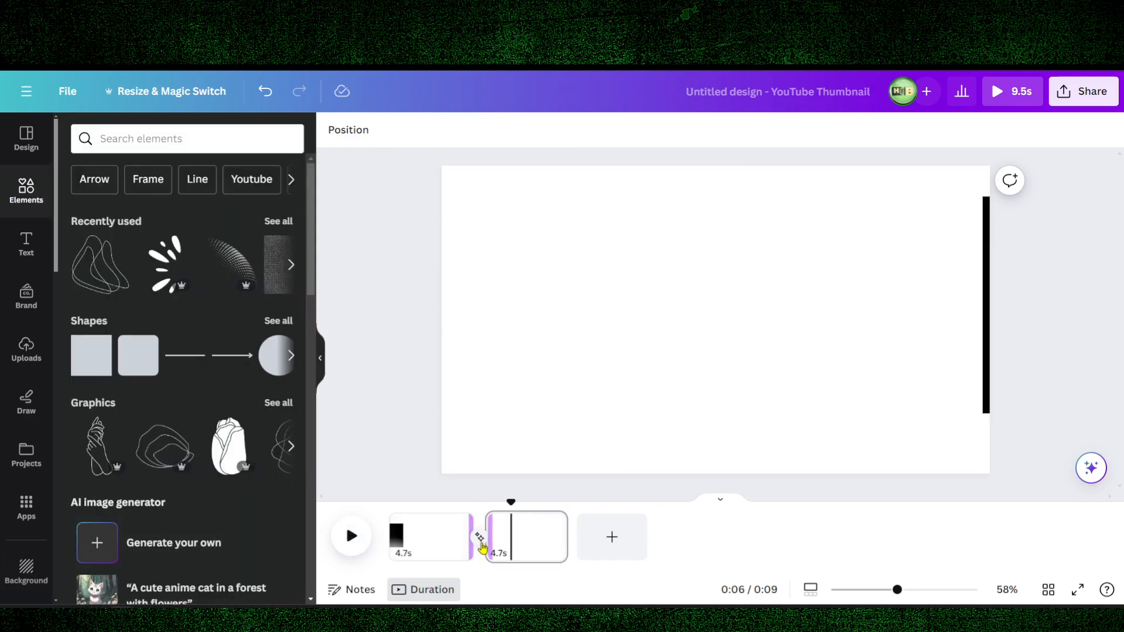
Lengthen the Match & Move transition to 2 seconds and trim both pages to 2.1 seconds each
{"action": "left_click", "coordinate": [481, 538]}
{"action": "left_click_drag", "start_coordinate": [93, 502], "coordinate": [249, 500]}
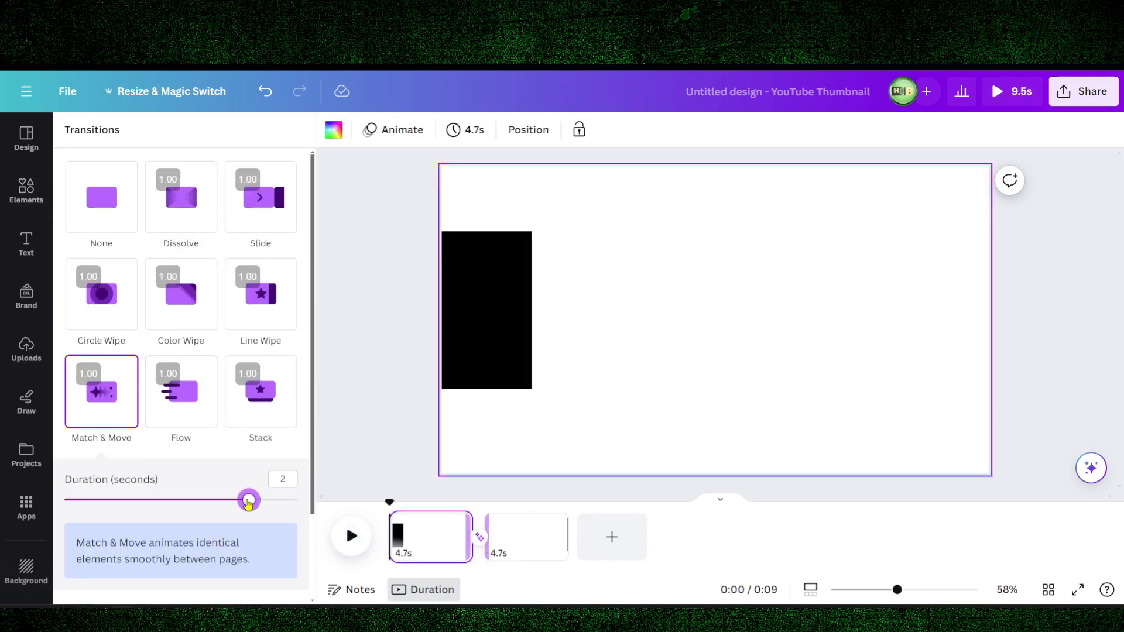
{"action": "mouse_move", "coordinate": [456, 539]}
{"action": "left_mouse_down"}
{"action": "mouse_move", "coordinate": [426, 538]}
{"action": "mouse_move", "coordinate": [438, 537]}
{"action": "left_mouse_up"}
{"action": "left_click_drag", "start_coordinate": [516, 529], "coordinate": [490, 530]}
{"action": "left_click", "coordinate": [424, 523]}
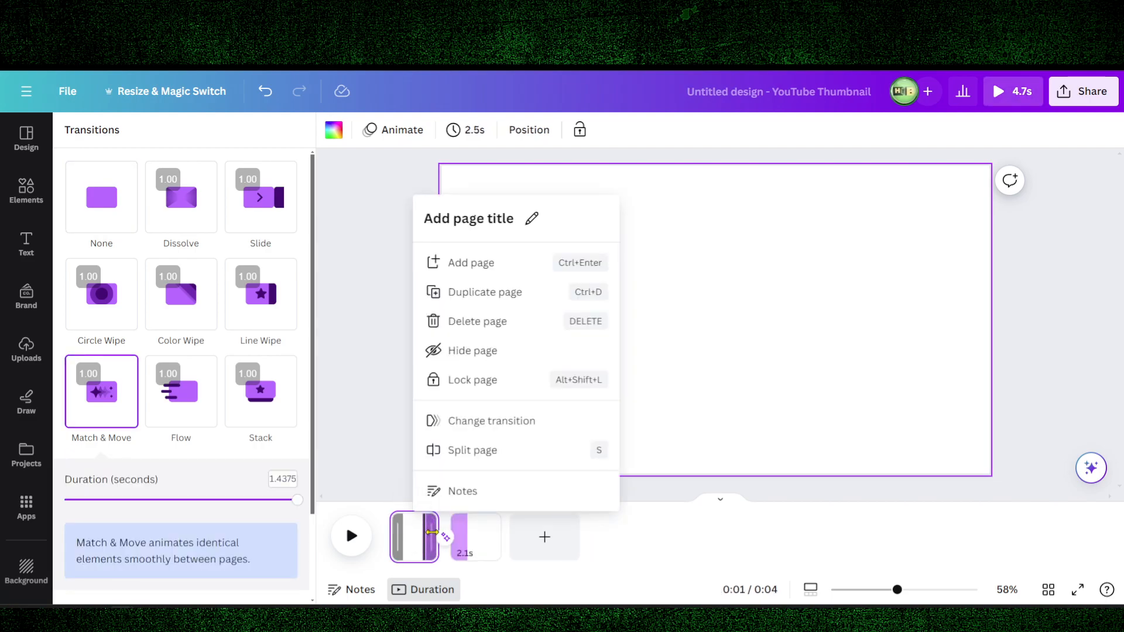
{"action": "left_click", "coordinate": [350, 538]}
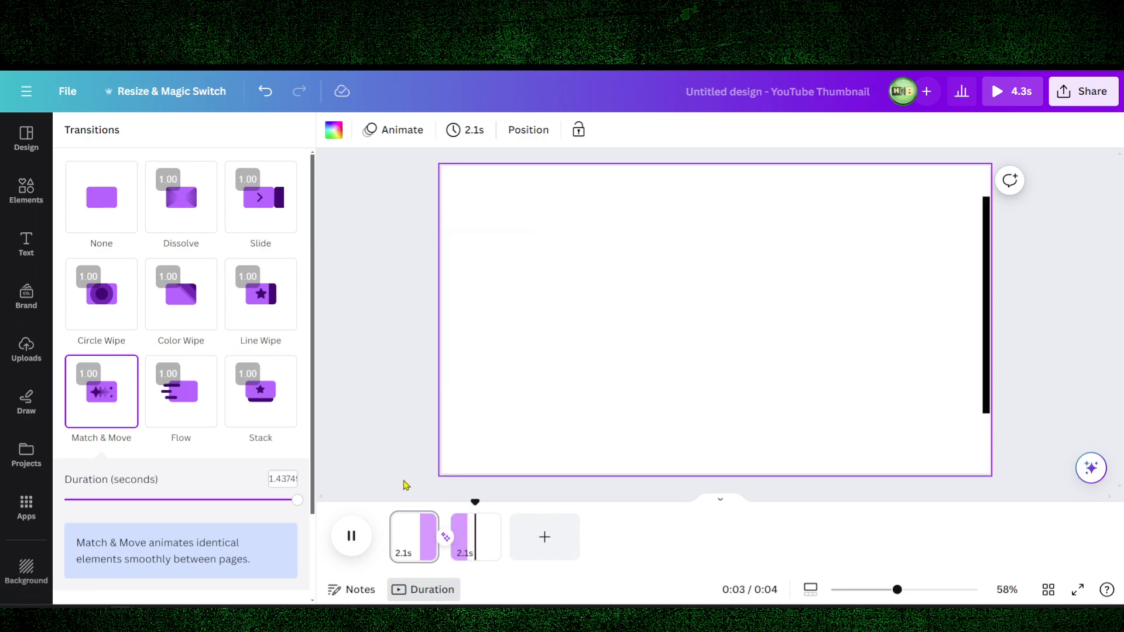
{"action": "left_click", "coordinate": [398, 487]}
On page 2, bring the black shape fully onto the canvas, shrink it and place it near the page's right edge
{"action": "left_click", "coordinate": [487, 533]}
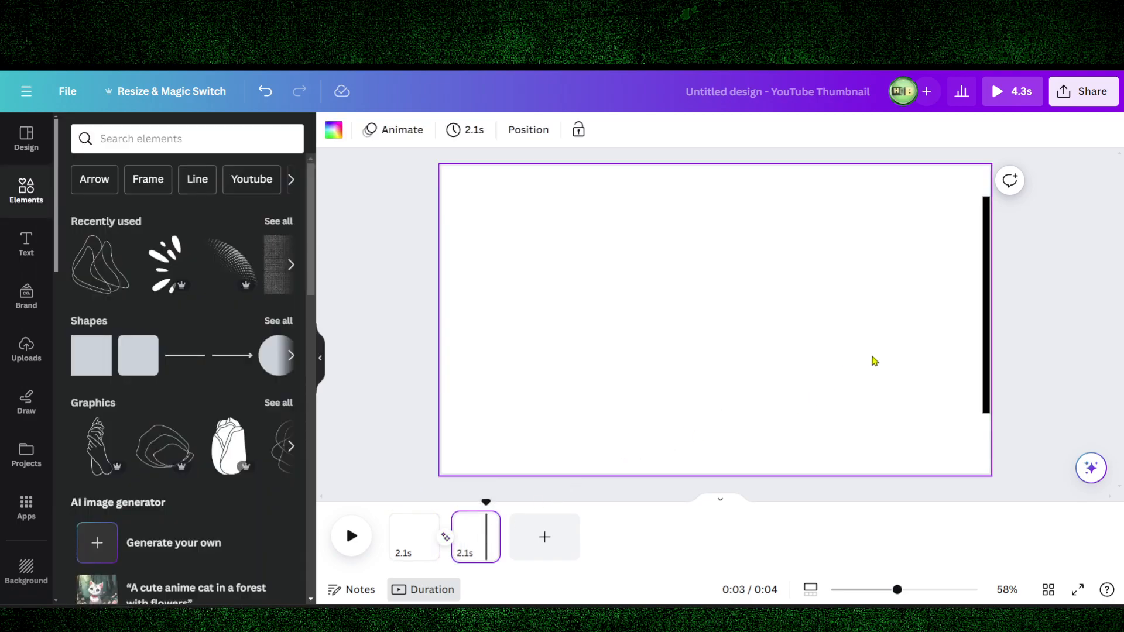
{"action": "left_click", "coordinate": [986, 352]}
{"action": "left_click_drag", "start_coordinate": [986, 351], "coordinate": [771, 359]}
{"action": "left_click_drag", "start_coordinate": [772, 311], "coordinate": [962, 306]}
{"action": "left_click_drag", "start_coordinate": [1072, 322], "coordinate": [793, 324]}
{"action": "left_click_drag", "start_coordinate": [925, 413], "coordinate": [916, 327]}
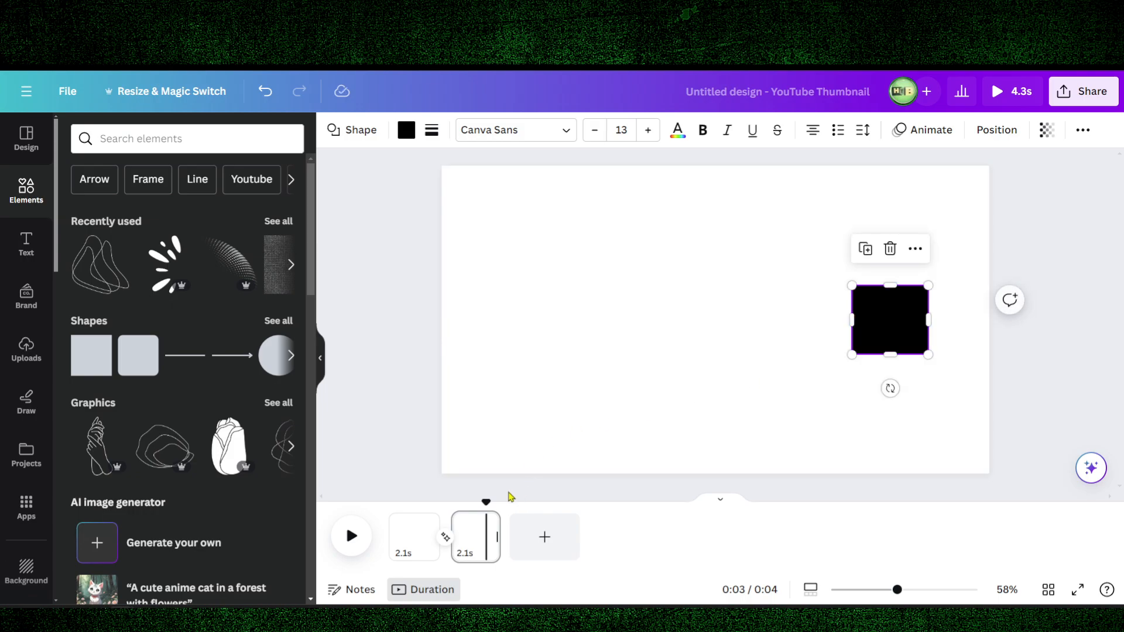
Play the two-page animation from the beginning to check the shape's movement
{"action": "left_click_drag", "start_coordinate": [485, 502], "coordinate": [390, 502]}
{"action": "key", "text": "space"}
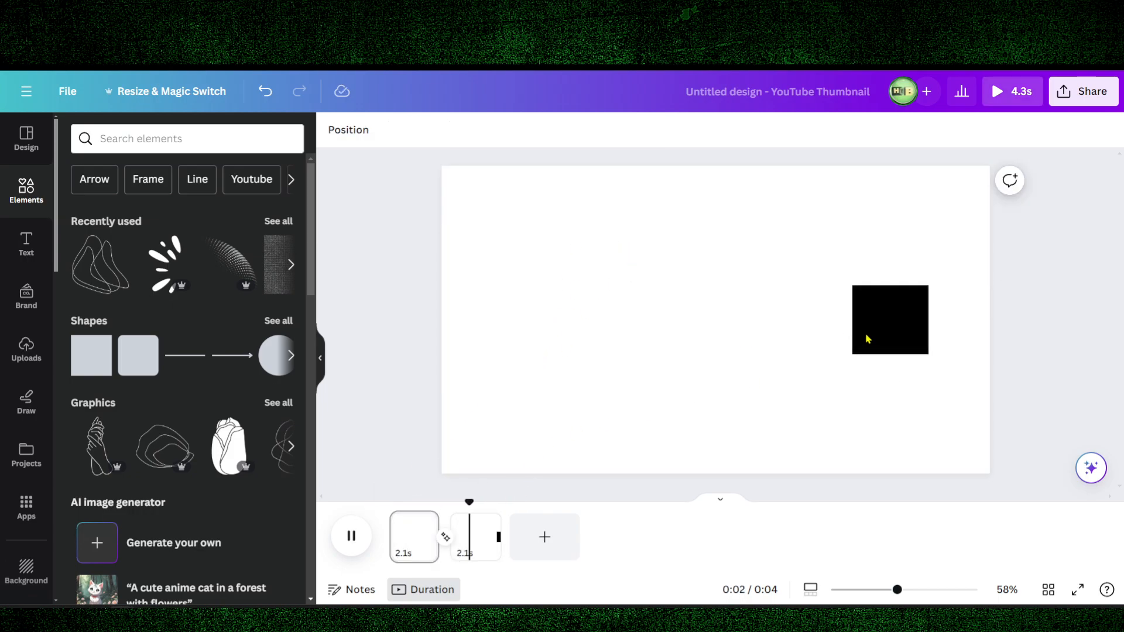
{"action": "key", "text": "space"}
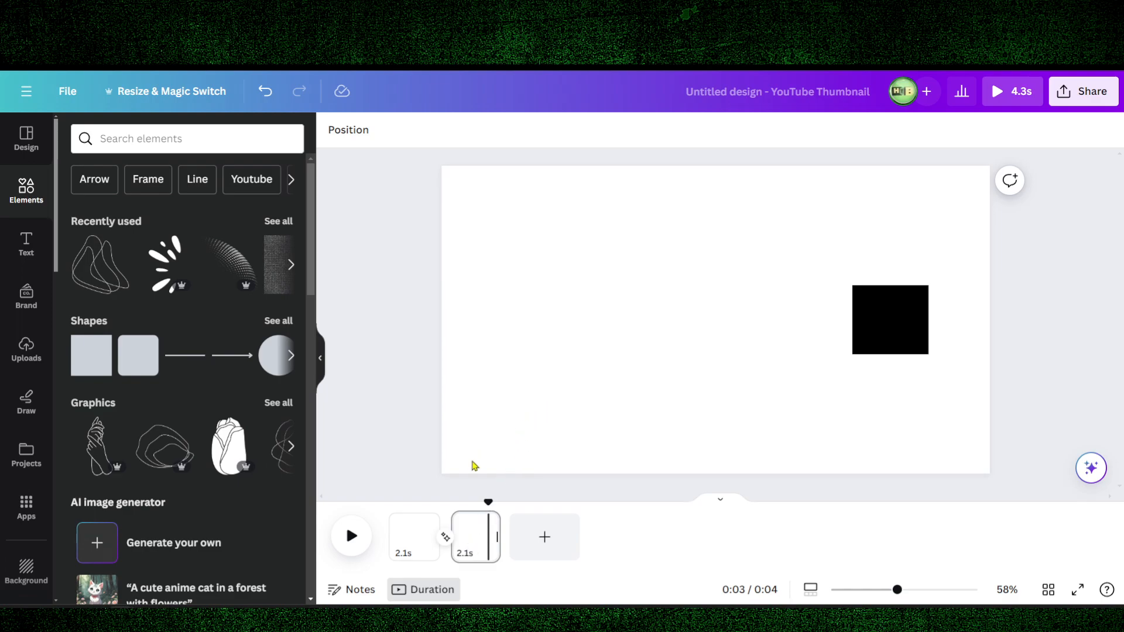
Check the transition between the two pages and choose Match & Move for page 2
{"action": "mouse_move", "coordinate": [489, 499]}
{"action": "left_mouse_down"}
{"action": "mouse_move", "coordinate": [389, 496]}
{"action": "mouse_move", "coordinate": [484, 496]}
{"action": "mouse_move", "coordinate": [434, 497]}
{"action": "mouse_move", "coordinate": [477, 496]}
{"action": "mouse_move", "coordinate": [434, 496]}
{"action": "mouse_move", "coordinate": [461, 496]}
{"action": "left_mouse_up"}
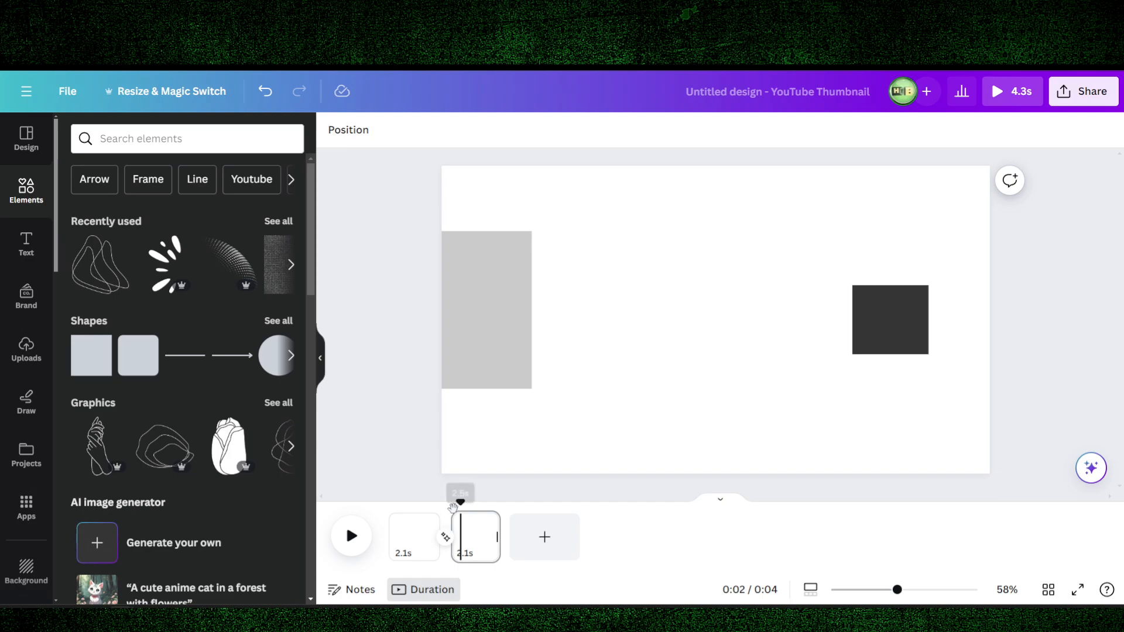
{"action": "left_click", "coordinate": [447, 539]}
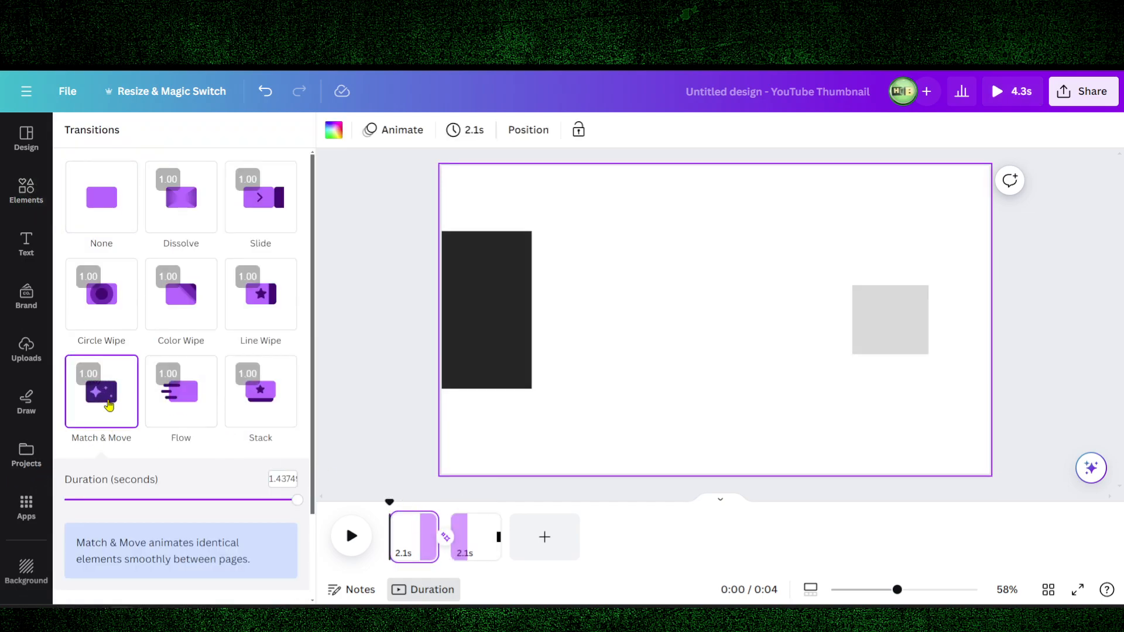
{"action": "scroll", "coordinate": [143, 451], "scroll_direction": "down", "scroll_amount": 2}
{"action": "left_click", "coordinate": [466, 533]}
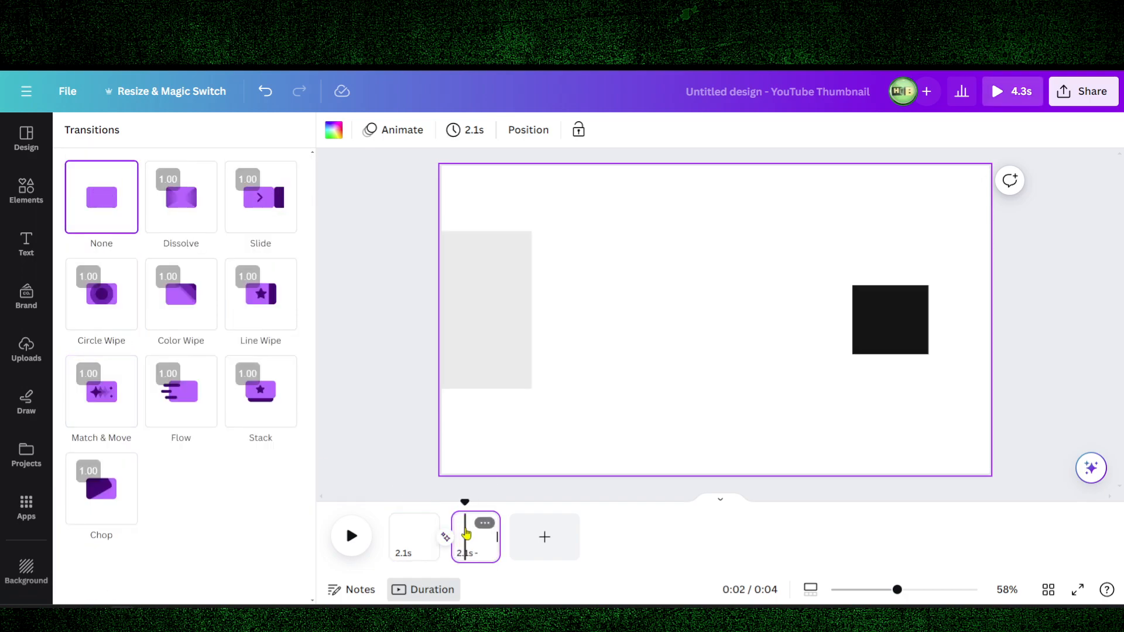
{"action": "left_click", "coordinate": [114, 403]}
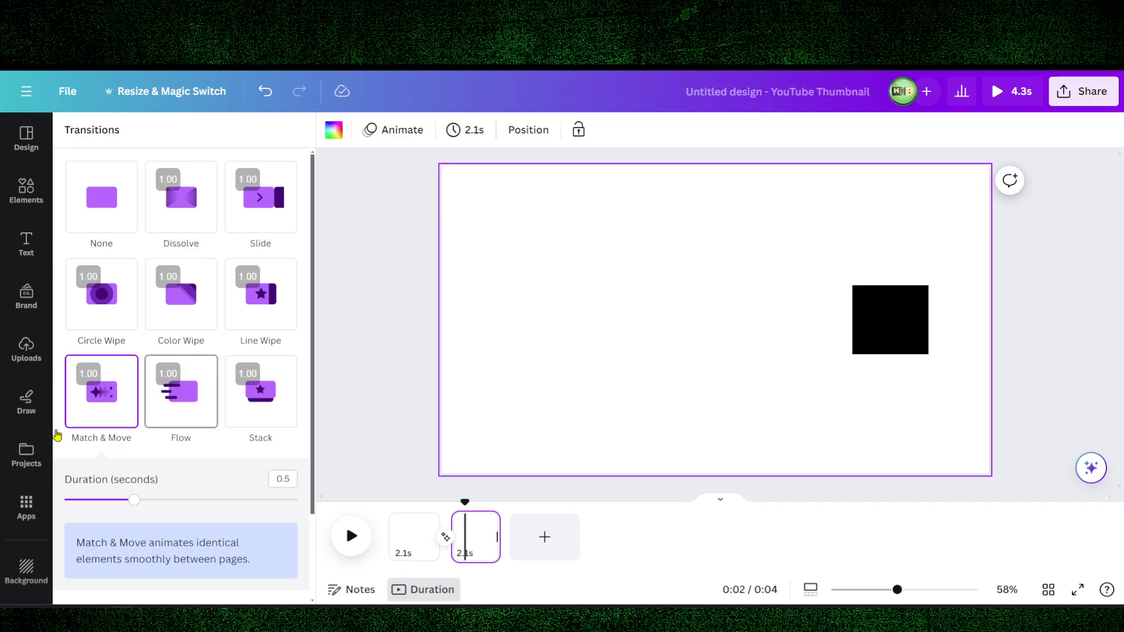
Inspect the Match & Move settings between the pages again and replay the animation from page 1
{"action": "left_click", "coordinate": [446, 539]}
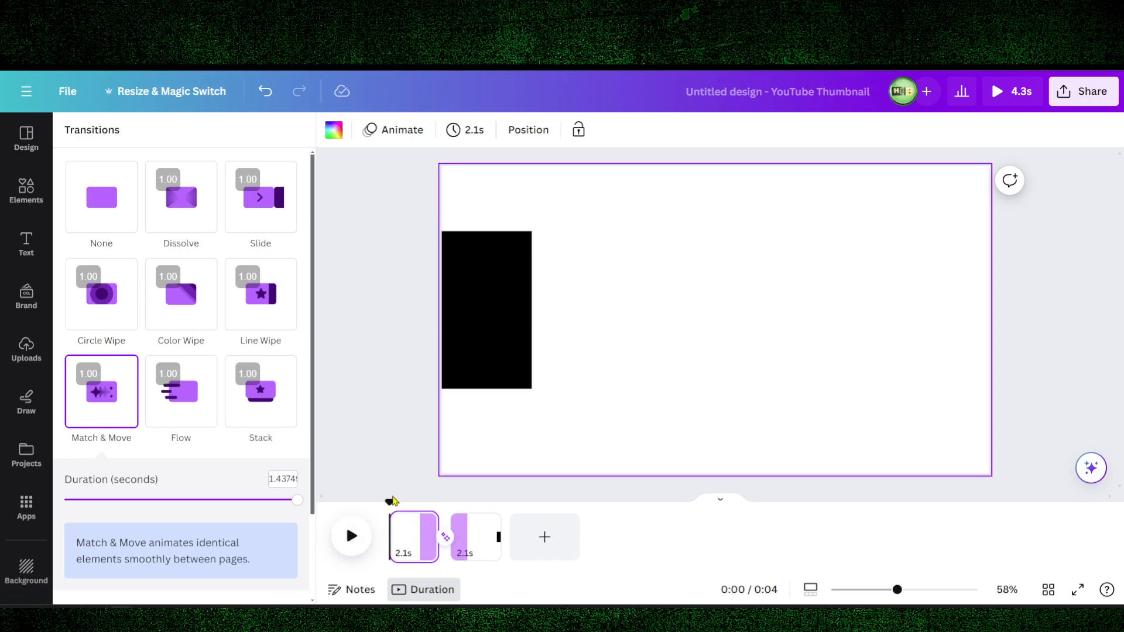
{"action": "left_click", "coordinate": [353, 534]}
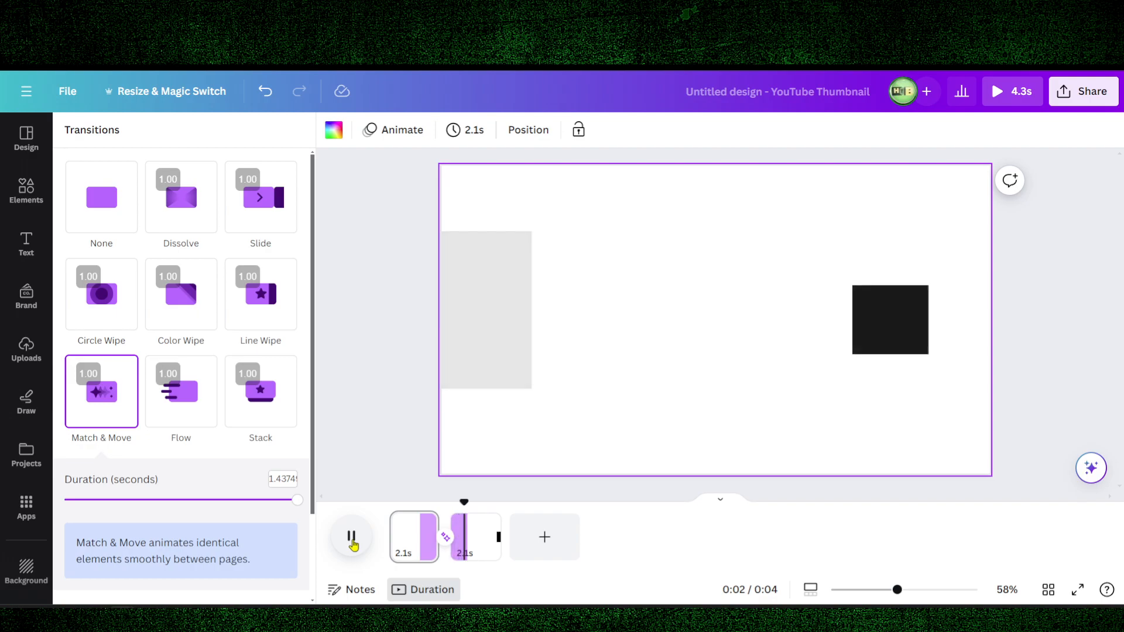
{"action": "left_click", "coordinate": [824, 395]}
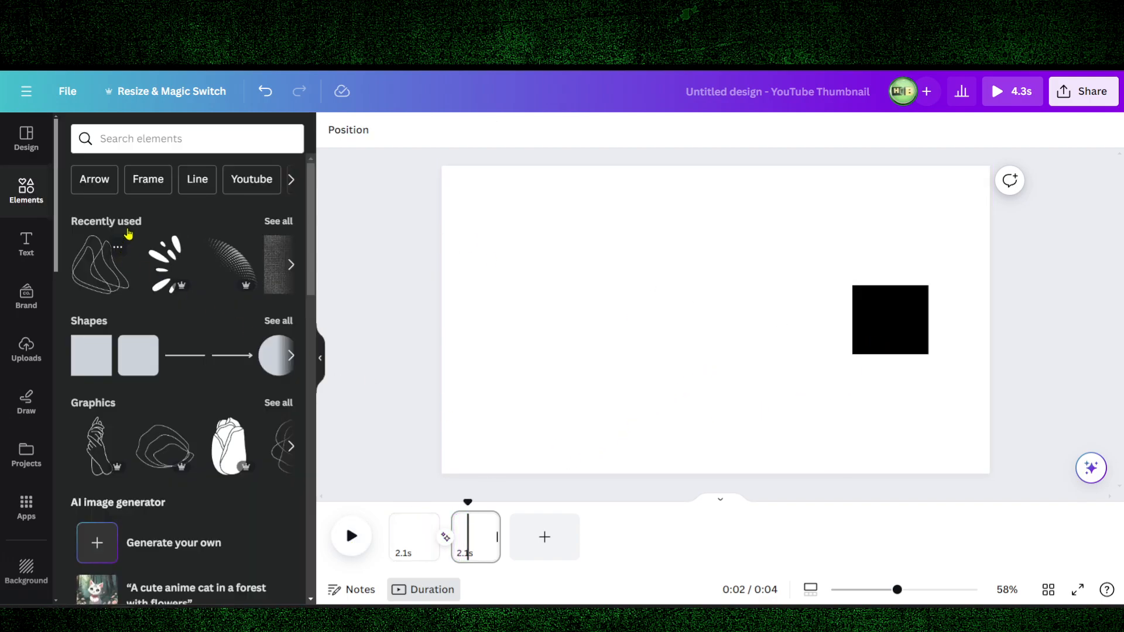
Search the elements library for "car"
{"action": "left_click", "coordinate": [131, 140]}
{"action": "type", "text": "car"}
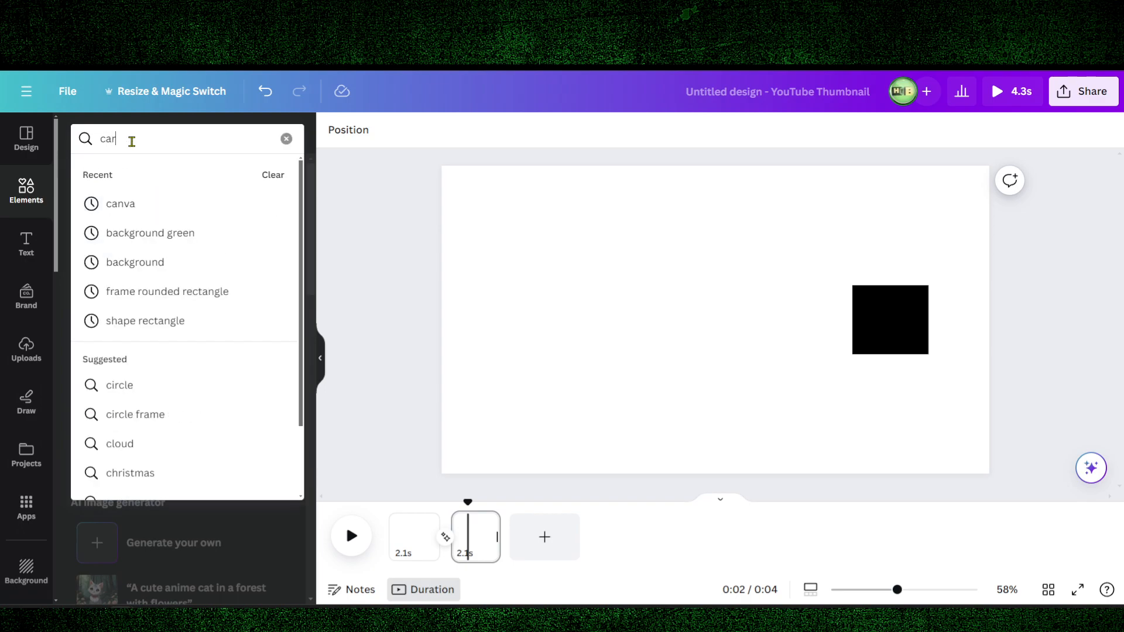
{"action": "key", "text": "Return"}
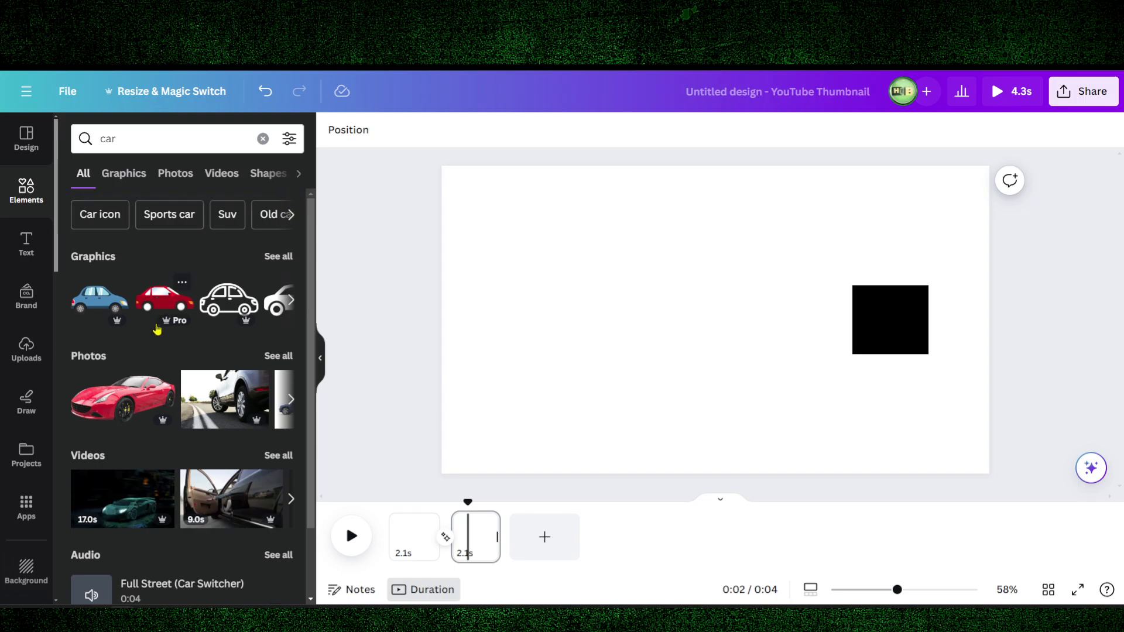
Add the red car graphic to page 1, shrink it and position it overlapping the black shape
{"action": "right_click", "coordinate": [401, 516]}
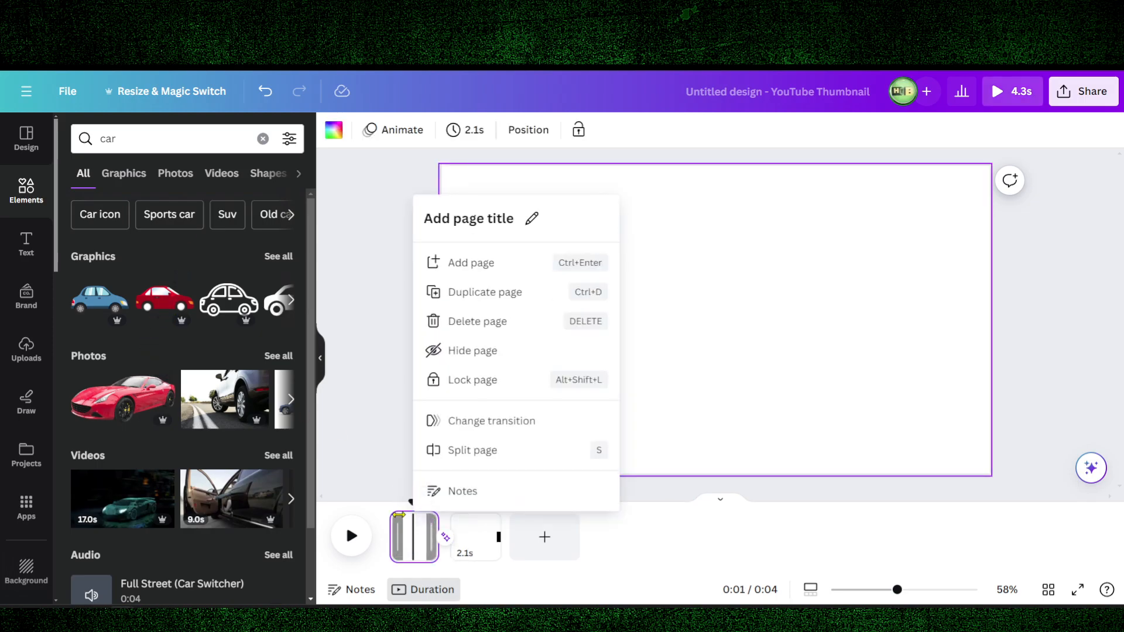
{"action": "left_click_drag", "start_coordinate": [399, 538], "coordinate": [369, 490]}
{"action": "left_click_drag", "start_coordinate": [167, 300], "coordinate": [591, 331]}
{"action": "left_click_drag", "start_coordinate": [652, 368], "coordinate": [559, 315]}
{"action": "left_click_drag", "start_coordinate": [532, 296], "coordinate": [572, 329]}
{"action": "left_click_drag", "start_coordinate": [408, 502], "coordinate": [481, 502]}
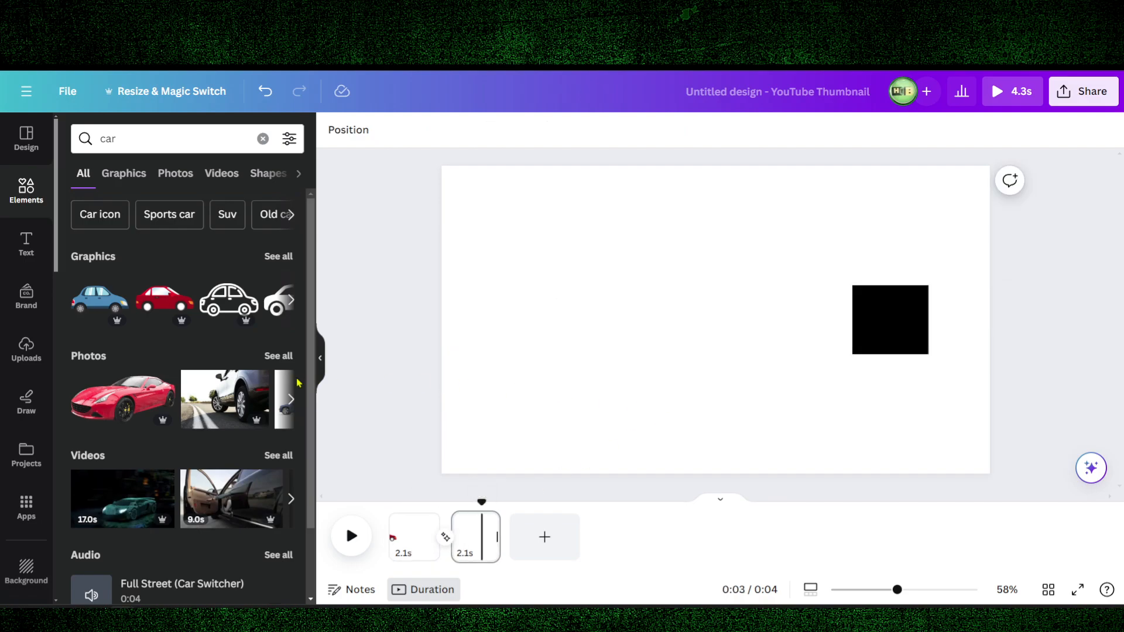
{"action": "left_click", "coordinate": [440, 524]}
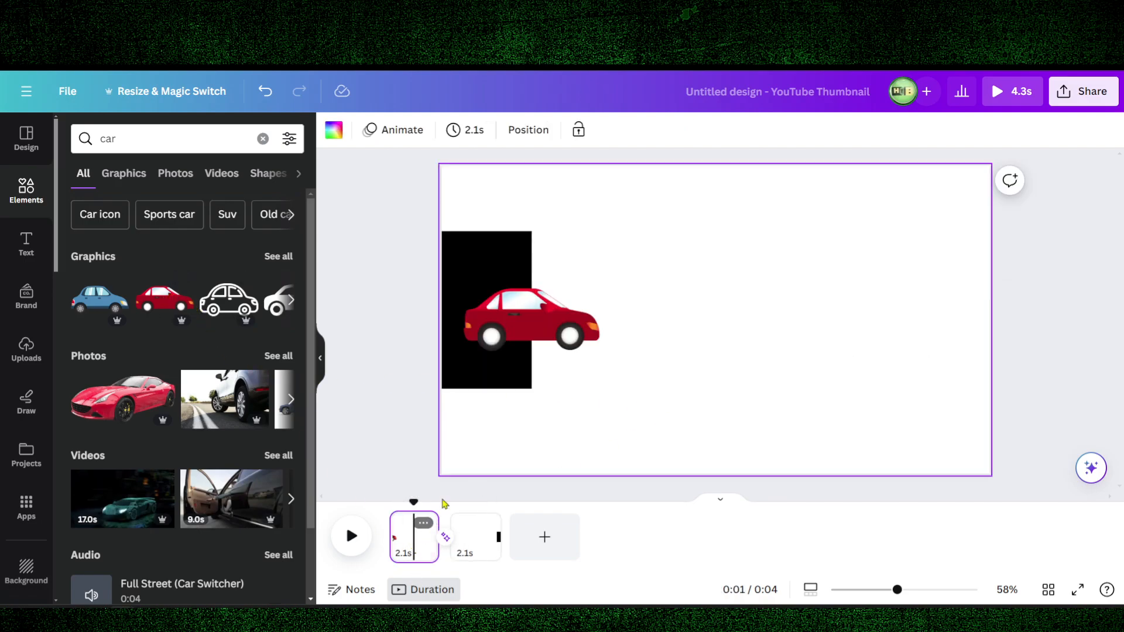
Copy the red car from page 1 to page 2 and move it over the black square
{"action": "left_click", "coordinate": [525, 302]}
{"action": "left_click", "coordinate": [556, 252]}
{"action": "left_click", "coordinate": [549, 231]}
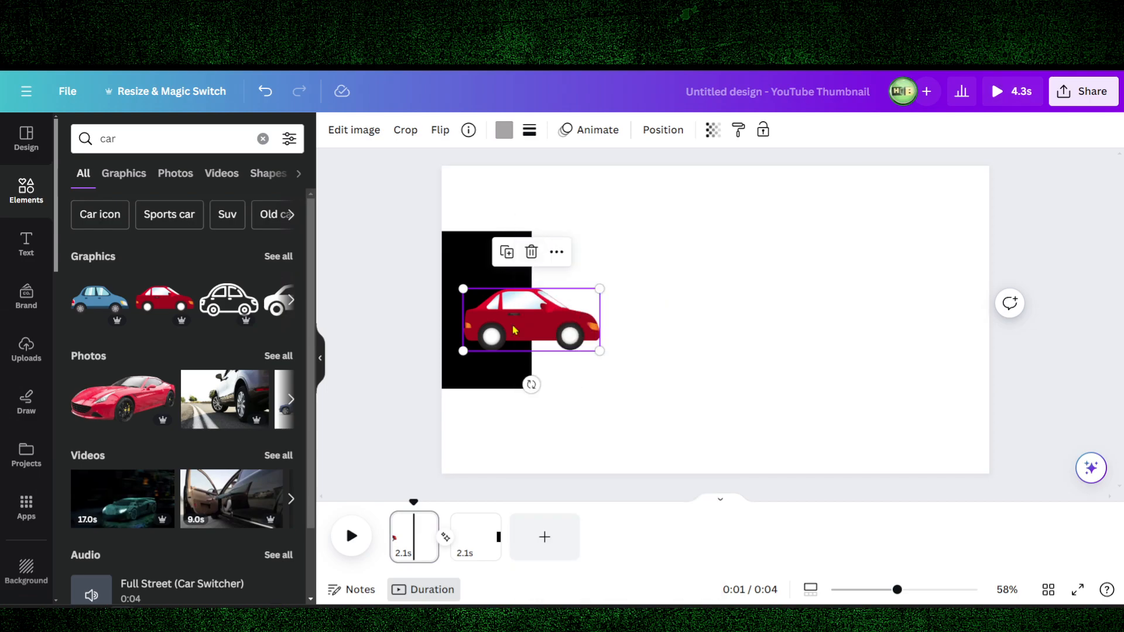
{"action": "left_click", "coordinate": [475, 532]}
{"action": "key", "text": "ctrl+v"}
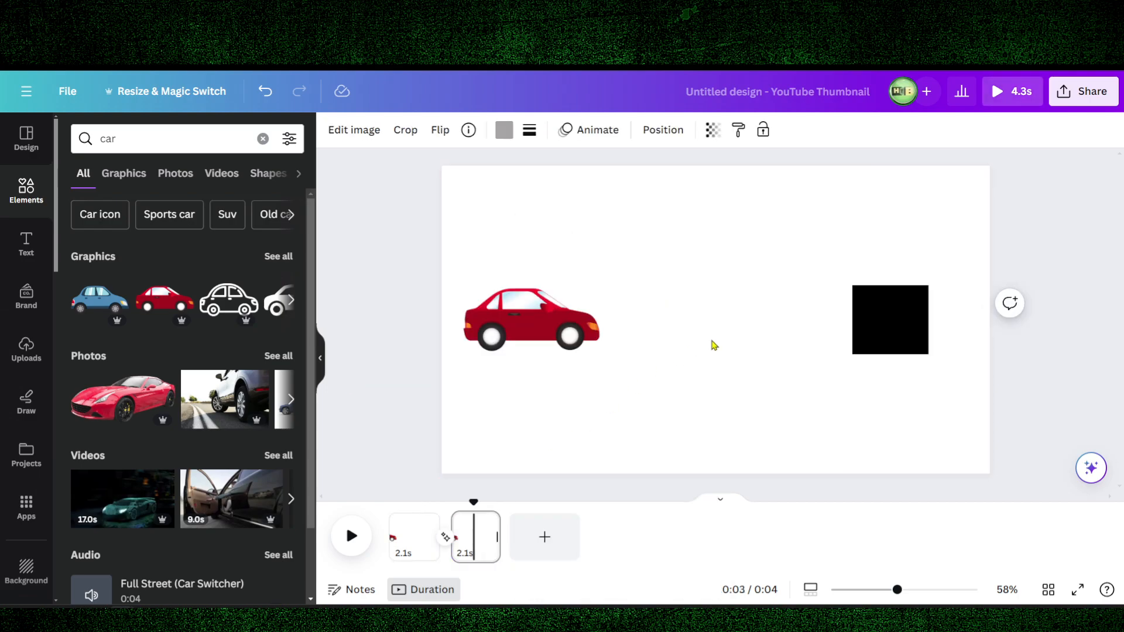
{"action": "left_click", "coordinate": [538, 331]}
{"action": "left_click_drag", "start_coordinate": [469, 314], "coordinate": [827, 314]}
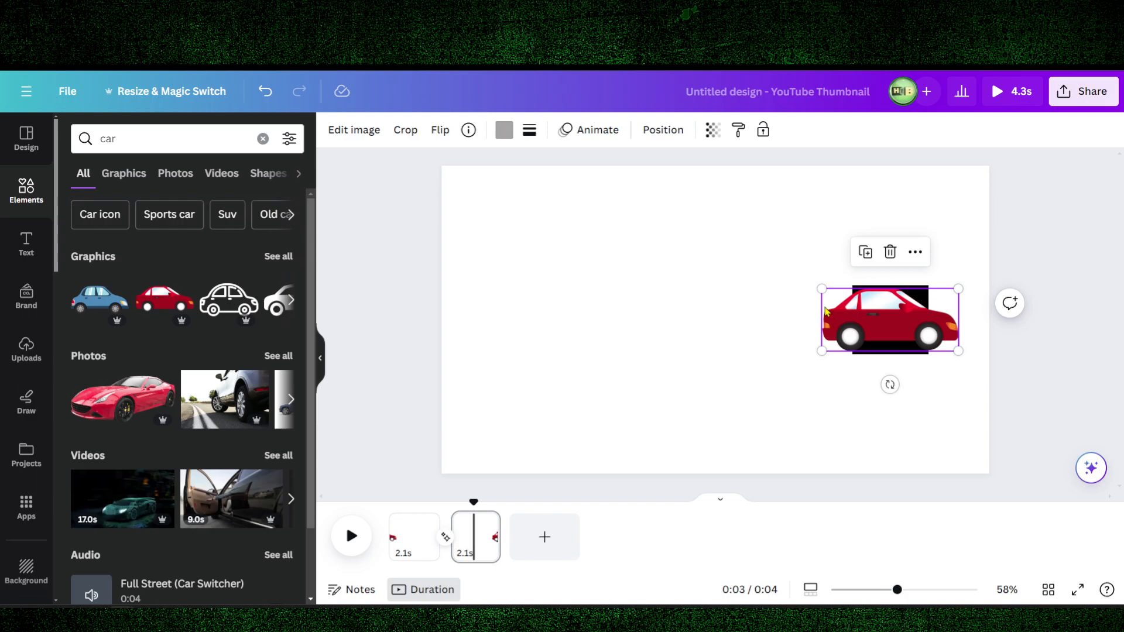
Play the design from the start to check how the car moves between the two pages
{"action": "left_click_drag", "start_coordinate": [475, 501], "coordinate": [389, 495]}
{"action": "key", "text": "space"}
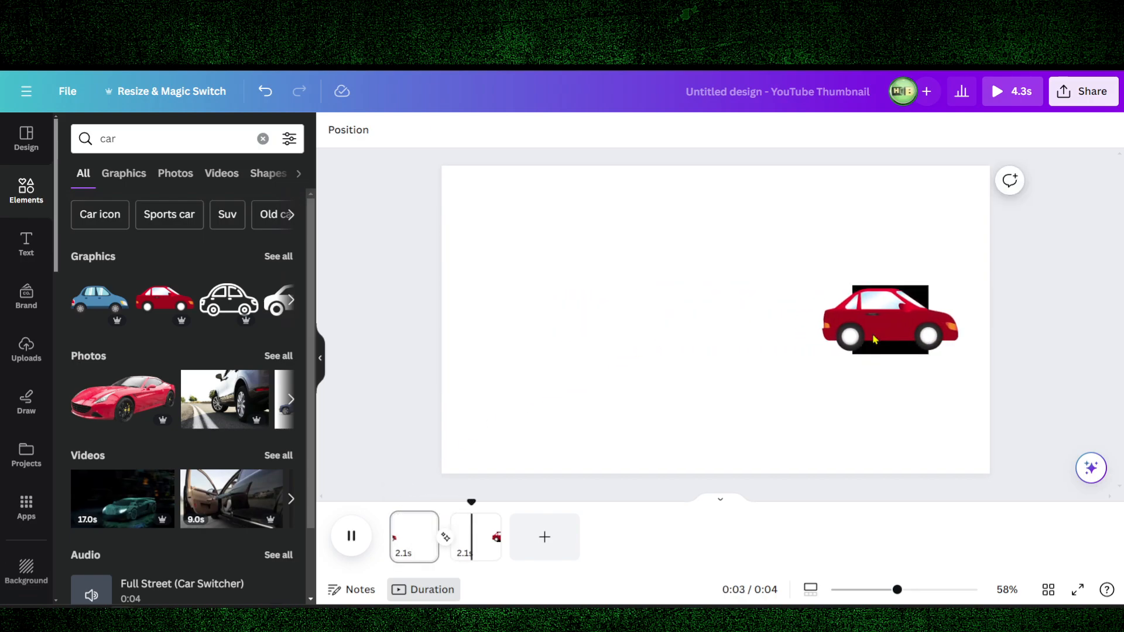
{"action": "key", "text": "space"}
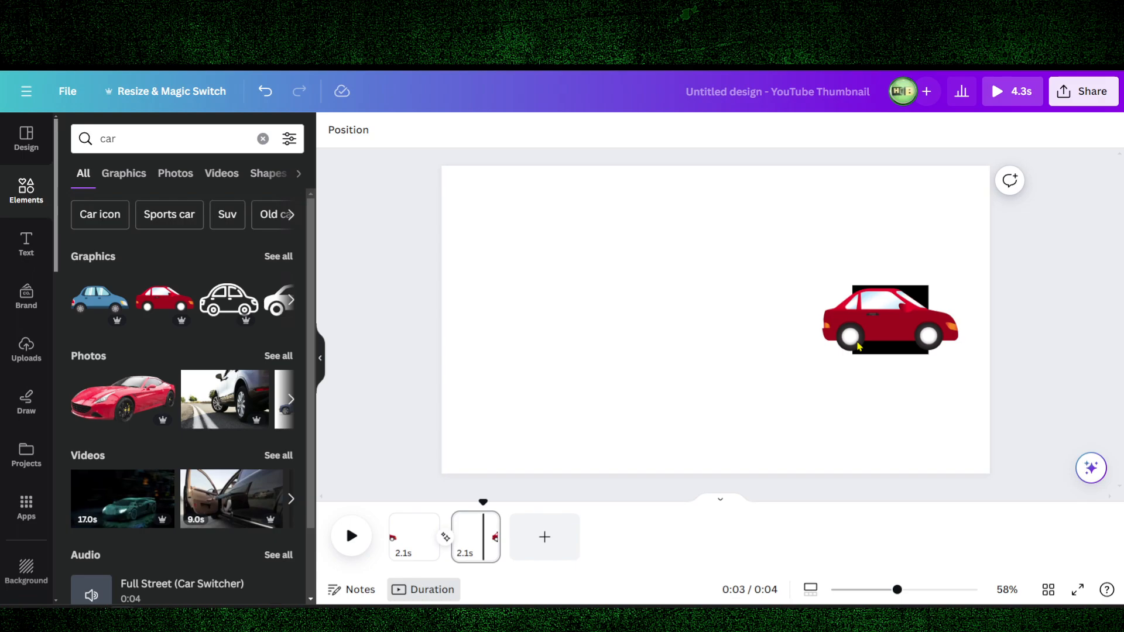
Add a default heading text box to page 2 and return to page 1
{"action": "left_click", "coordinate": [25, 242]}
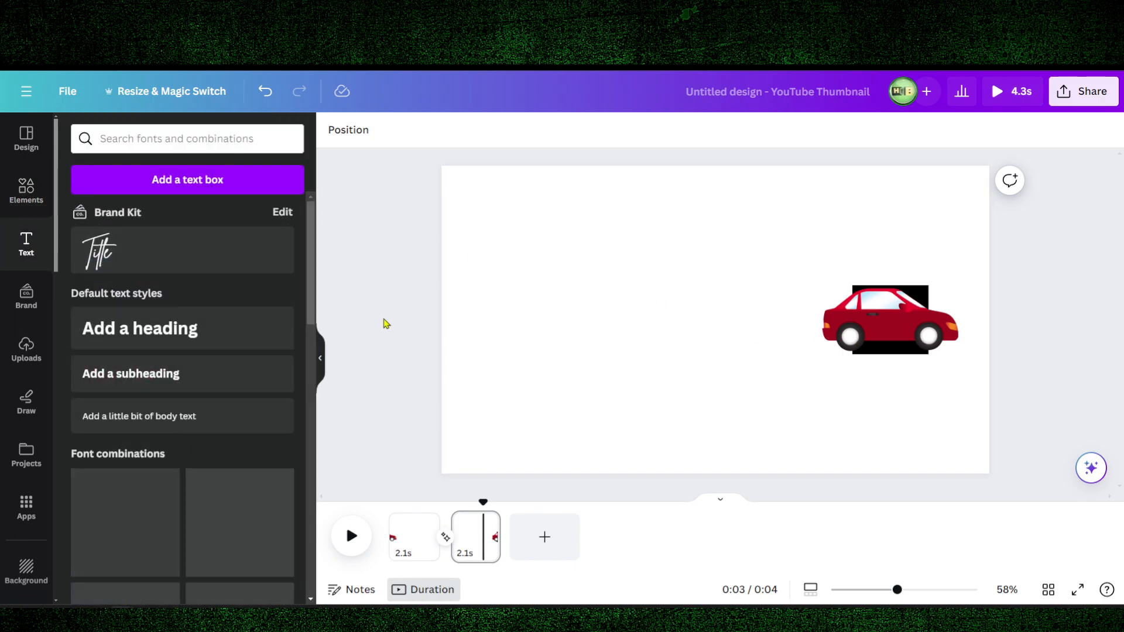
{"action": "left_click", "coordinate": [223, 327]}
{"action": "left_click", "coordinate": [657, 289]}
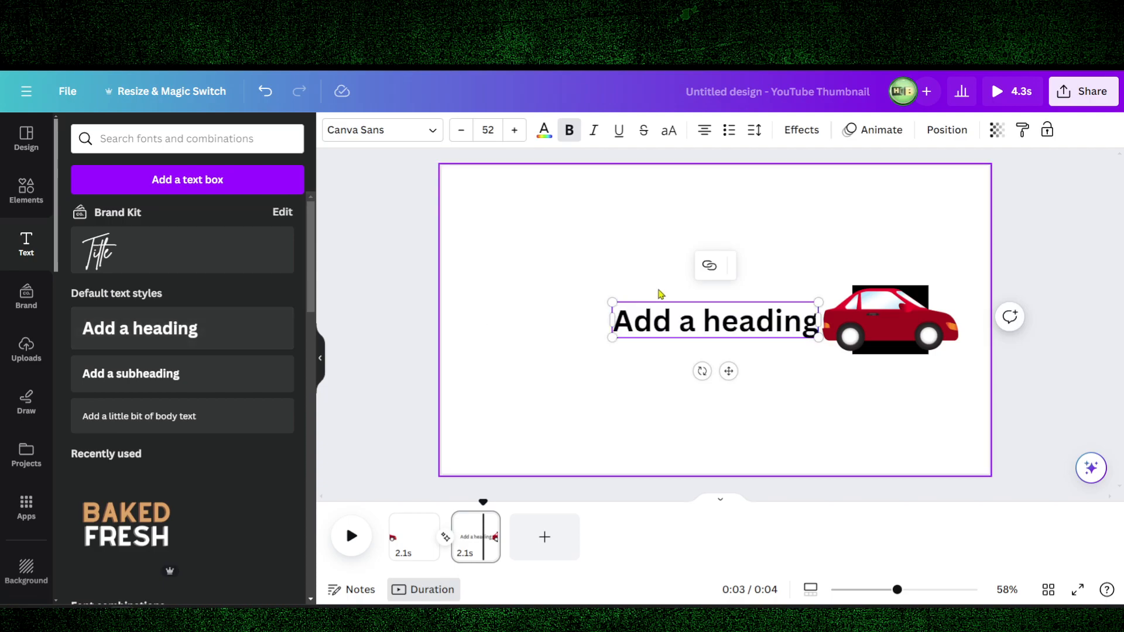
{"action": "left_click", "coordinate": [429, 502]}
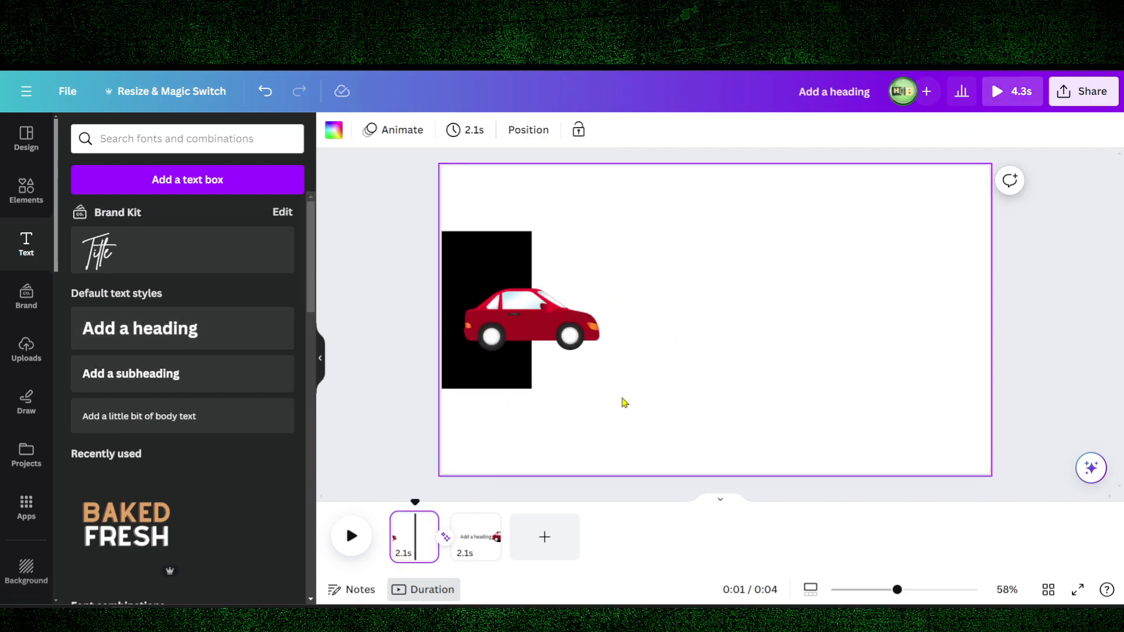
{"action": "key", "text": "ctrl+z"}
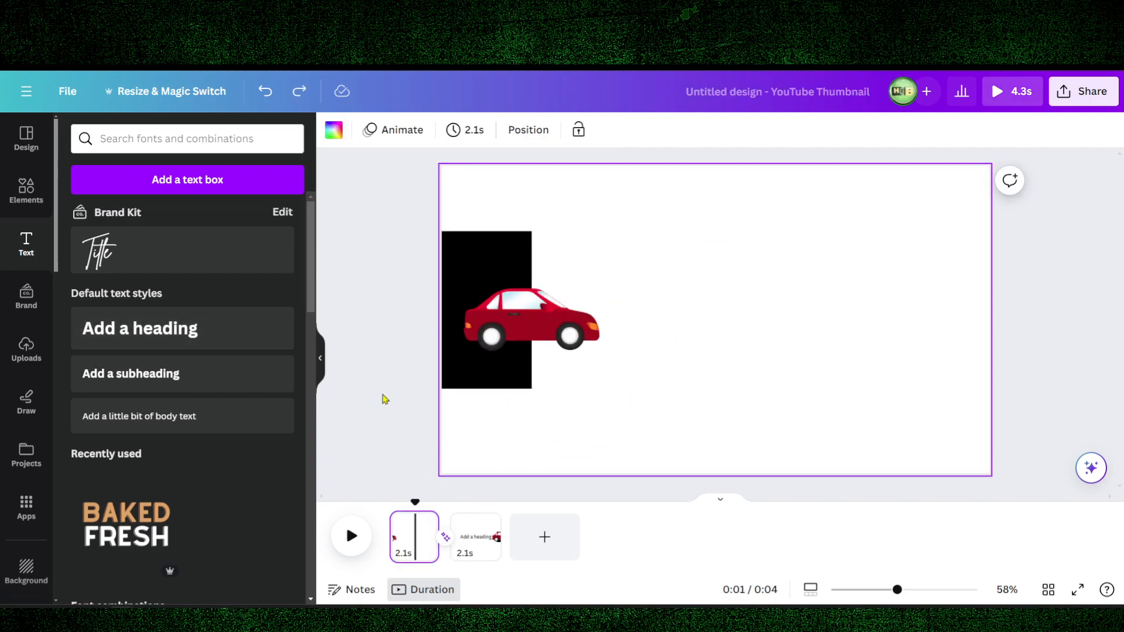
Add a heading reading "CAR" to page 1 and place it on the red car
{"action": "left_click", "coordinate": [213, 329]}
{"action": "left_click_drag", "start_coordinate": [818, 321], "coordinate": [703, 321]}
{"action": "key", "text": "ctrl+a"}
{"action": "type", "text": "CAAR"}
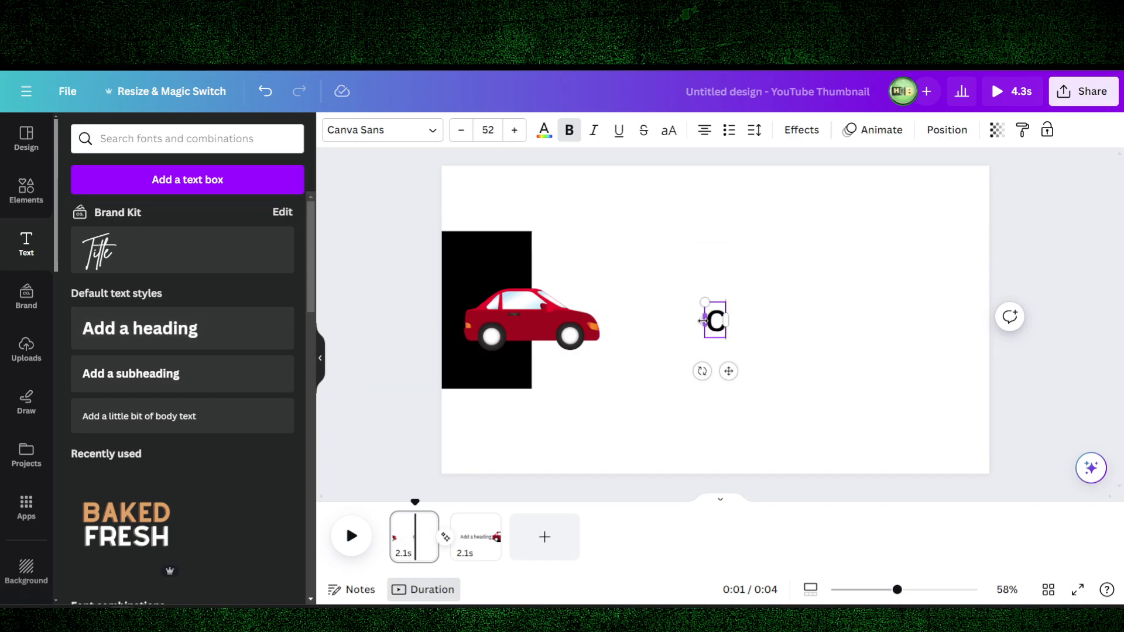
{"action": "key", "text": "BackSpace"}
{"action": "key", "text": "BackSpace"}
{"action": "type", "text": "R"}
{"action": "left_click", "coordinate": [706, 278]}
{"action": "left_click_drag", "start_coordinate": [713, 320], "coordinate": [529, 318]}
Replace the placeholder heading on page 2 with a copy of page 1's CAR text, place it on the car and preview the animation
{"action": "right_click", "coordinate": [529, 318]}
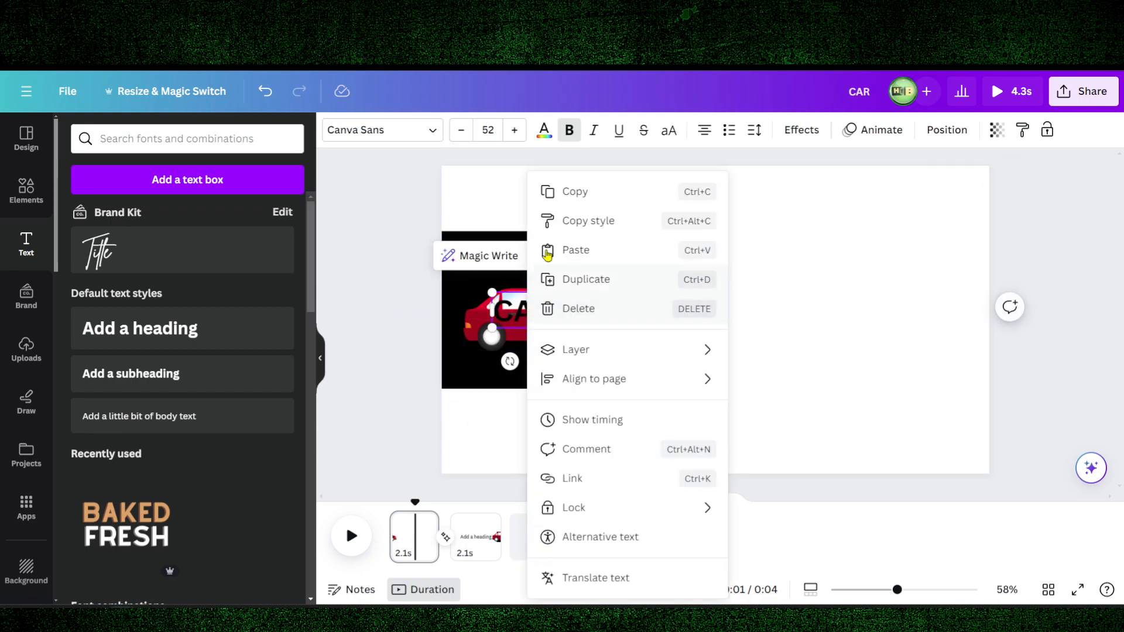
{"action": "left_click", "coordinate": [567, 192]}
{"action": "left_click", "coordinate": [476, 537]}
{"action": "left_click", "coordinate": [705, 325]}
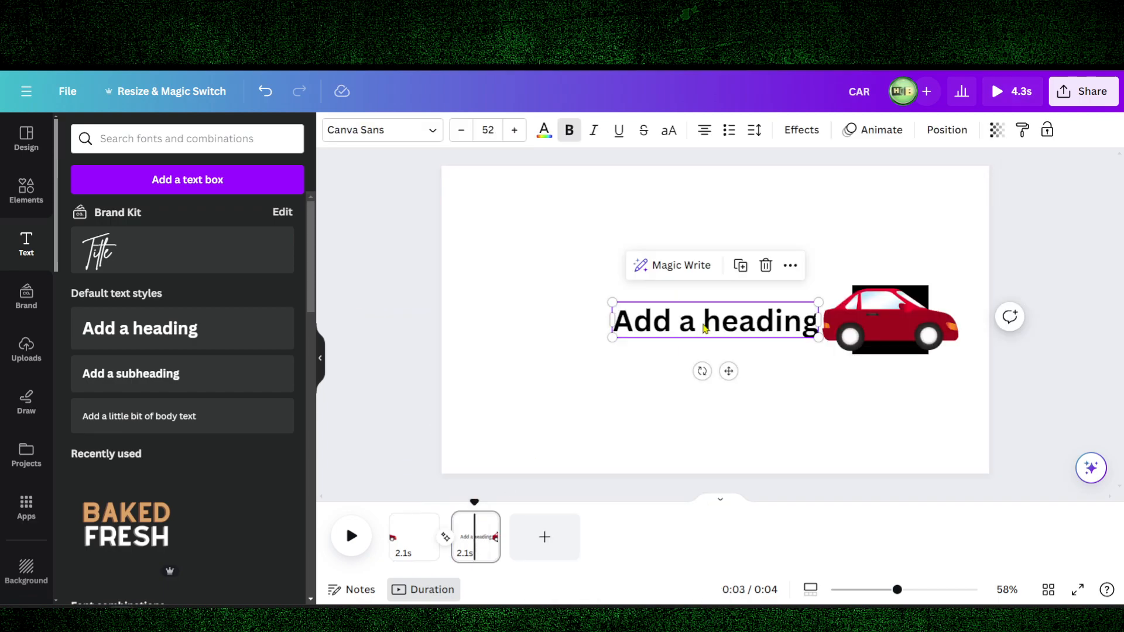
{"action": "key", "text": "Delete"}
{"action": "key", "text": "ctrl+v"}
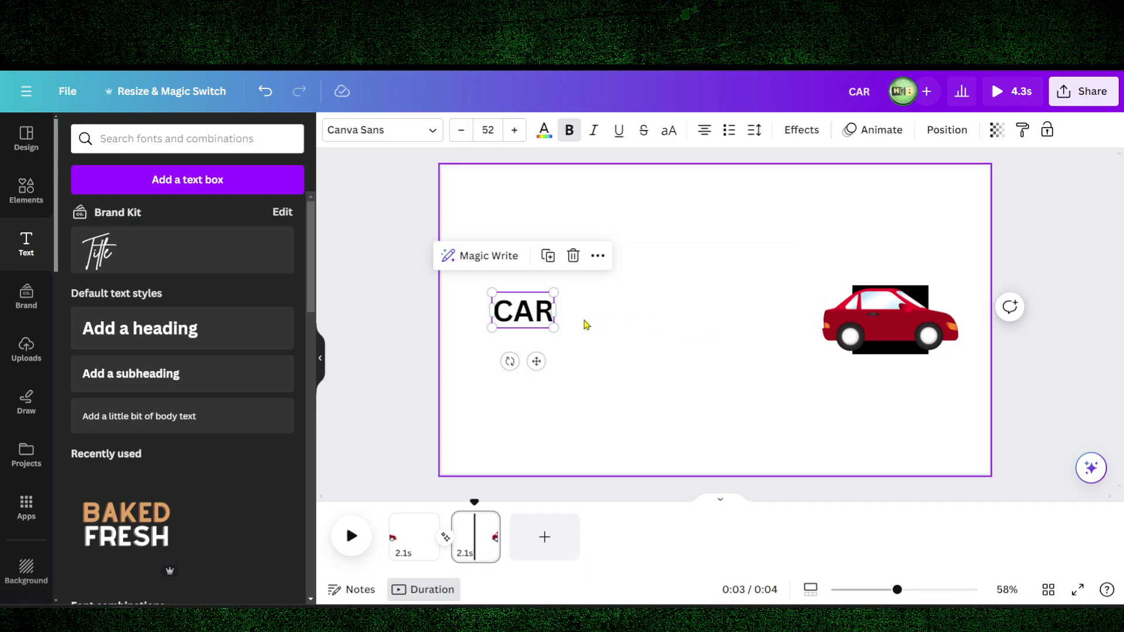
{"action": "left_click_drag", "start_coordinate": [539, 319], "coordinate": [900, 320]}
{"action": "key", "text": "space"}
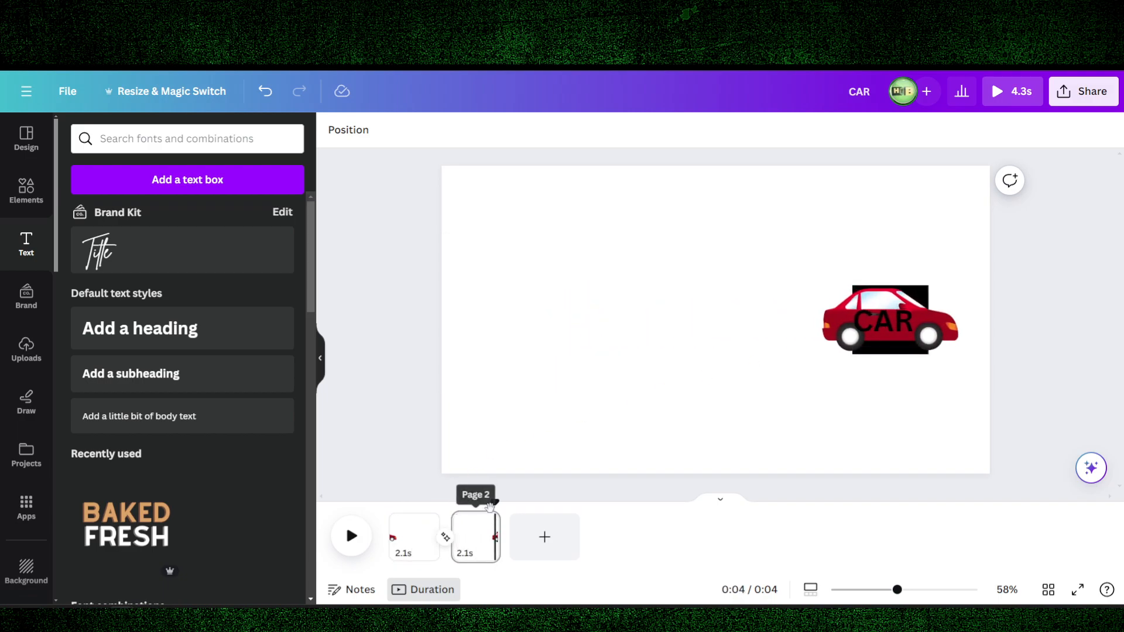
Change the color of the CAR text on page 2 to white
{"action": "left_click", "coordinate": [472, 534]}
{"action": "left_click", "coordinate": [865, 323]}
{"action": "double_click", "coordinate": [864, 322]}
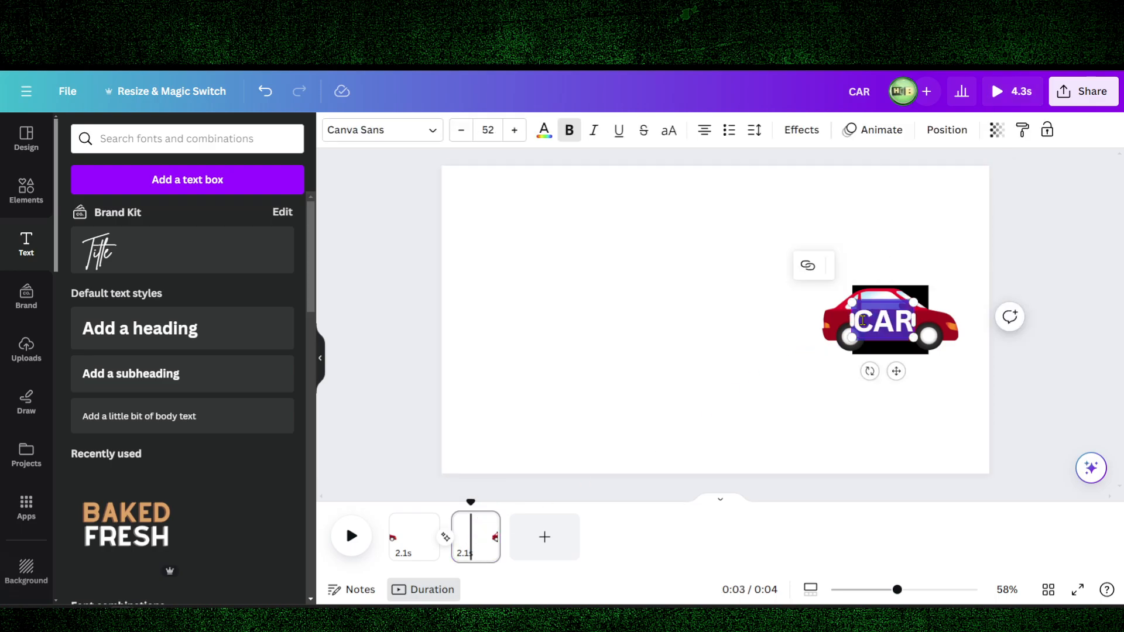
{"action": "left_click", "coordinate": [543, 132]}
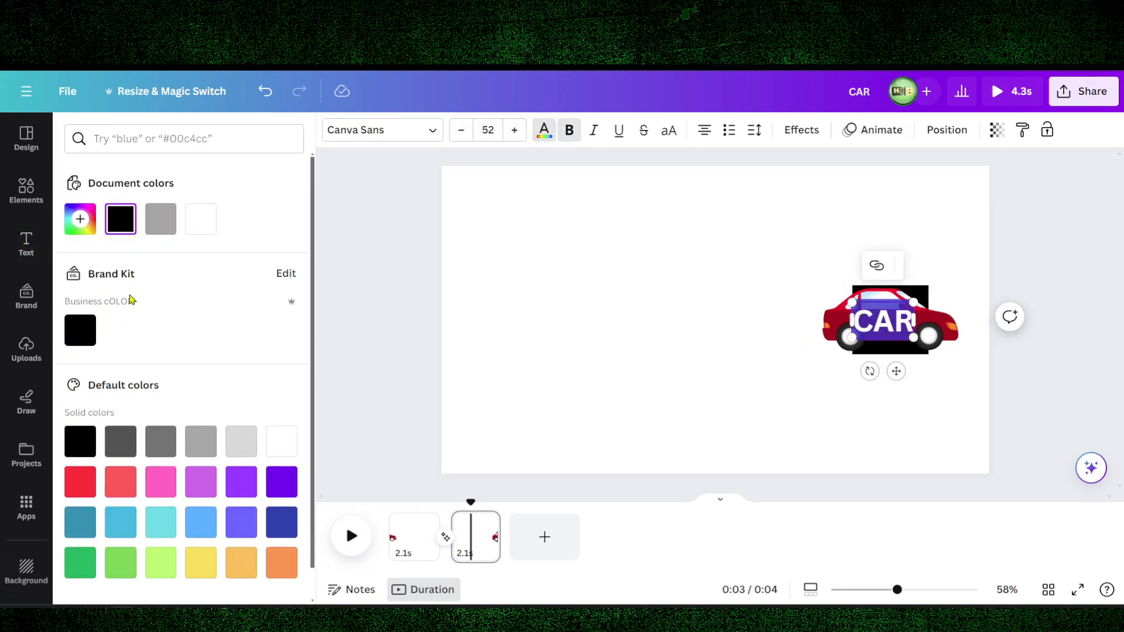
{"action": "left_click", "coordinate": [205, 223]}
Replay the animation from the start of page 1 to check the car and text transition
{"action": "left_click_drag", "start_coordinate": [470, 503], "coordinate": [389, 503]}
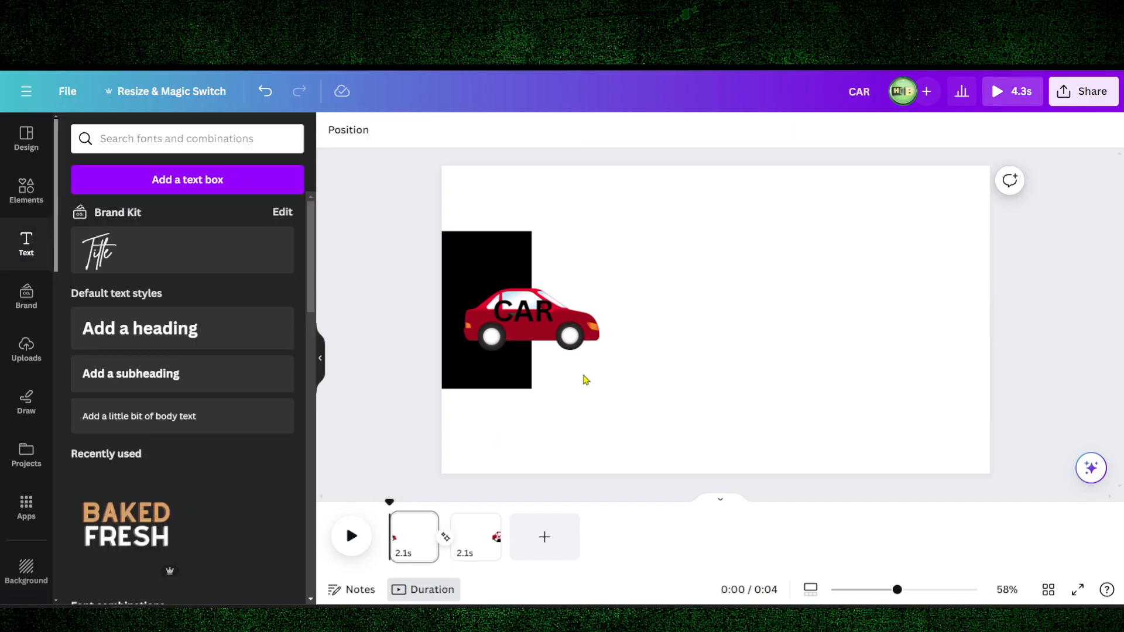
{"action": "key", "text": "space"}
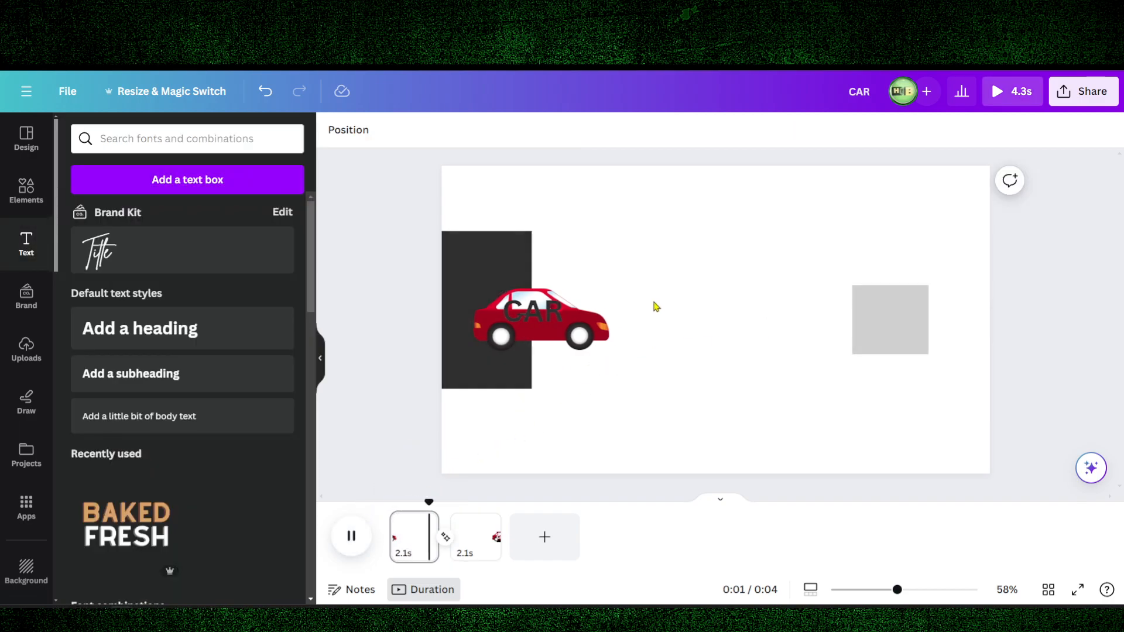
{"action": "key", "text": "space"}
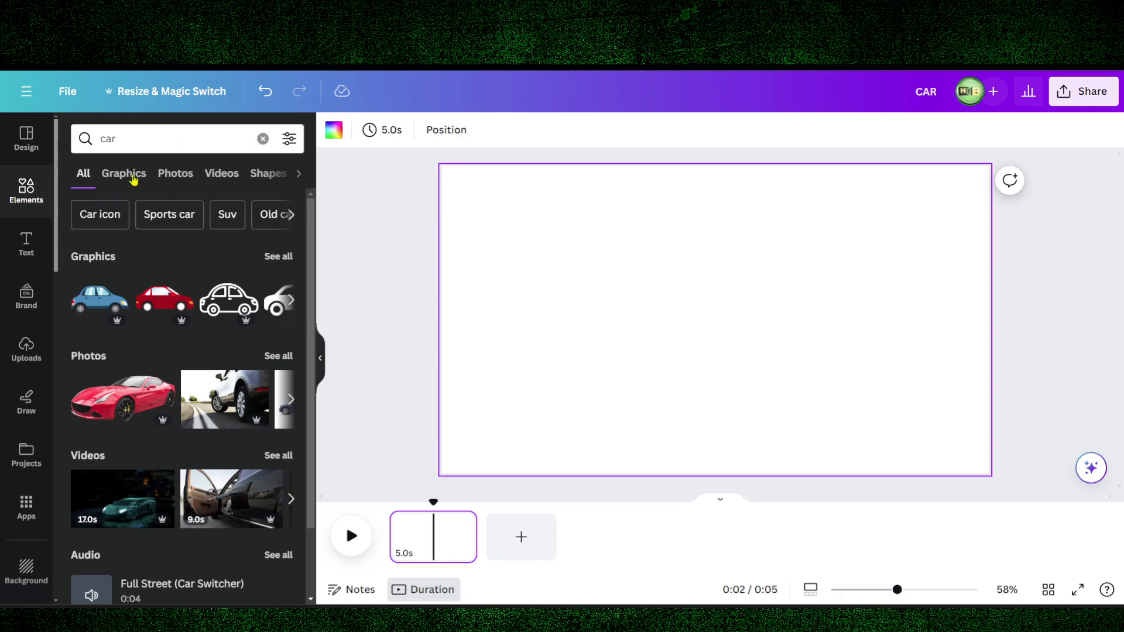
Add a circle shape to the blank page, enlarge it and position it near the middle of the canvas
{"action": "left_click", "coordinate": [36, 186]}
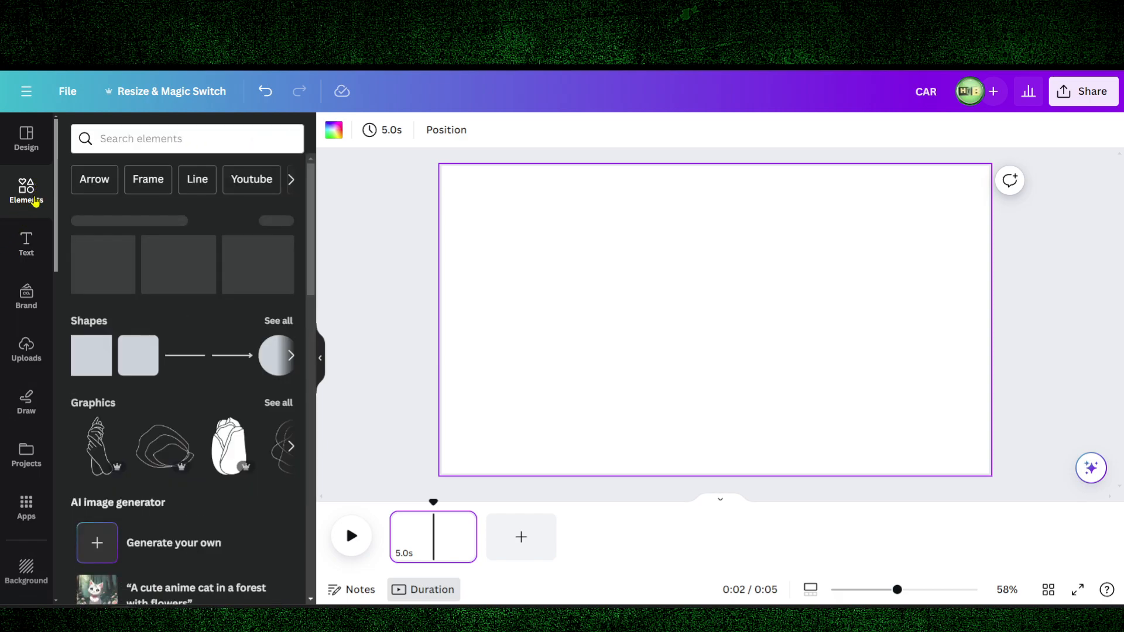
{"action": "left_click", "coordinate": [266, 358]}
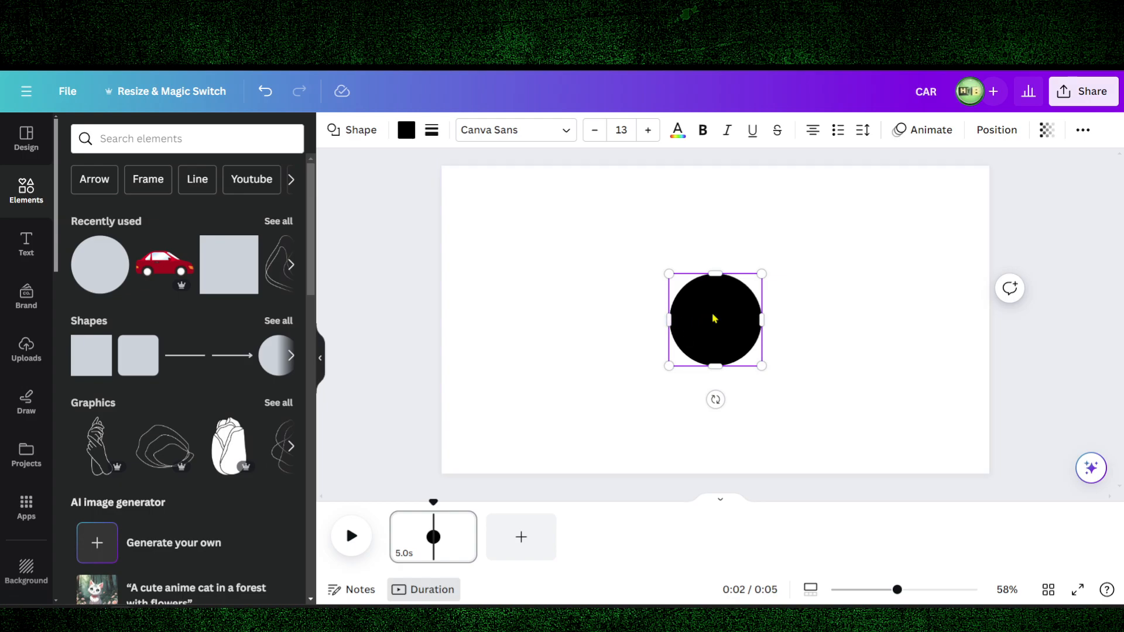
{"action": "left_click_drag", "start_coordinate": [713, 318], "coordinate": [611, 275]}
{"action": "left_click_drag", "start_coordinate": [658, 324], "coordinate": [782, 448]}
{"action": "left_click_drag", "start_coordinate": [687, 358], "coordinate": [592, 323]}
Add a square shape, enlarge it and center it on the canvas over the circle
{"action": "left_click", "coordinate": [241, 274]}
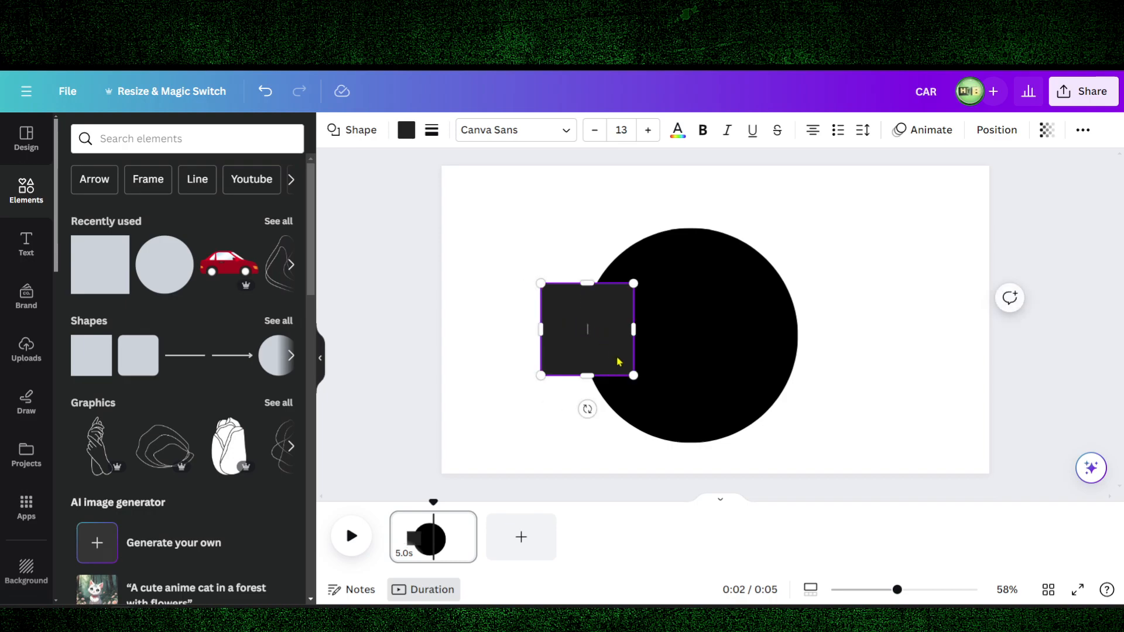
{"action": "left_click_drag", "start_coordinate": [662, 399], "coordinate": [766, 474]}
{"action": "left_click_drag", "start_coordinate": [716, 324], "coordinate": [764, 277]}
Show rulers and guides, and place a horizontal guide across the page's middle and a vertical guide at 640
{"action": "left_click", "coordinate": [67, 91]}
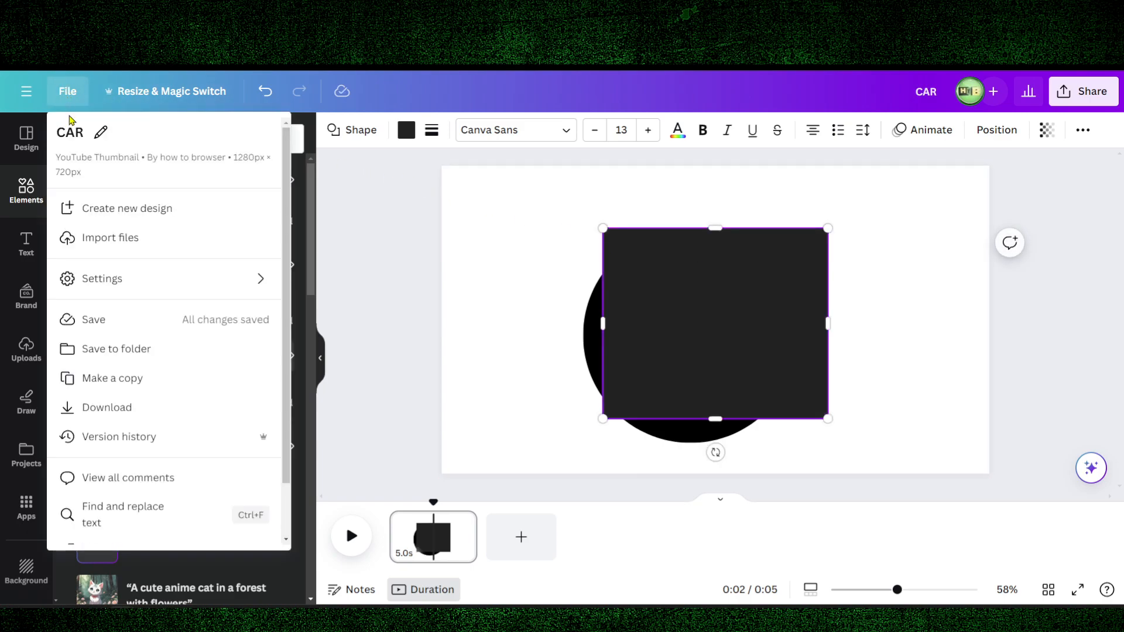
{"action": "scroll", "coordinate": [152, 332], "scroll_direction": "down", "scroll_amount": 1}
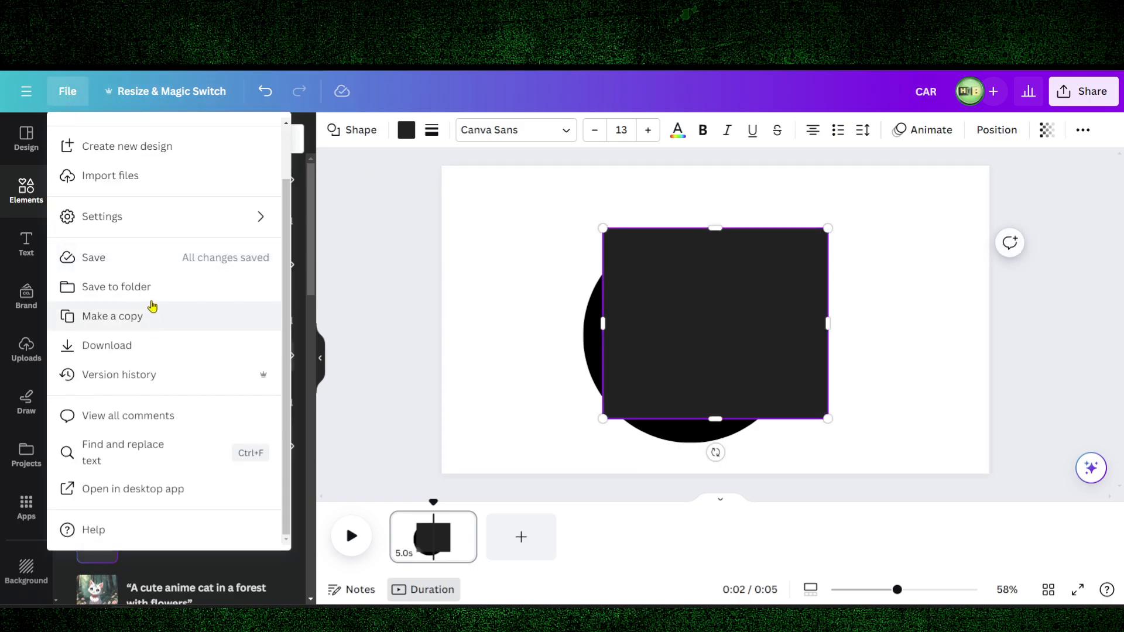
{"action": "mouse_move", "coordinate": [173, 223]}
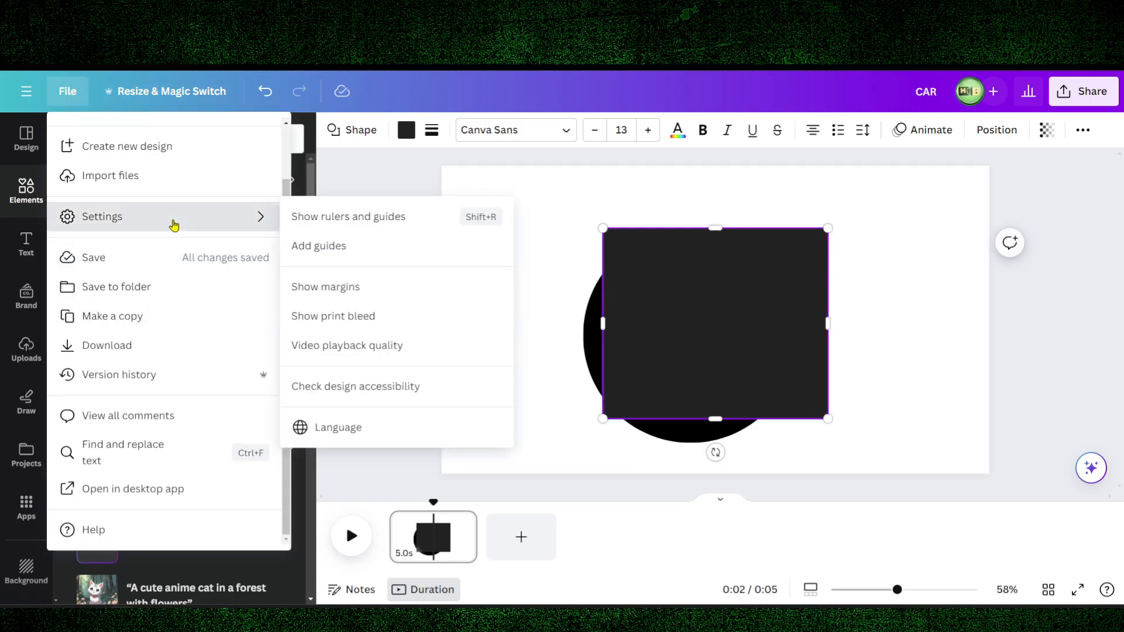
{"action": "left_click", "coordinate": [326, 226]}
{"action": "left_click_drag", "start_coordinate": [508, 171], "coordinate": [556, 326]}
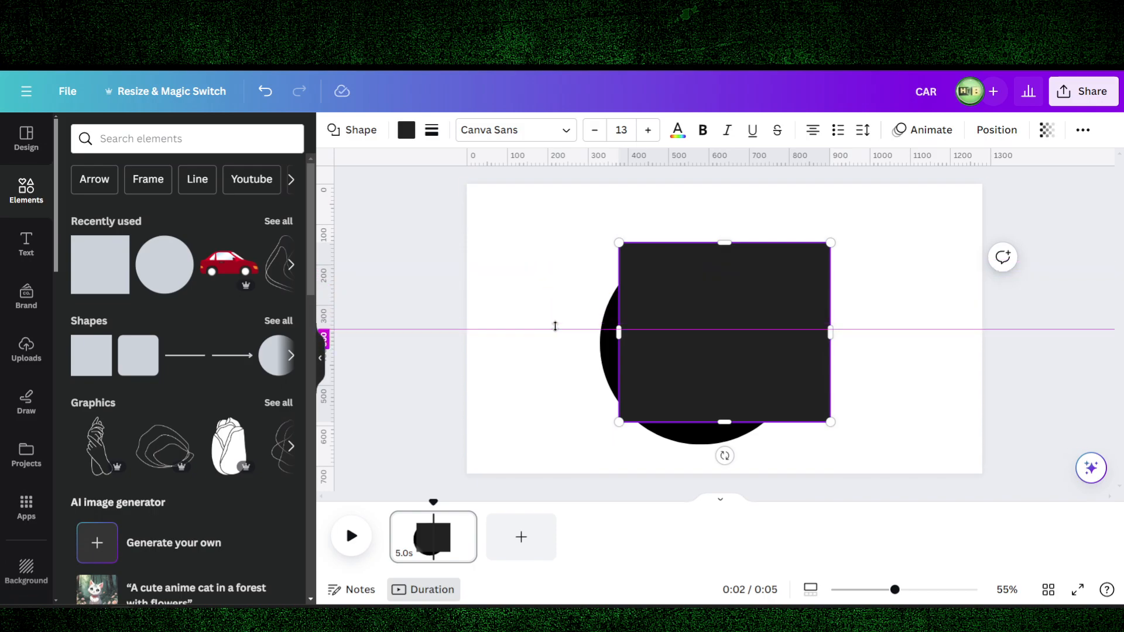
{"action": "left_click_drag", "start_coordinate": [321, 260], "coordinate": [723, 264]}
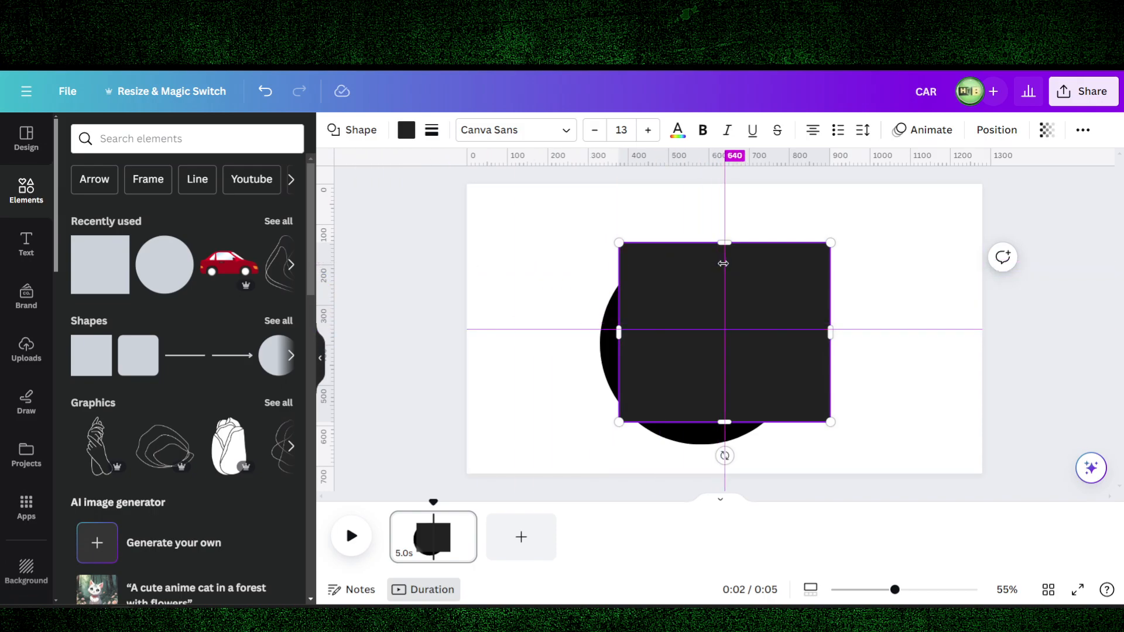
Move the circle to the upper left of the square, shrink it and bring it forward one layer
{"action": "left_click", "coordinate": [609, 343]}
{"action": "left_click_drag", "start_coordinate": [609, 342], "coordinate": [542, 267]}
{"action": "left_click_drag", "start_coordinate": [732, 366], "coordinate": [673, 306]}
{"action": "right_click", "coordinate": [578, 229]}
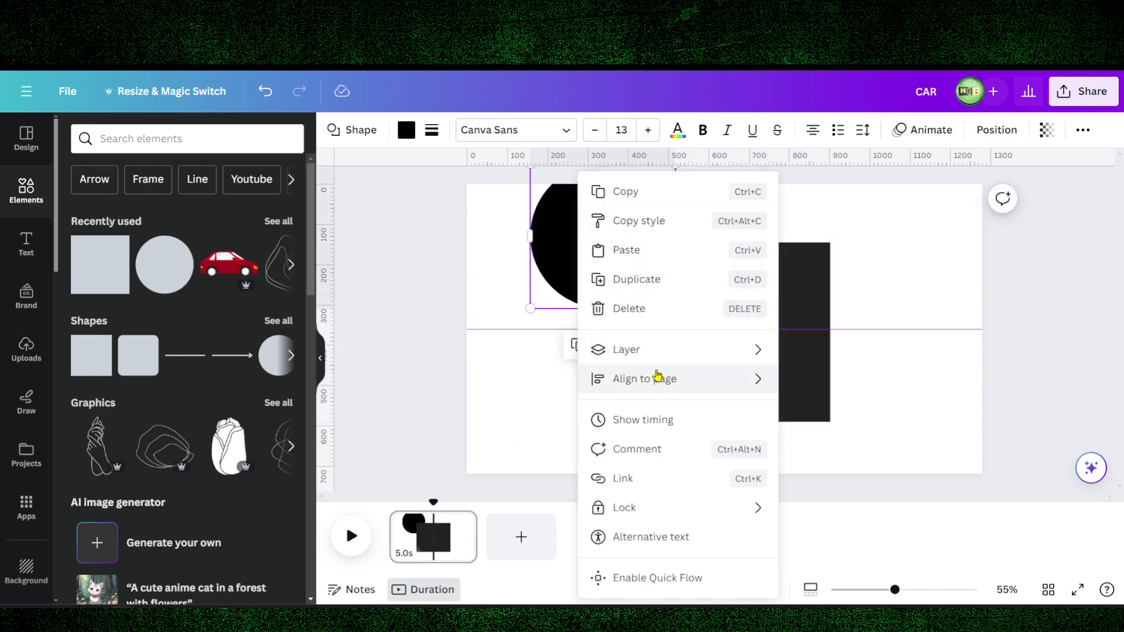
{"action": "mouse_move", "coordinate": [715, 358]}
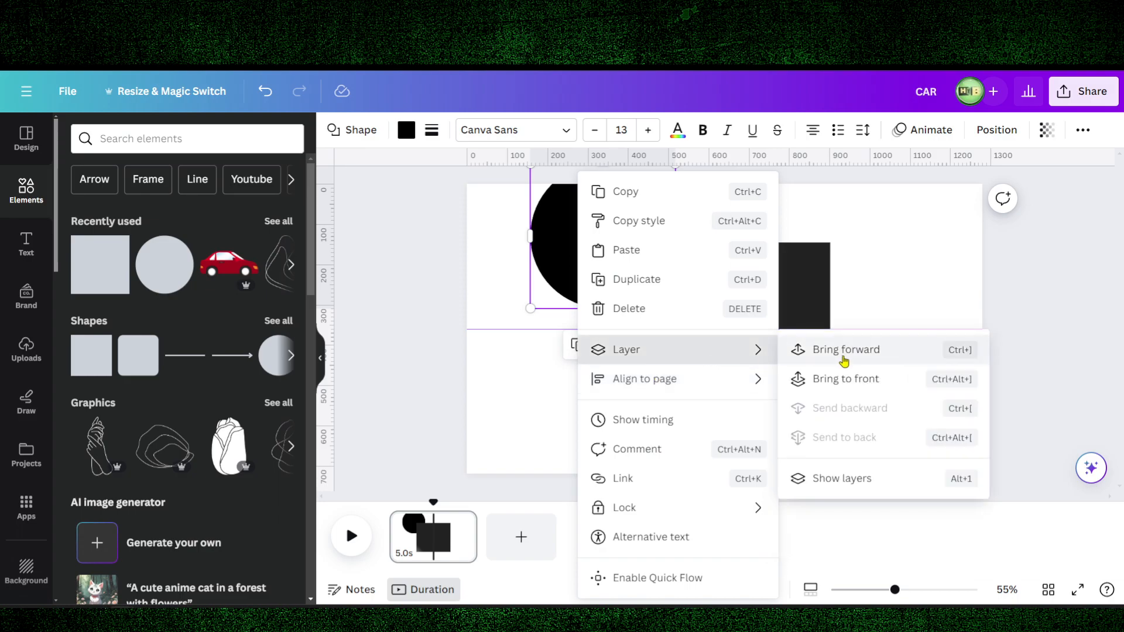
{"action": "left_click", "coordinate": [844, 349]}
Shrink the circle further and place it overlapping the square's upper-left corner
{"action": "left_click_drag", "start_coordinate": [623, 236], "coordinate": [670, 256]}
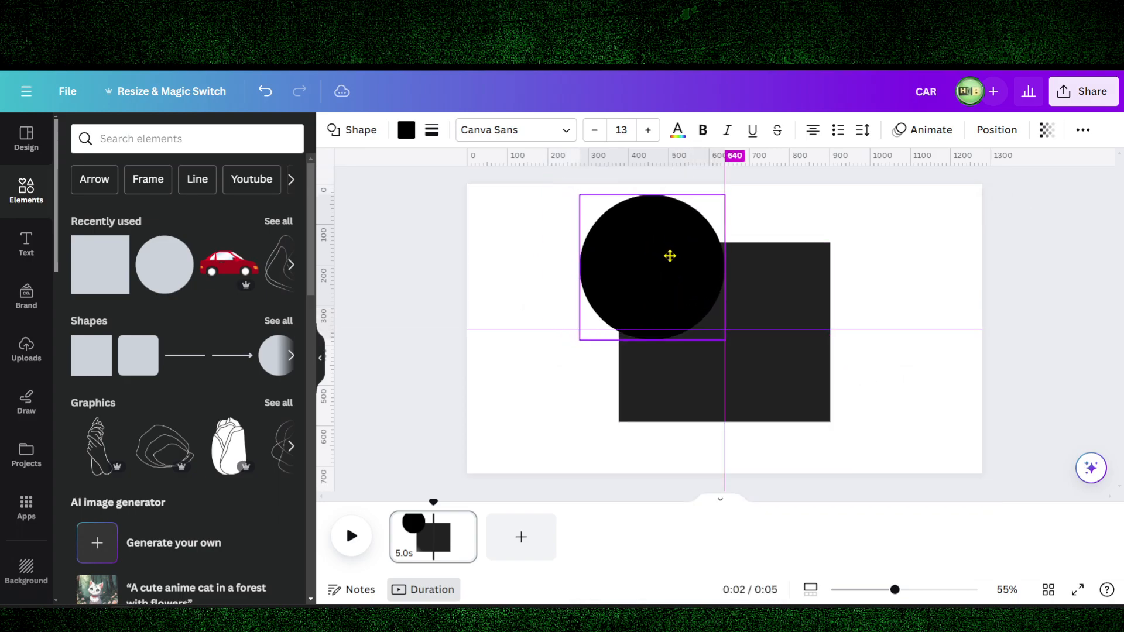
{"action": "left_click_drag", "start_coordinate": [581, 196], "coordinate": [613, 225]}
{"action": "mouse_move", "coordinate": [644, 264]}
{"action": "left_mouse_down"}
{"action": "mouse_move", "coordinate": [621, 244]}
{"action": "mouse_move", "coordinate": [645, 247]}
{"action": "left_mouse_up"}
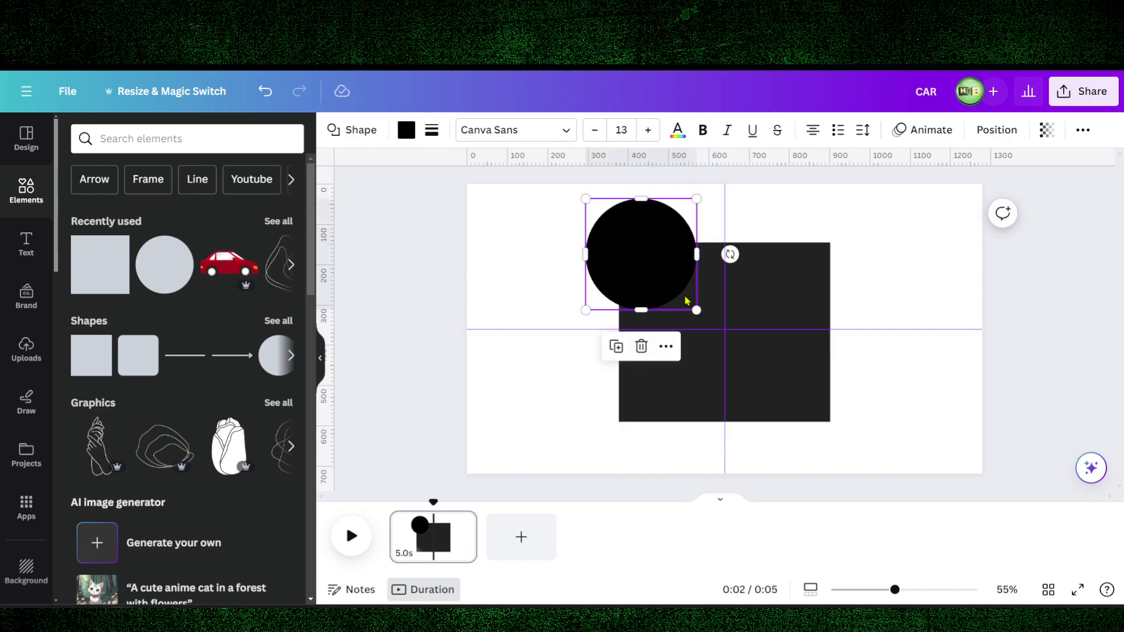
Add horizontal guides at 271 and below the middle guide, and arrange six copies of the circle around the square along the guides
{"action": "left_click_drag", "start_coordinate": [493, 157], "coordinate": [520, 294]}
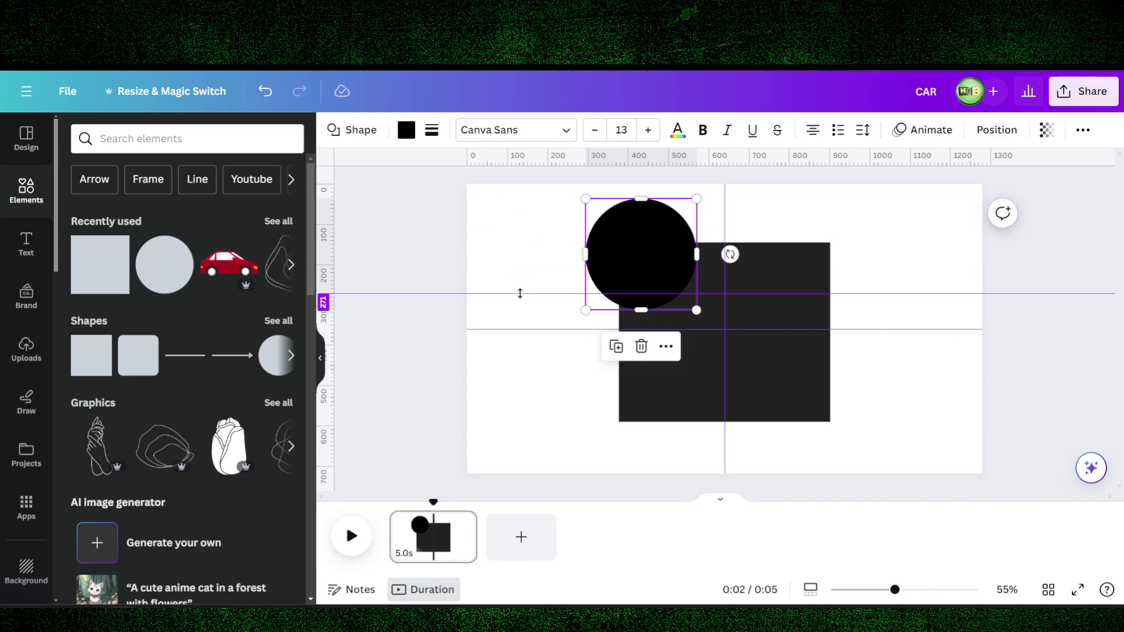
{"action": "left_click_drag", "start_coordinate": [545, 164], "coordinate": [581, 365]}
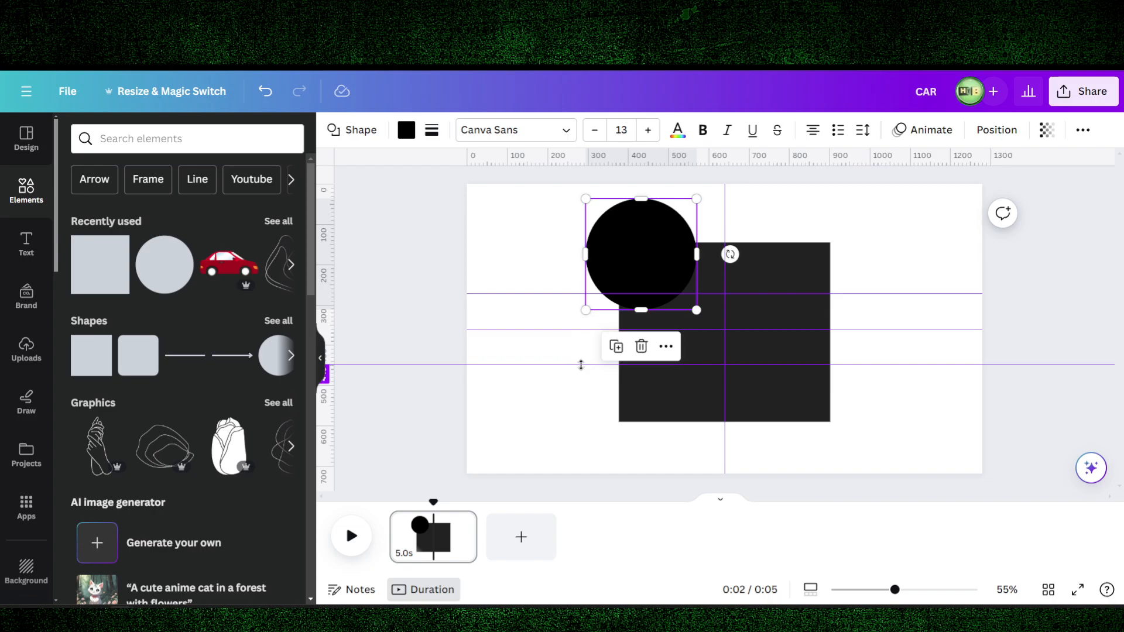
{"action": "left_click_drag", "start_coordinate": [637, 255], "coordinate": [587, 327]}
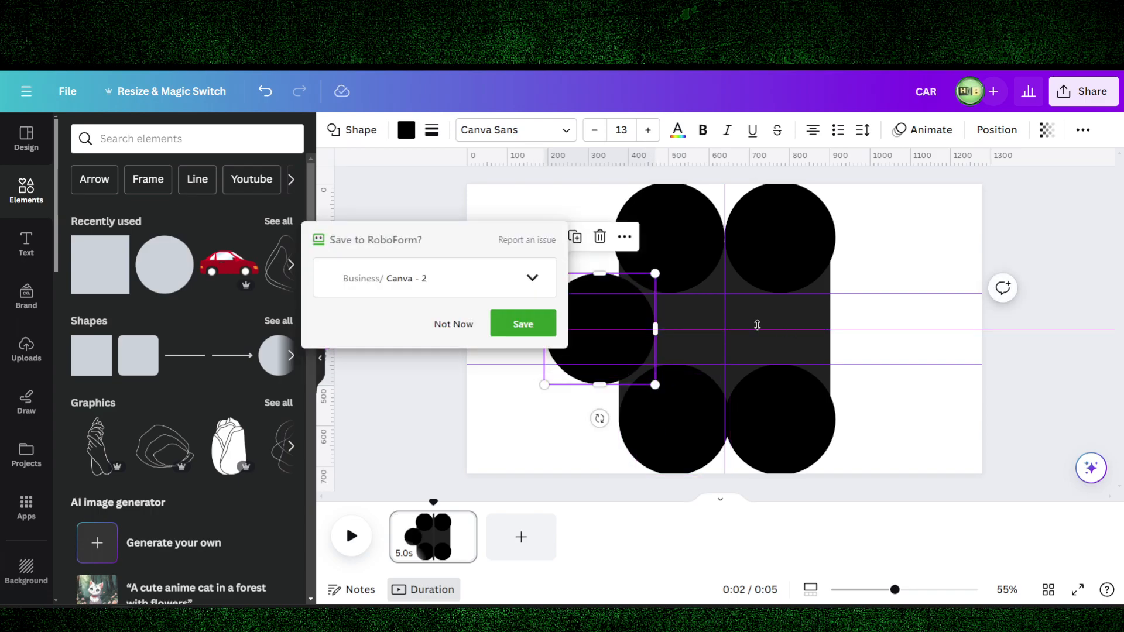
{"action": "left_click_drag", "start_coordinate": [601, 318], "coordinate": [854, 309]}
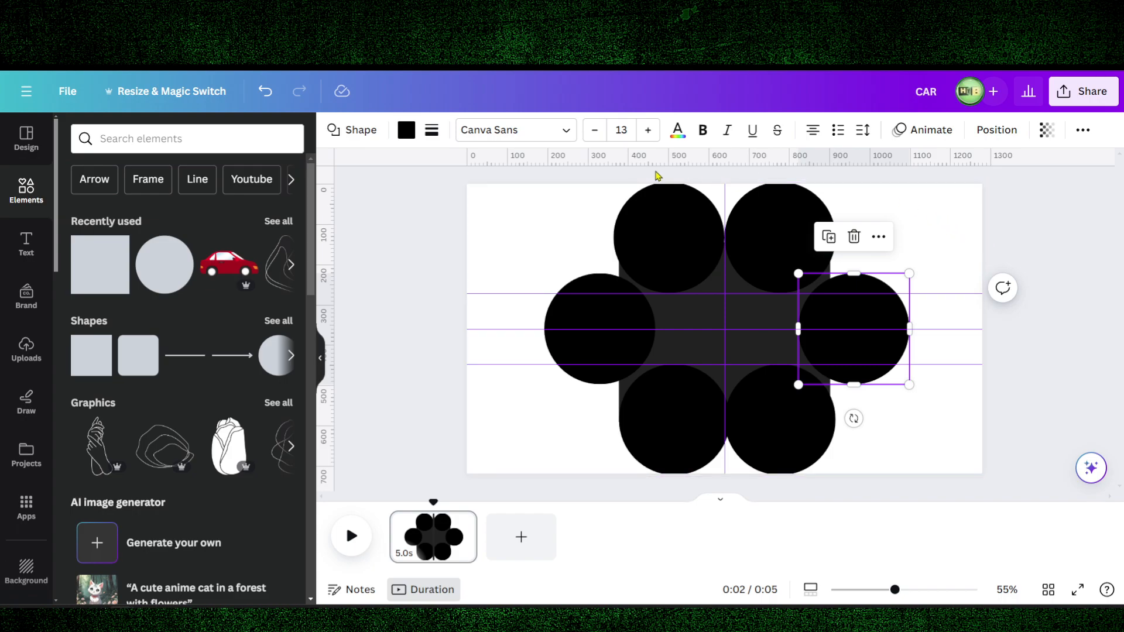
Select the six circles and the square in the layer list and group them
{"action": "left_click", "coordinate": [995, 130]}
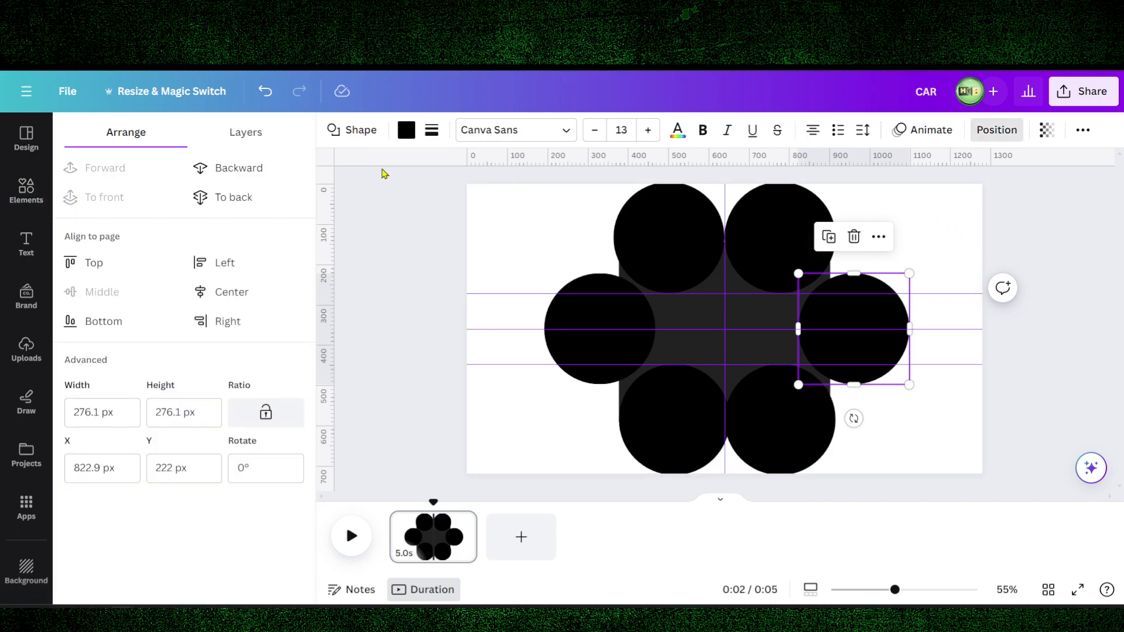
{"action": "left_click", "coordinate": [273, 144]}
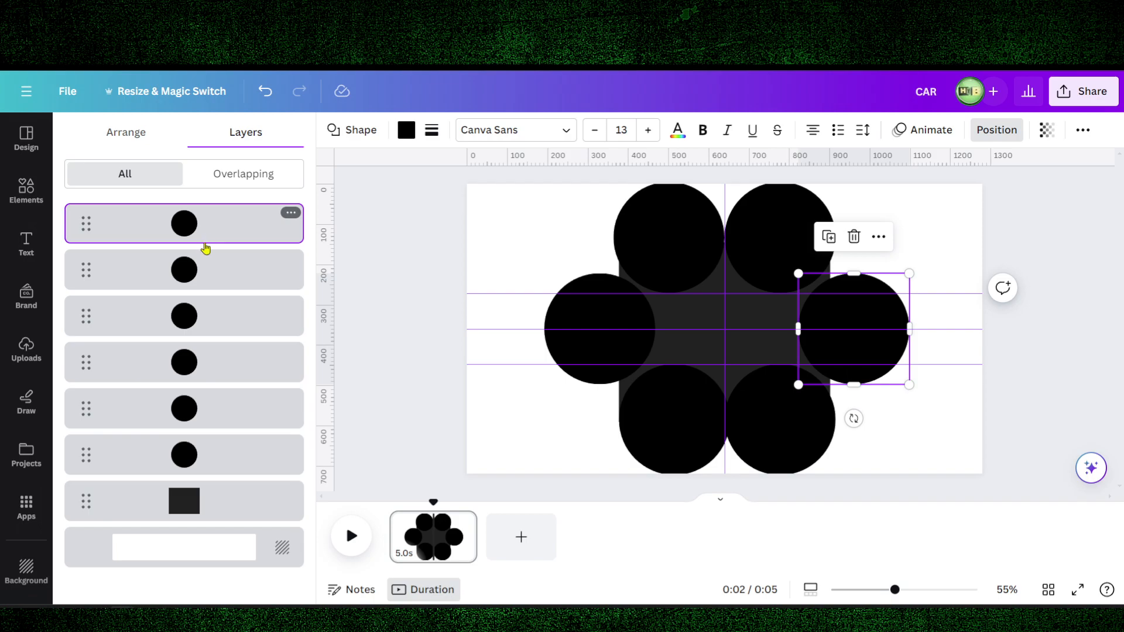
{"action": "left_click", "coordinate": [206, 497], "text": "shift"}
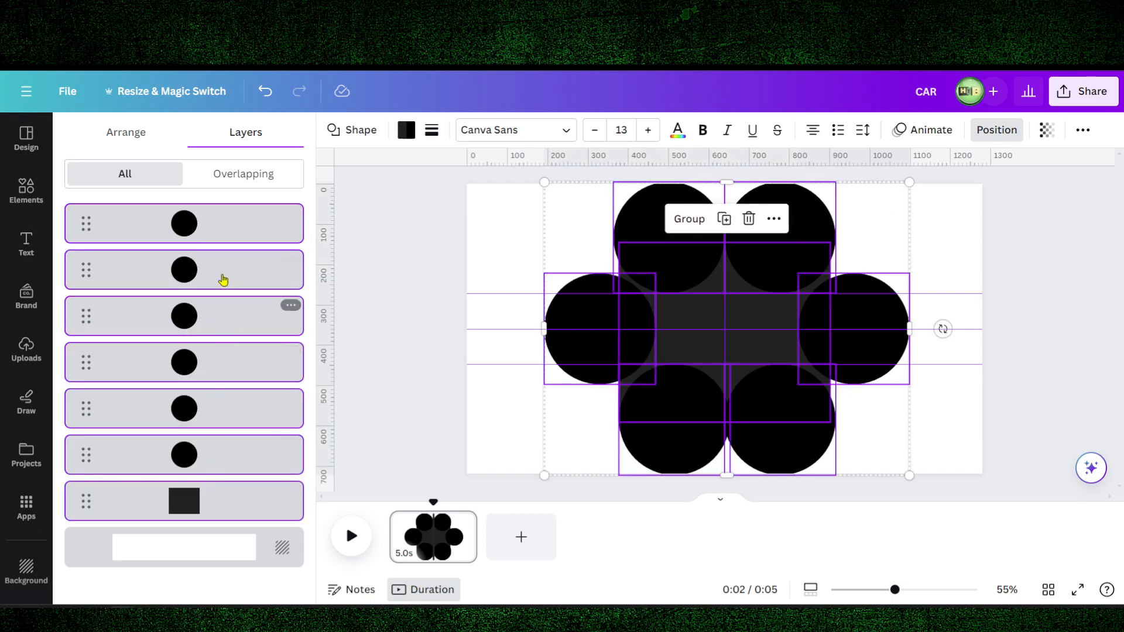
{"action": "right_click", "coordinate": [223, 272]}
{"action": "left_click", "coordinate": [281, 444]}
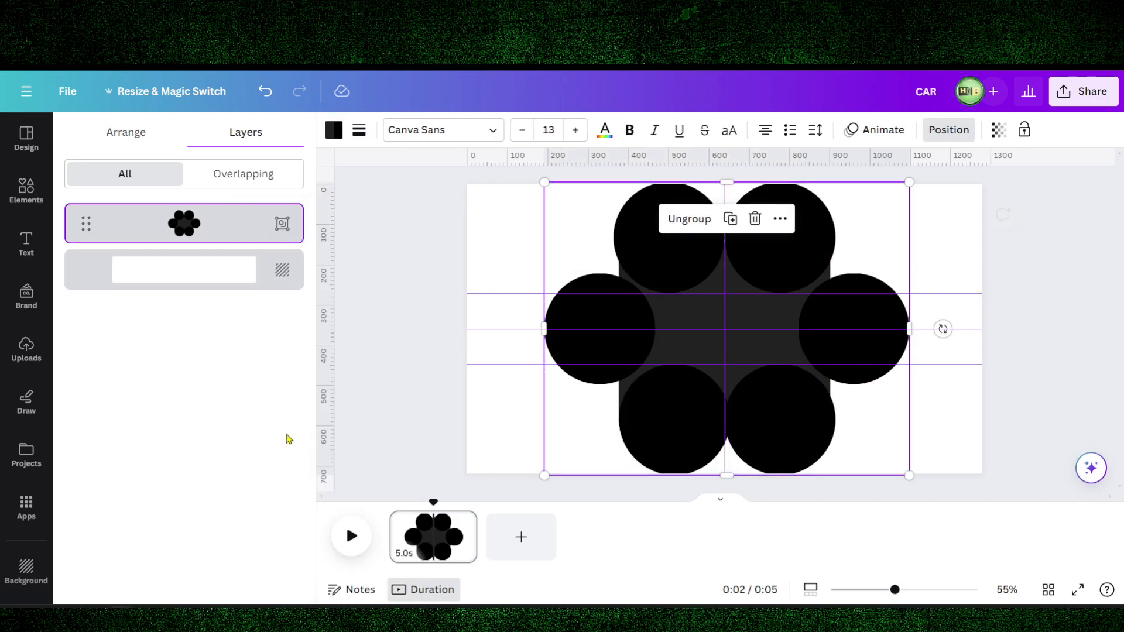
Resize the grouped shape and reposition it so that about half of it extends past the page's left edge
{"action": "left_click_drag", "start_coordinate": [909, 475], "coordinate": [735, 336]}
{"action": "left_click_drag", "start_coordinate": [670, 304], "coordinate": [459, 283]}
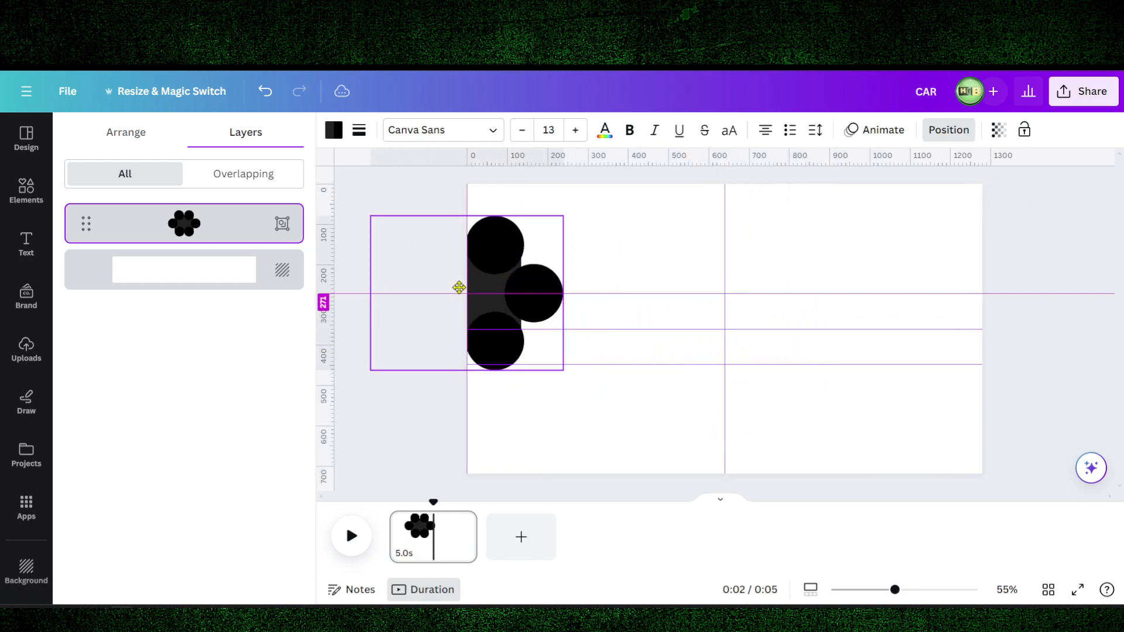
{"action": "left_click_drag", "start_coordinate": [570, 383], "coordinate": [683, 472]}
{"action": "left_click_drag", "start_coordinate": [614, 396], "coordinate": [492, 381]}
{"action": "left_click_drag", "start_coordinate": [555, 454], "coordinate": [580, 474]}
{"action": "left_click_drag", "start_coordinate": [580, 205], "coordinate": [607, 184]}
{"action": "left_click_drag", "start_coordinate": [588, 231], "coordinate": [546, 240]}
Enlarge the group further and shift it off the page's left edge, keeping its rightmost circle on the page and centred on the middle guide
{"action": "left_click_drag", "start_coordinate": [572, 475], "coordinate": [640, 550]}
{"action": "left_click_drag", "start_coordinate": [587, 438], "coordinate": [534, 397]}
{"action": "left_click_drag", "start_coordinate": [587, 486], "coordinate": [686, 573]}
{"action": "left_click_drag", "start_coordinate": [614, 418], "coordinate": [532, 370]}
{"action": "left_click_drag", "start_coordinate": [884, 595], "coordinate": [859, 595]}
{"action": "left_click_drag", "start_coordinate": [656, 432], "coordinate": [741, 504]}
{"action": "left_click_drag", "start_coordinate": [689, 456], "coordinate": [642, 433]}
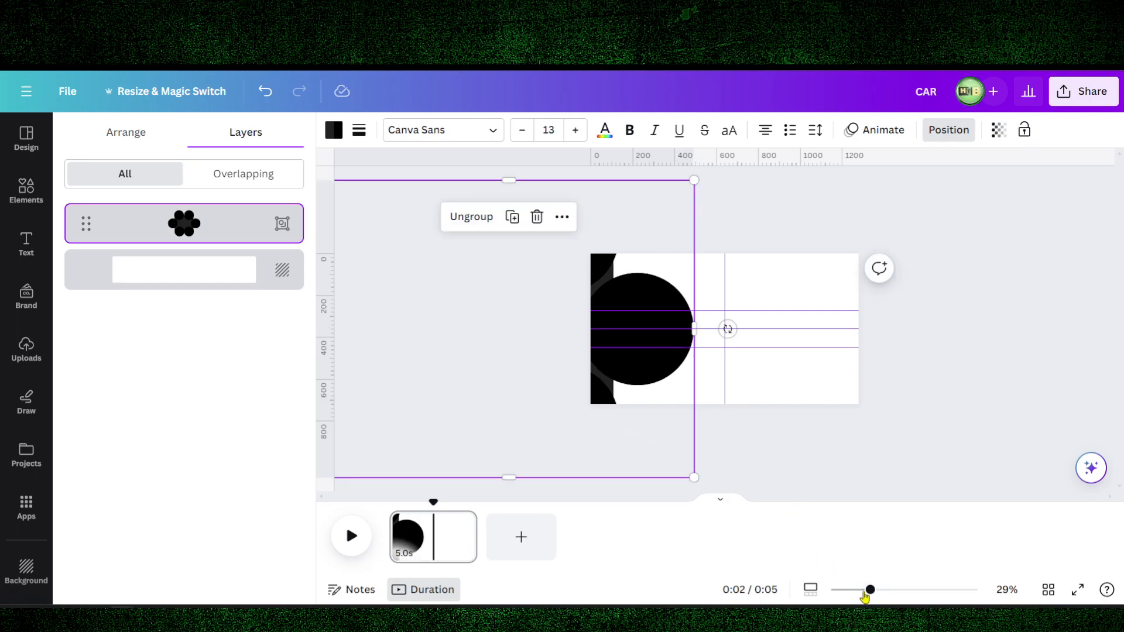
{"action": "left_click_drag", "start_coordinate": [871, 593], "coordinate": [859, 593]}
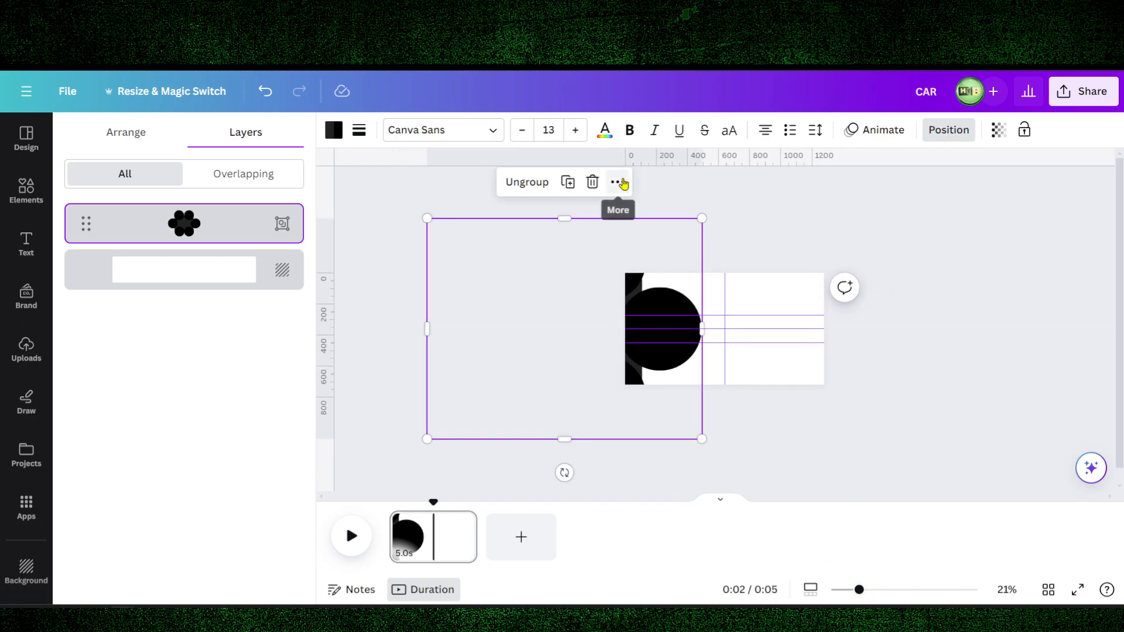
{"action": "left_click_drag", "start_coordinate": [669, 328], "coordinate": [668, 317]}
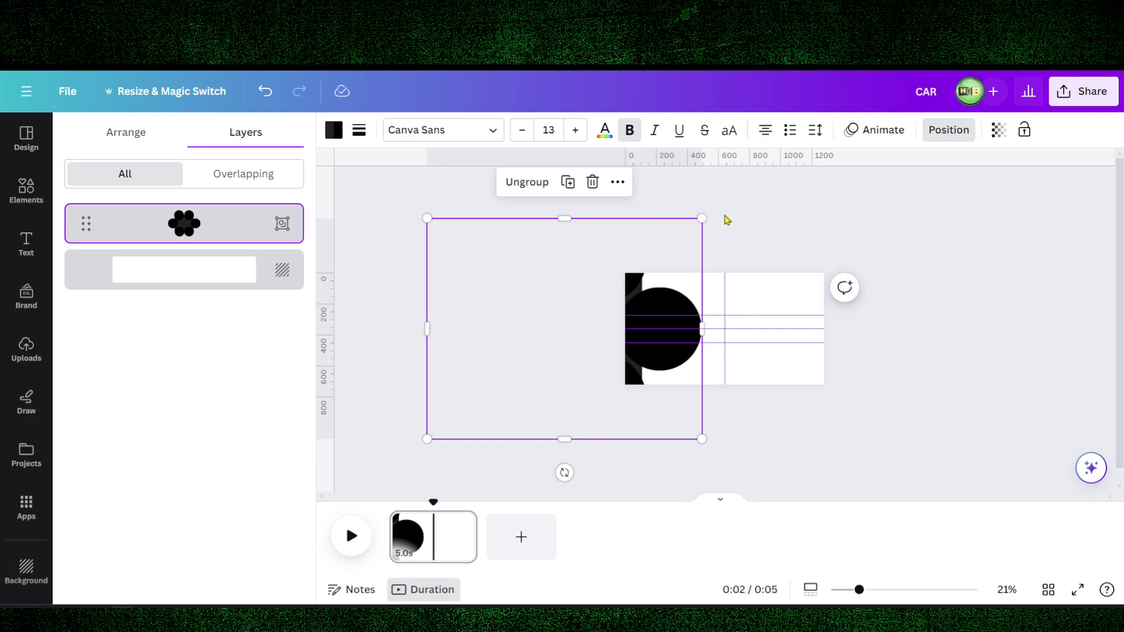
Duplicate the page repeatedly until the design has 23 pages
{"action": "right_click", "coordinate": [448, 532]}
{"action": "left_click", "coordinate": [510, 320]}
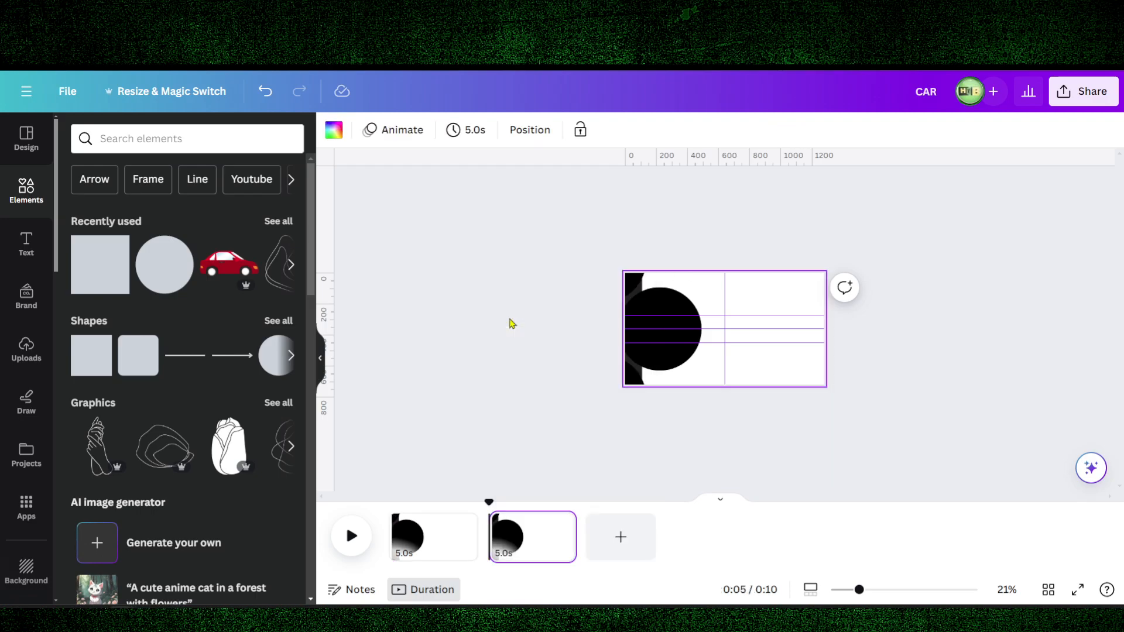
{"action": "left_click", "coordinate": [1048, 591]}
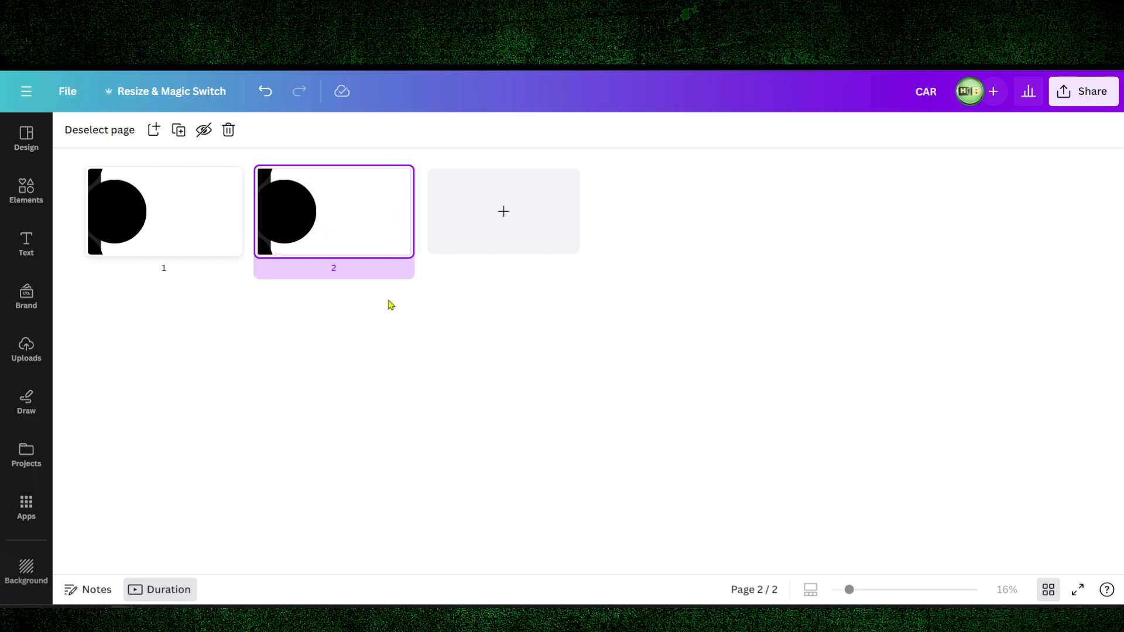
{"action": "key", "text": "ctrl+d"}
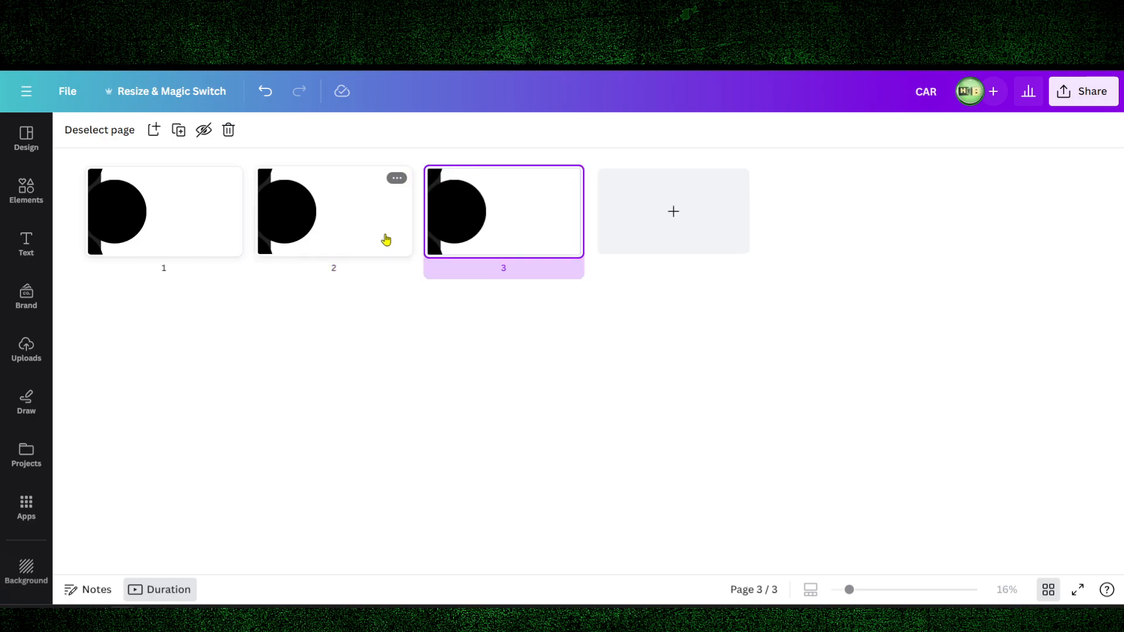
{"action": "key", "text": "ctrl+d"}
{"action": "key", "text": "ctrl+d"}
{"action": "key", "text": "ctrl+d"}
{"action": "key", "text": "ctrl+d"}
{"action": "key", "text": "ctrl+d"}
{"action": "key", "text": "ctrl+d"}
{"action": "key", "text": "ctrl+d"}
{"action": "key", "text": "ctrl+d"}
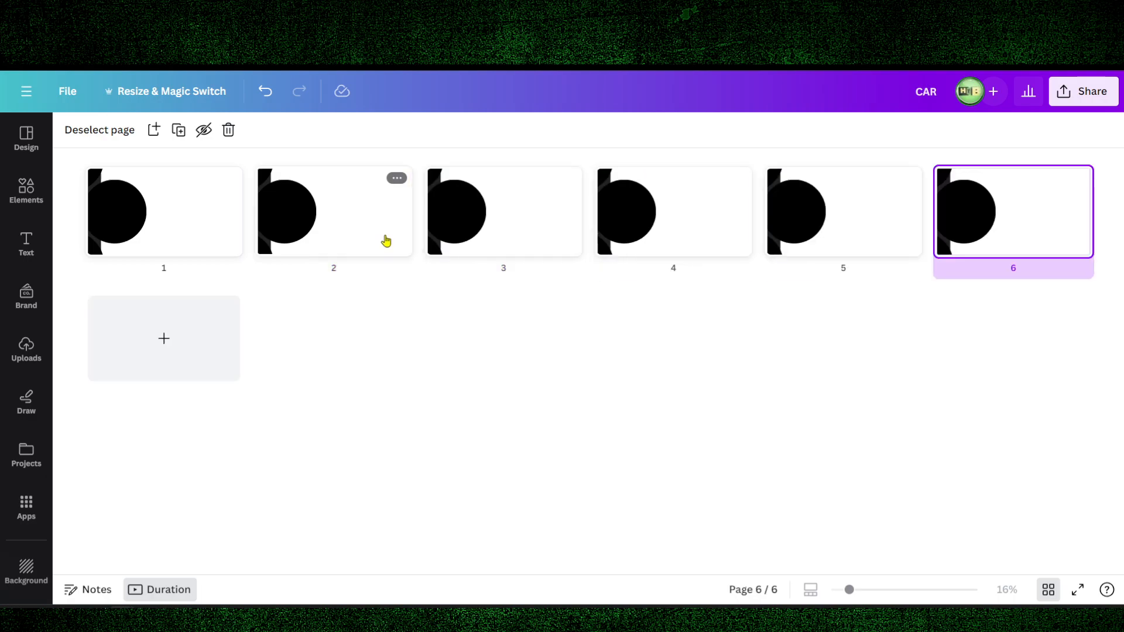
{"action": "key", "text": "ctrl+d"}
{"action": "key", "text": "ctrl+d"}
{"action": "key", "text": "ctrl+d"}
{"action": "key", "text": "ctrl+d"}
{"action": "key", "text": "ctrl+d"}
{"action": "key", "text": "ctrl+d"}
{"action": "key", "text": "ctrl+d"}
{"action": "key", "text": "ctrl+d"}
{"action": "key", "text": "ctrl+d"}
{"action": "key", "text": "ctrl+d"}
{"action": "key", "text": "ctrl+d"}
{"action": "key", "text": "ctrl+d"}
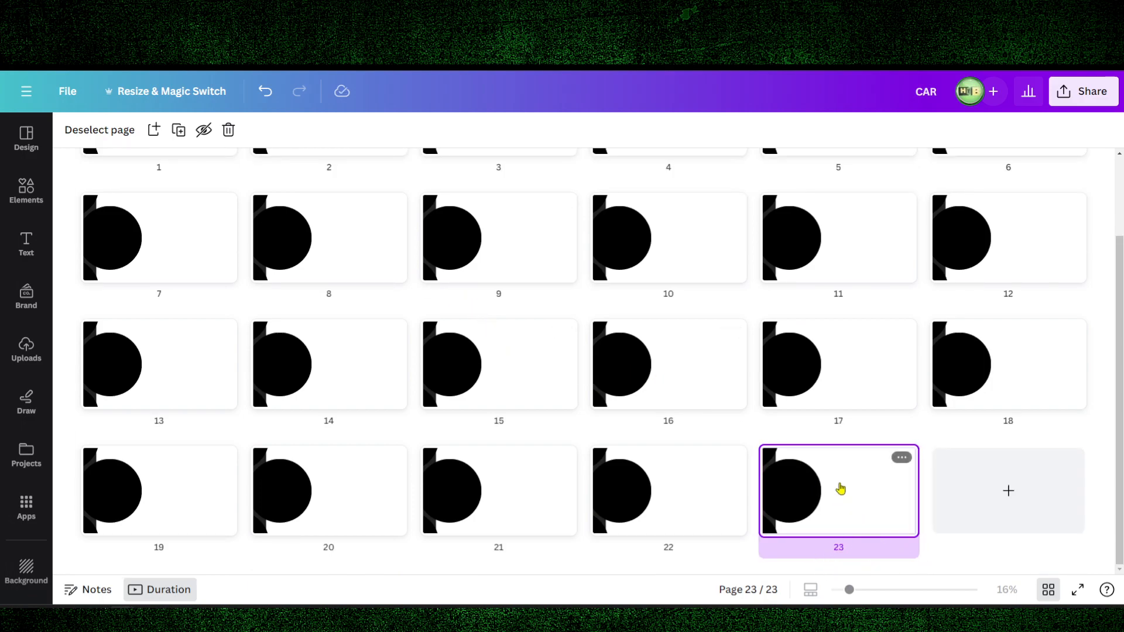
Undo all the page duplications back to a single page
{"action": "key", "text": "ctrl+z"}
{"action": "key", "text": "ctrl+z"}
{"action": "key", "text": "ctrl+z"}
{"action": "key", "text": "ctrl+z"}
{"action": "key", "text": "ctrl+z"}
{"action": "key", "text": "ctrl+z"}
{"action": "key", "text": "ctrl+z"}
{"action": "key", "text": "ctrl+z"}
{"action": "key", "text": "ctrl+z"}
{"action": "key", "text": "ctrl+z"}
{"action": "key", "text": "ctrl+z"}
{"action": "key", "text": "ctrl+z"}
{"action": "key", "text": "ctrl+z"}
{"action": "key", "text": "ctrl+z"}
{"action": "key", "text": "ctrl+z"}
{"action": "key", "text": "ctrl+z"}
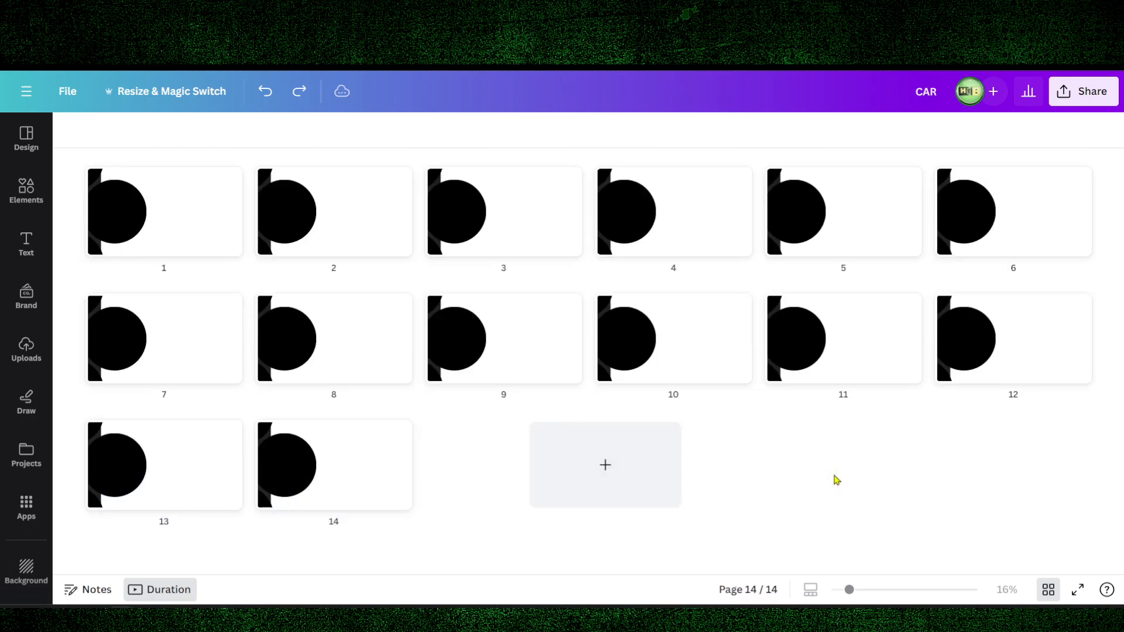
{"action": "key", "text": "ctrl+z"}
{"action": "key", "text": "ctrl+z"}
{"action": "key", "text": "ctrl+z"}
{"action": "key", "text": "ctrl+z"}
{"action": "key", "text": "ctrl+z"}
{"action": "key", "text": "ctrl+z"}
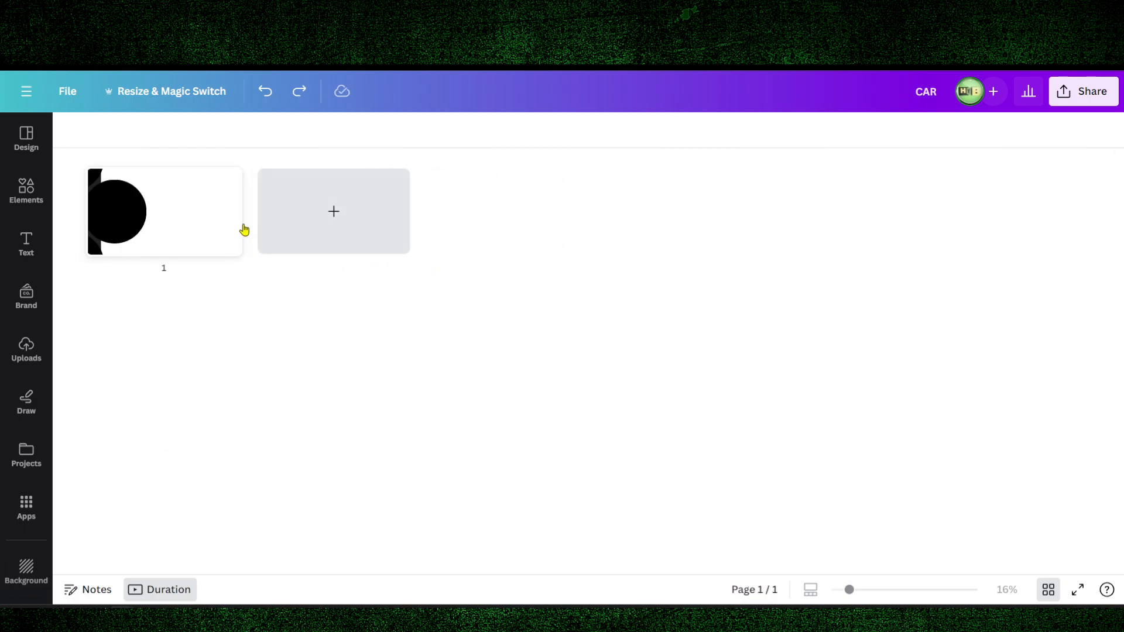
Duplicate page 1 twice to make three identical pages
{"action": "left_click", "coordinate": [227, 220]}
{"action": "key", "text": "ctrl+d"}
{"action": "key", "text": "ctrl+d"}
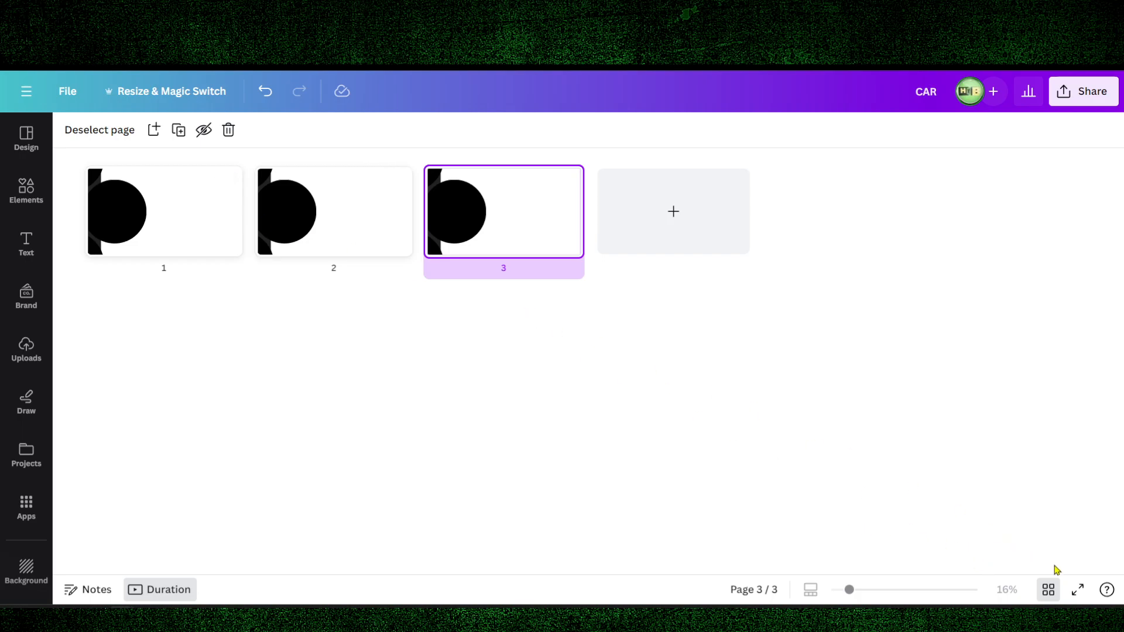
Return to the timeline and rotate the grouped shape on page 2 clockwise by about a sixth of a turn
{"action": "left_click", "coordinate": [1048, 588]}
{"action": "left_click", "coordinate": [523, 536]}
{"action": "left_click", "coordinate": [646, 355]}
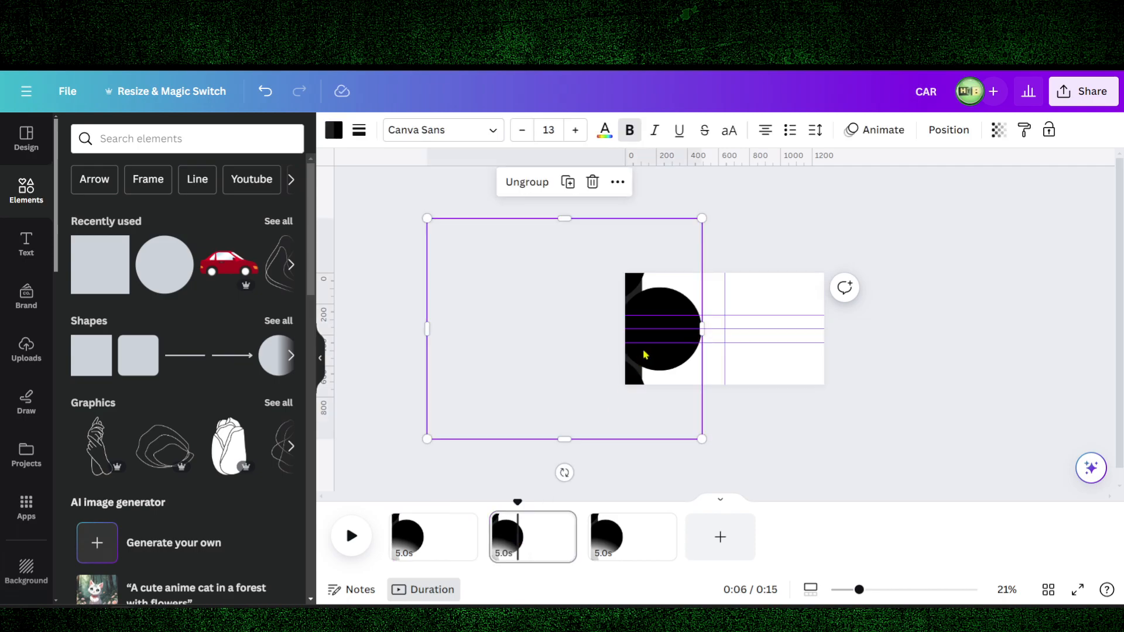
{"action": "left_click_drag", "start_coordinate": [564, 472], "coordinate": [568, 401]}
{"action": "left_click_drag", "start_coordinate": [564, 472], "coordinate": [470, 389]}
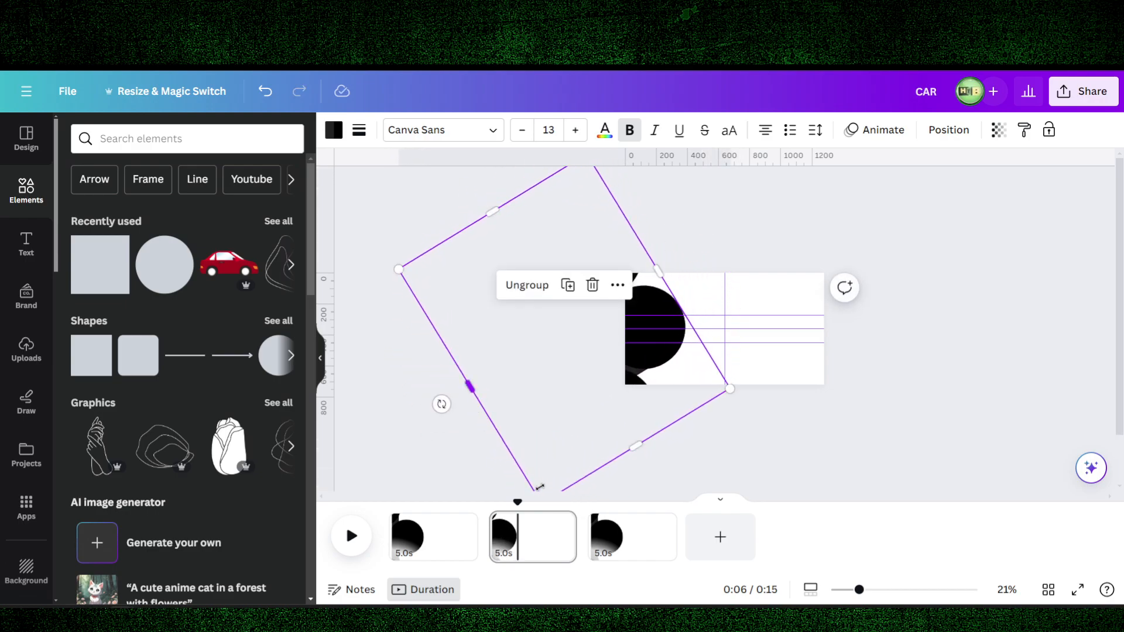
Rotate the grouped shape on page 3 clockwise, further than the one on page 2
{"action": "left_click", "coordinate": [612, 541]}
{"action": "left_click", "coordinate": [607, 360]}
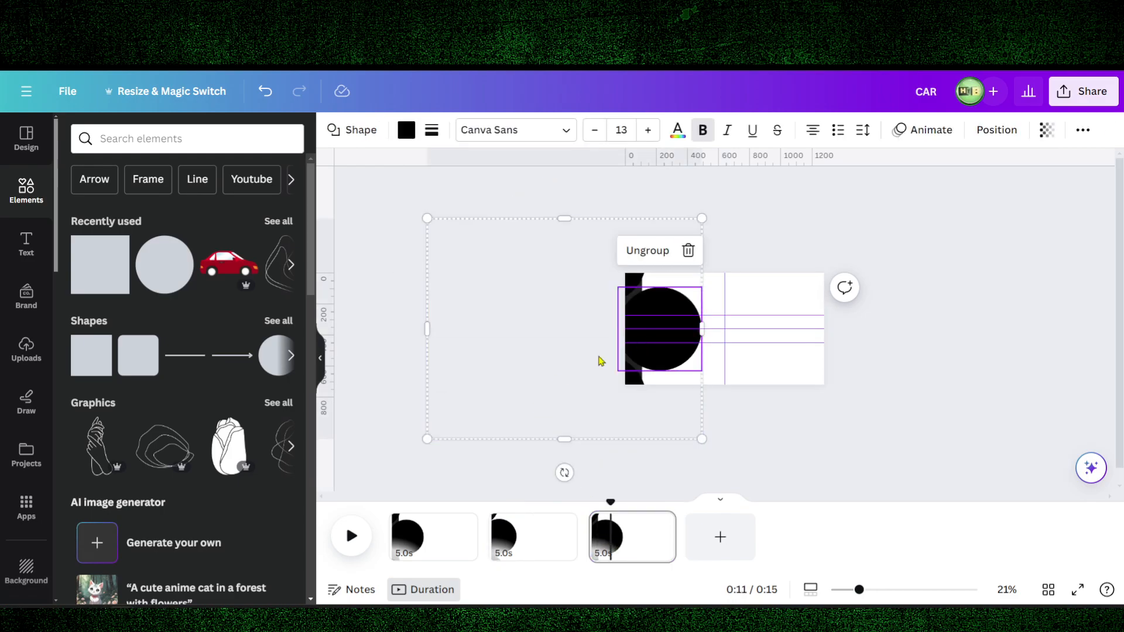
{"action": "left_click_drag", "start_coordinate": [564, 472], "coordinate": [523, 299]}
{"action": "left_click", "coordinate": [720, 537]}
{"action": "left_click", "coordinate": [696, 532]}
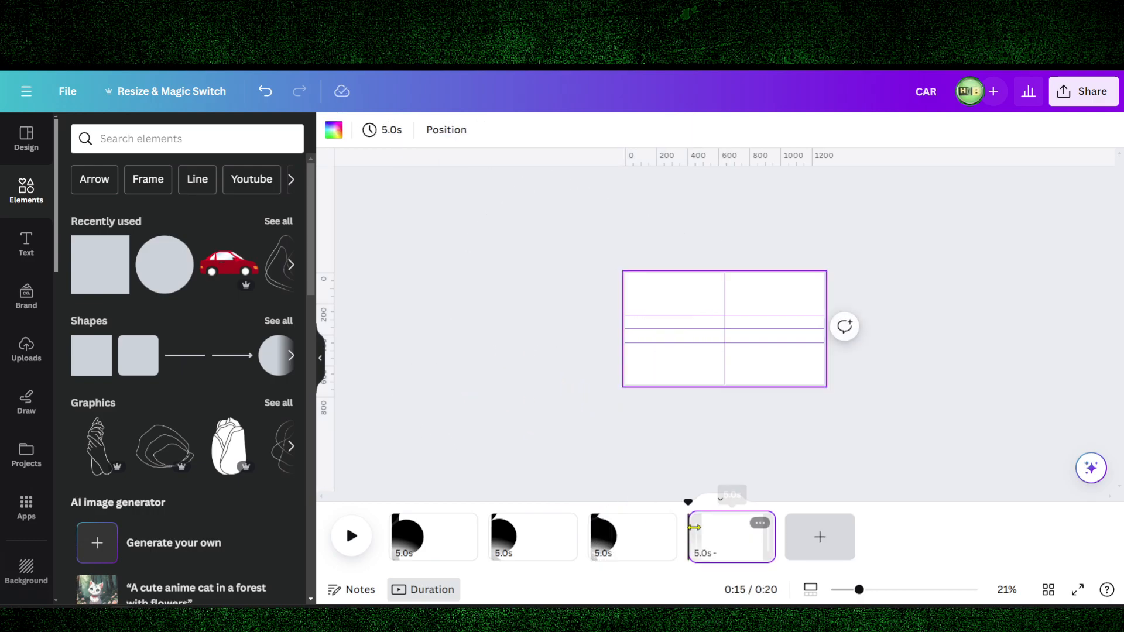
{"action": "key", "text": "ctrl+z"}
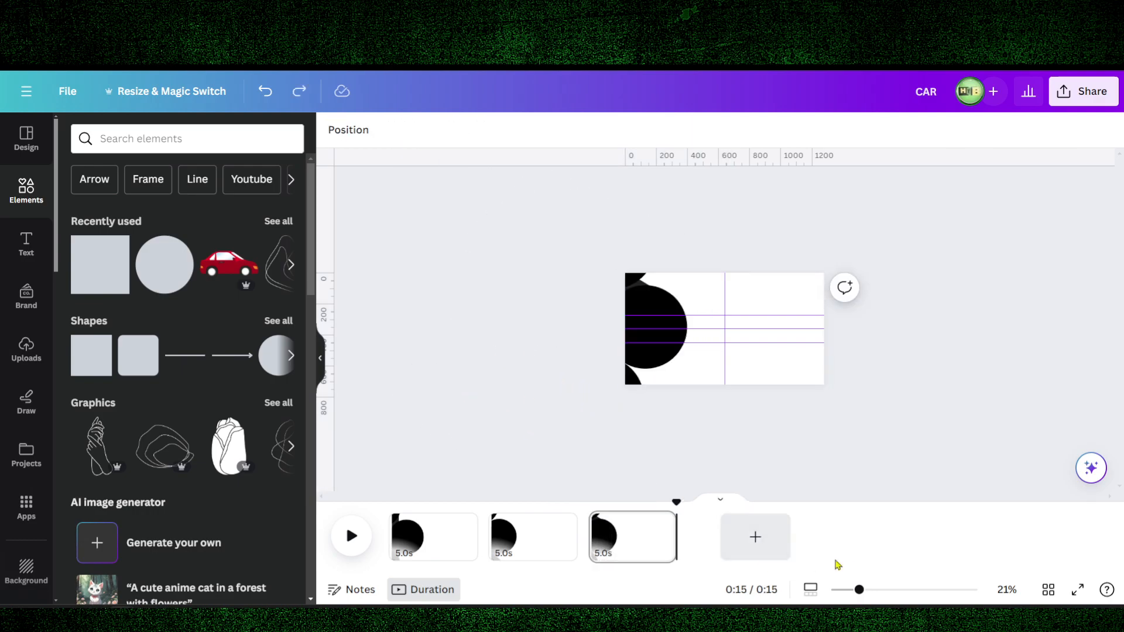
Duplicate page 3 three times in the page grid to make six pages, and return to the timeline
{"action": "left_click", "coordinate": [1049, 590]}
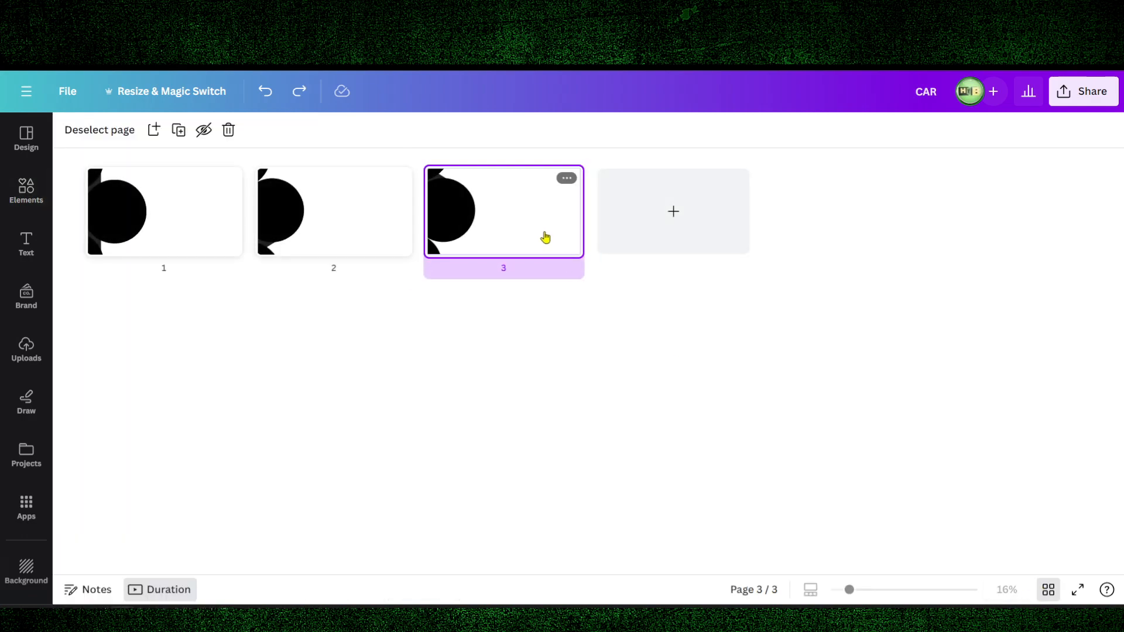
{"action": "key", "text": "ctrl+d"}
{"action": "key", "text": "ctrl+d"}
{"action": "key", "text": "ctrl+d"}
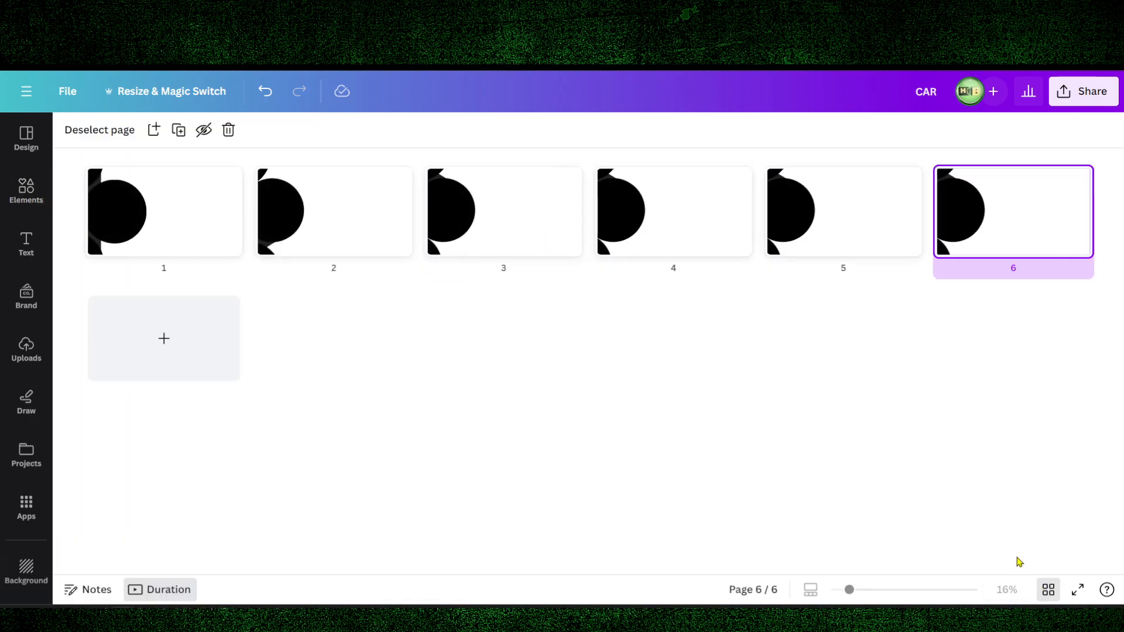
{"action": "left_click", "coordinate": [1048, 590]}
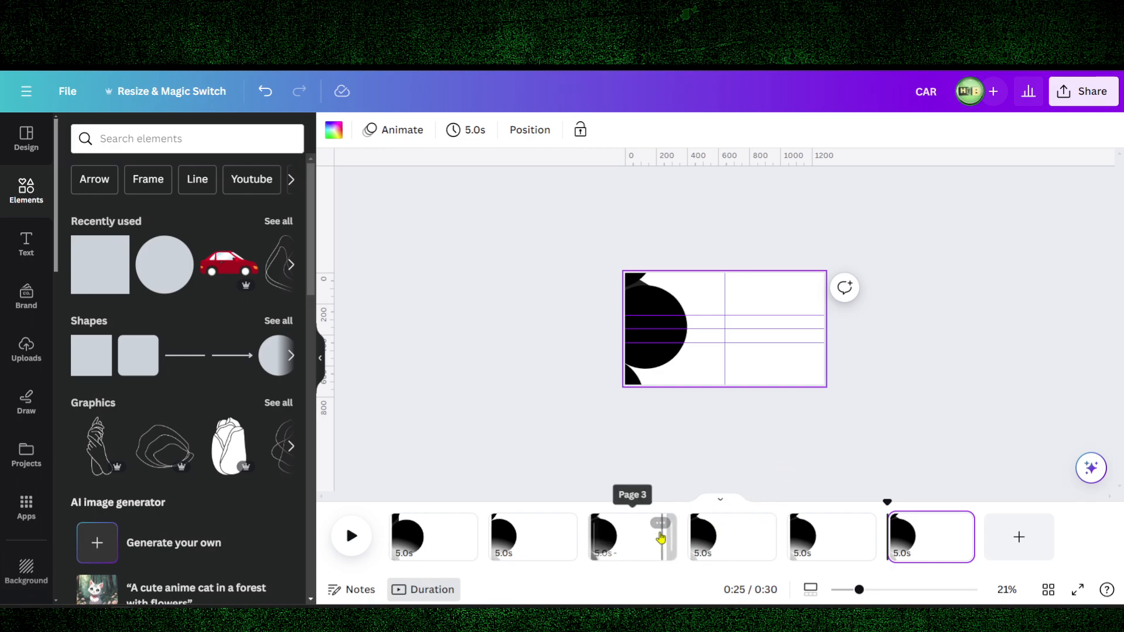
Rotate the grouped shape further clockwise on page 4 and on page 5
{"action": "left_click", "coordinate": [704, 534]}
{"action": "left_click", "coordinate": [638, 353]}
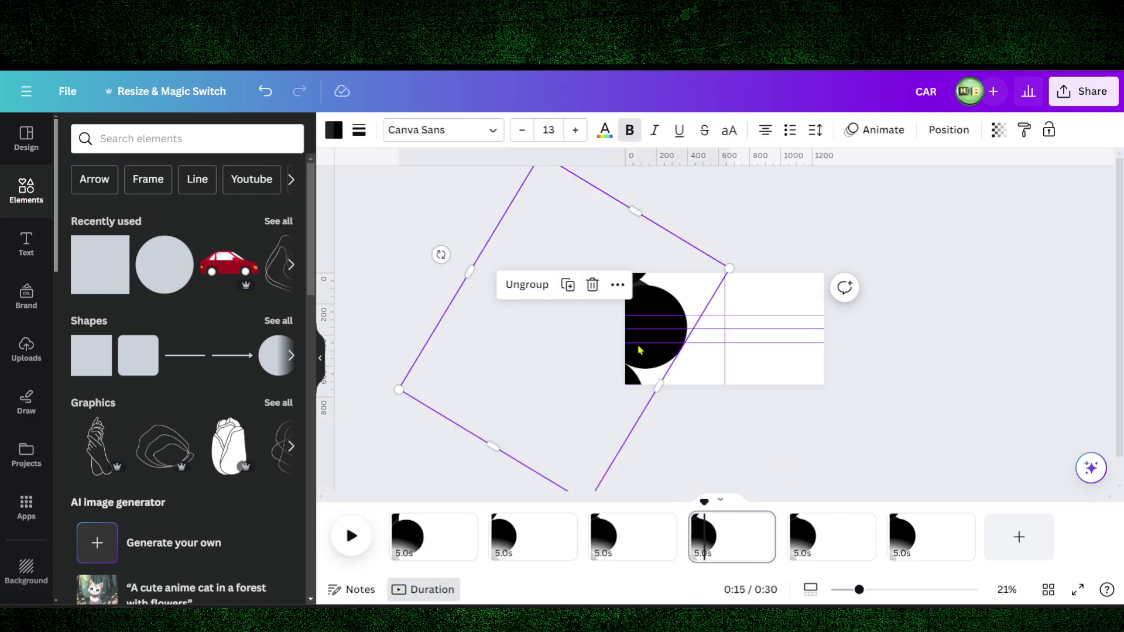
{"action": "left_click_drag", "start_coordinate": [441, 254], "coordinate": [561, 250]}
{"action": "left_click", "coordinate": [812, 533]}
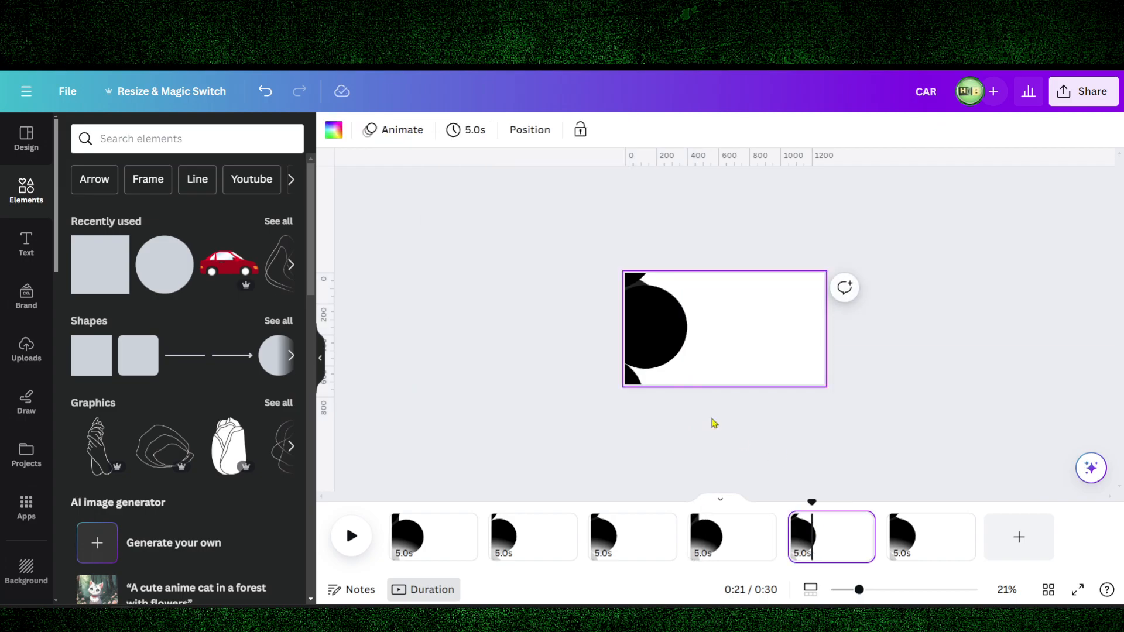
{"action": "left_click", "coordinate": [647, 328]}
{"action": "left_click_drag", "start_coordinate": [441, 255], "coordinate": [567, 236]}
Rotate the grouped shape on page 6 until its frame is nearly upright, and deselect it
{"action": "left_click", "coordinate": [909, 530]}
{"action": "left_click", "coordinate": [661, 317]}
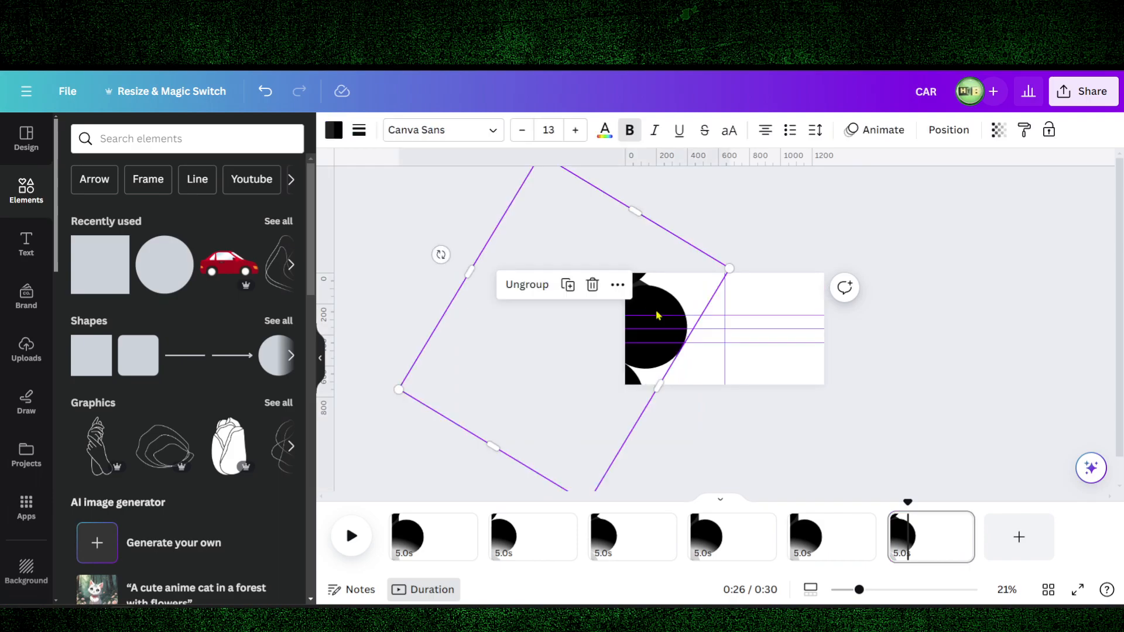
{"action": "left_click_drag", "start_coordinate": [460, 252], "coordinate": [565, 244]}
{"action": "left_click", "coordinate": [718, 330]}
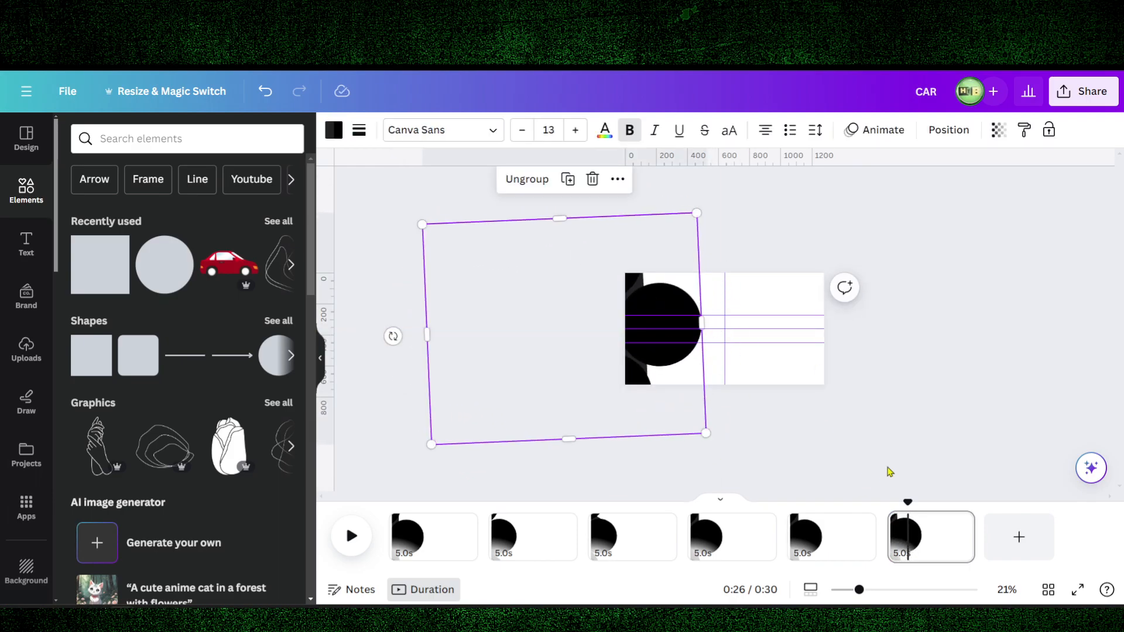
{"action": "left_click", "coordinate": [918, 456]}
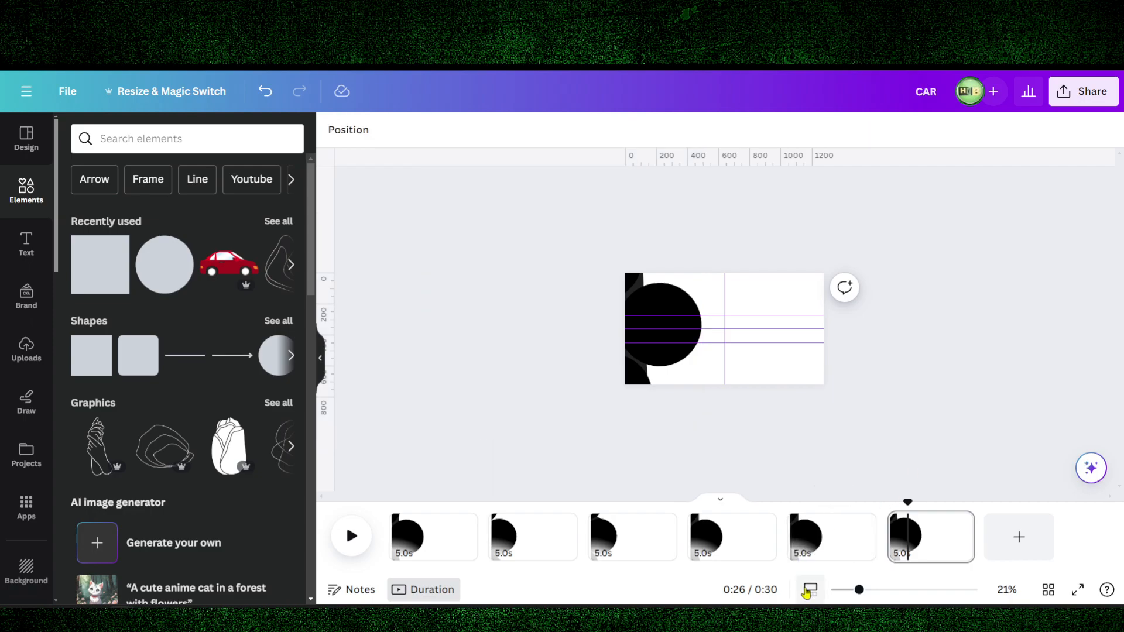
Shrink the timeline's page thumbnails and move the playhead to the very beginning of page 1
{"action": "mouse_move", "coordinate": [858, 589]}
{"action": "left_mouse_down"}
{"action": "mouse_move", "coordinate": [881, 591]}
{"action": "mouse_move", "coordinate": [845, 590]}
{"action": "left_mouse_up"}
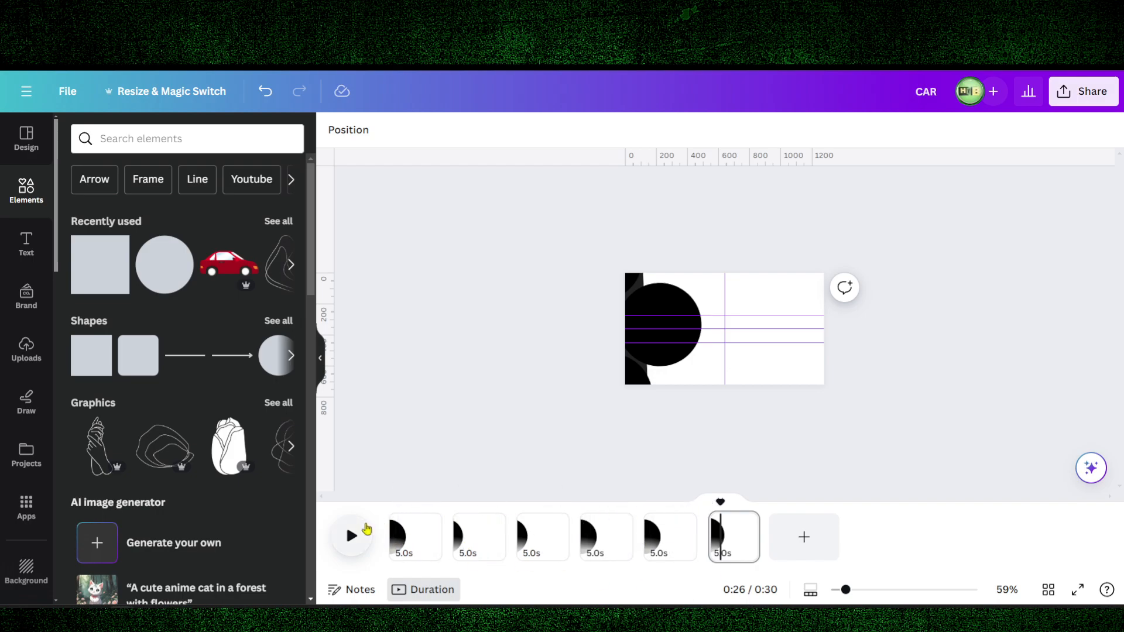
{"action": "left_click", "coordinate": [402, 513]}
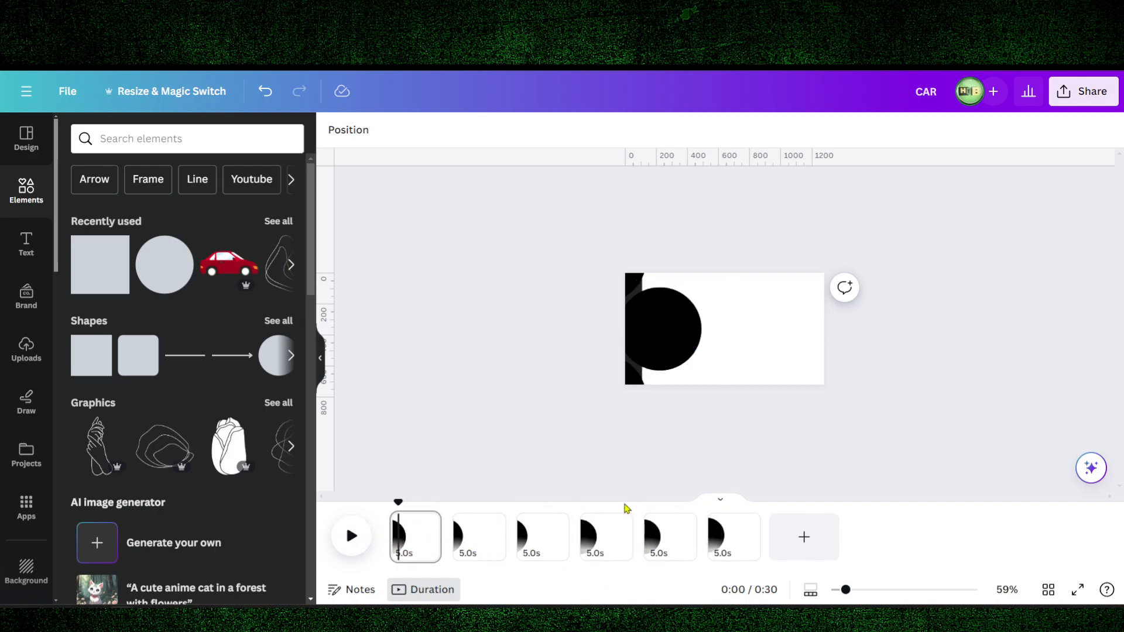
{"action": "left_click_drag", "start_coordinate": [391, 507], "coordinate": [333, 510]}
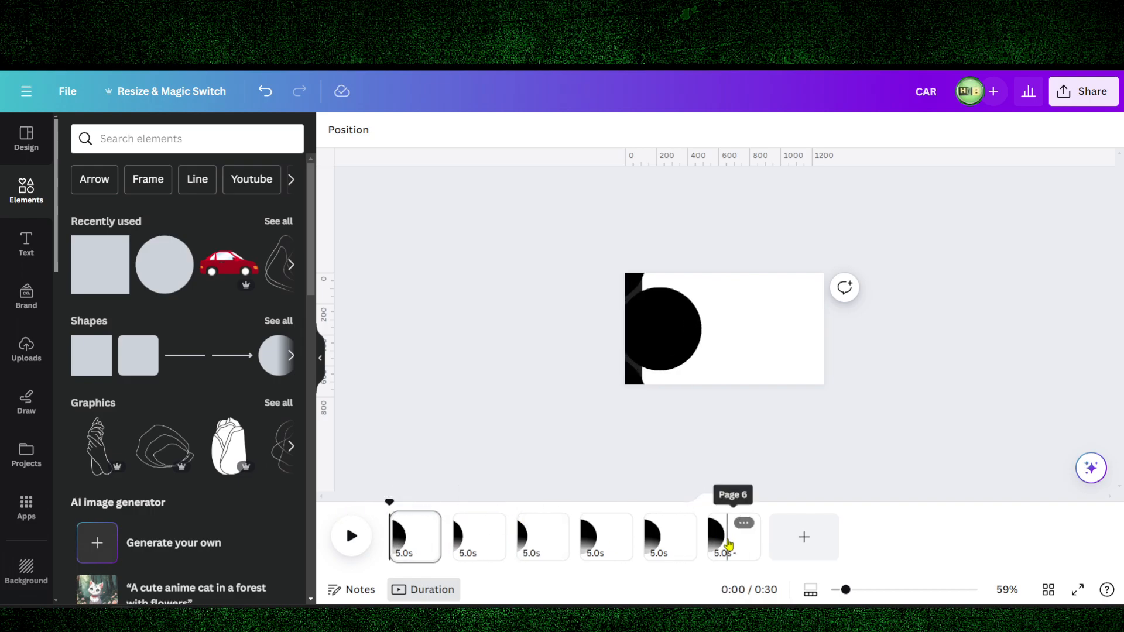
{"action": "left_click", "coordinate": [1048, 590]}
{"action": "left_click_drag", "start_coordinate": [900, 406], "coordinate": [255, 184]}
{"action": "left_click_drag", "start_coordinate": [995, 279], "coordinate": [157, 184]}
{"action": "right_click", "coordinate": [157, 184]}
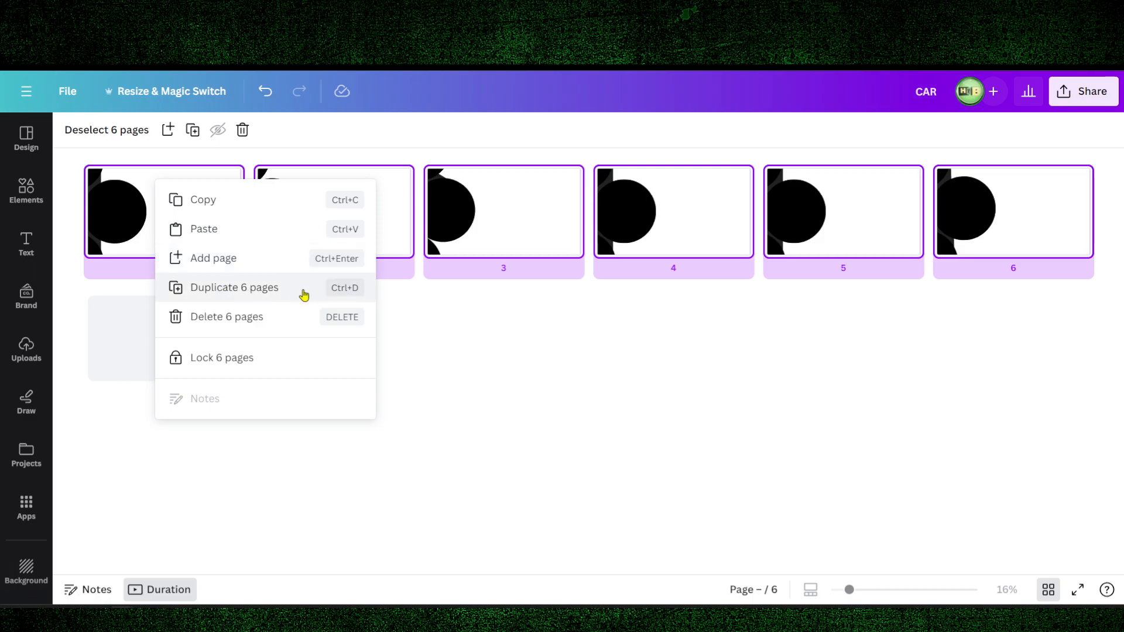
{"action": "left_click", "coordinate": [758, 481]}
{"action": "left_click", "coordinate": [1050, 590]}
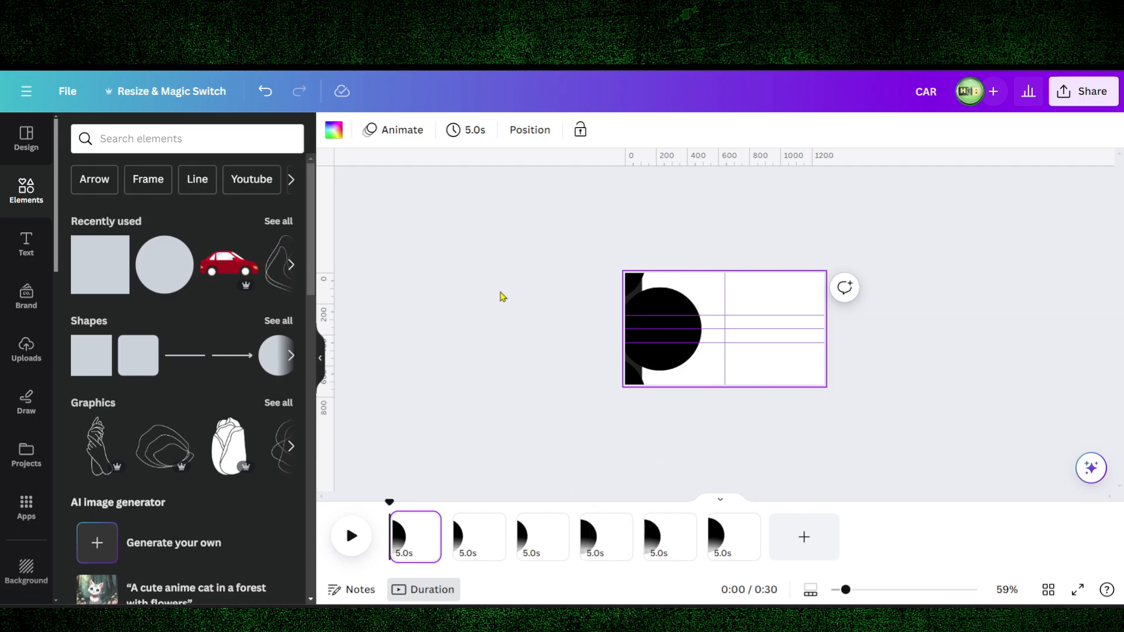
Set the page timing to 3.0 s and apply it to all six pages
{"action": "left_click", "coordinate": [467, 130]}
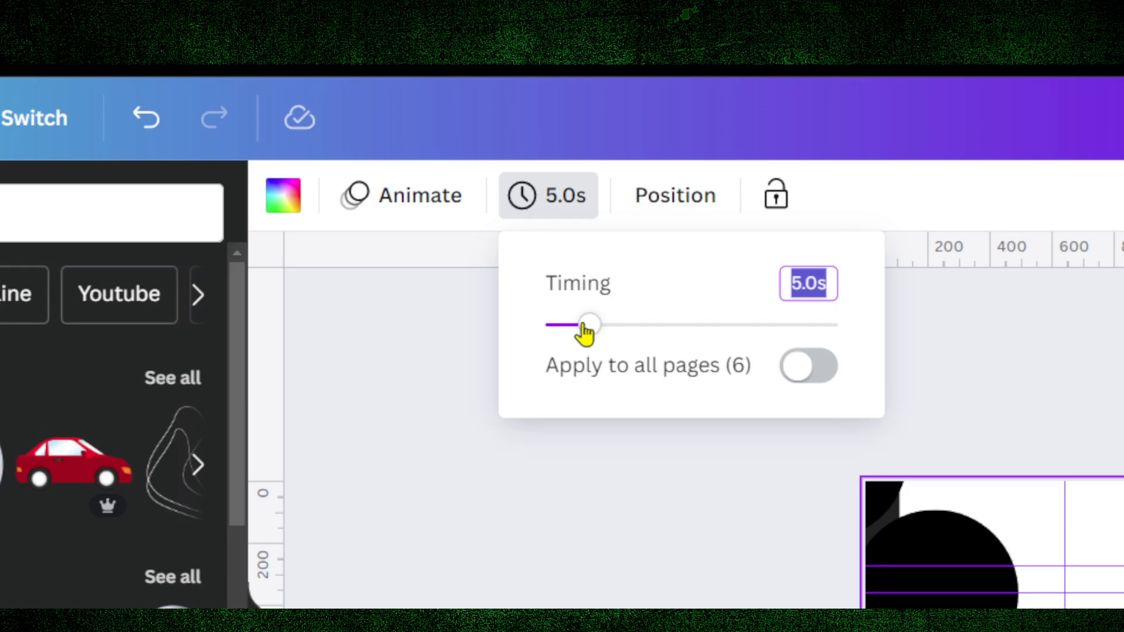
{"action": "left_click_drag", "start_coordinate": [585, 333], "coordinate": [572, 329]}
{"action": "left_click", "coordinate": [801, 367]}
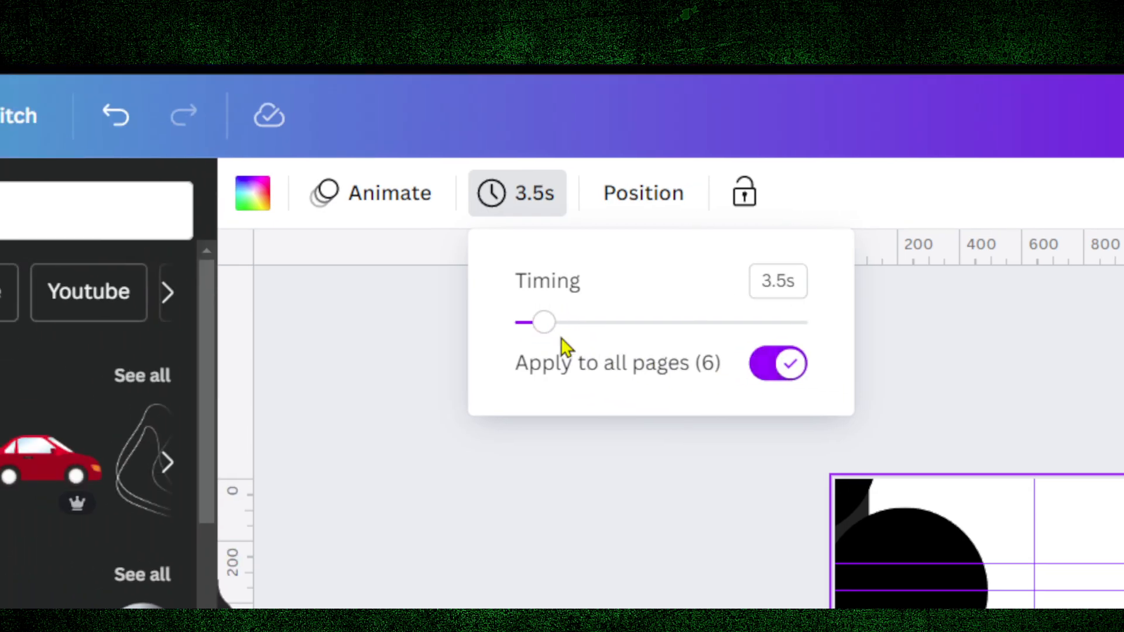
{"action": "left_click_drag", "start_coordinate": [545, 329], "coordinate": [537, 328]}
{"action": "left_click", "coordinate": [763, 282]}
{"action": "key", "text": "BackSpace"}
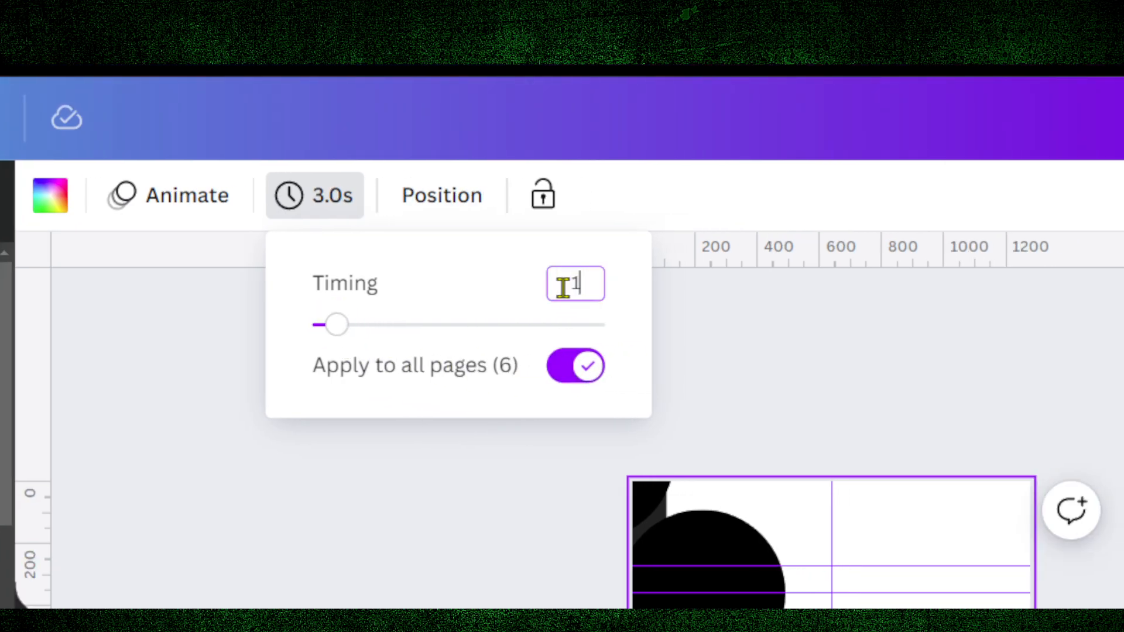
{"action": "type", "text": "1"}
{"action": "left_click", "coordinate": [568, 317]}
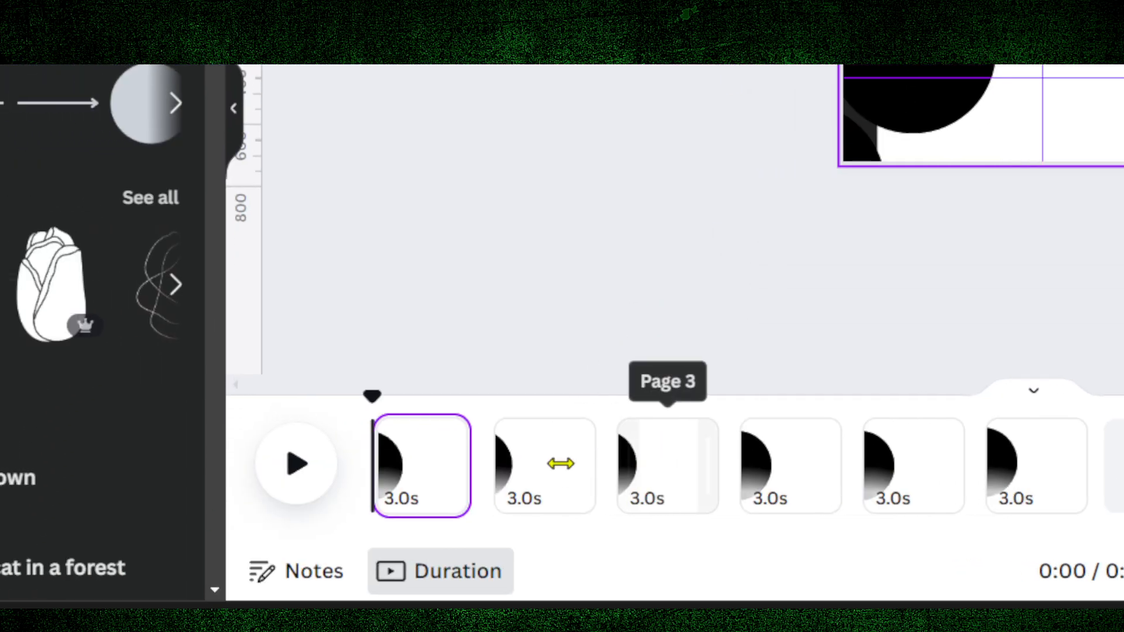
Add a Match & Move transition between pages 1 and 2 and between pages 2 and 3
{"action": "left_click", "coordinate": [564, 485]}
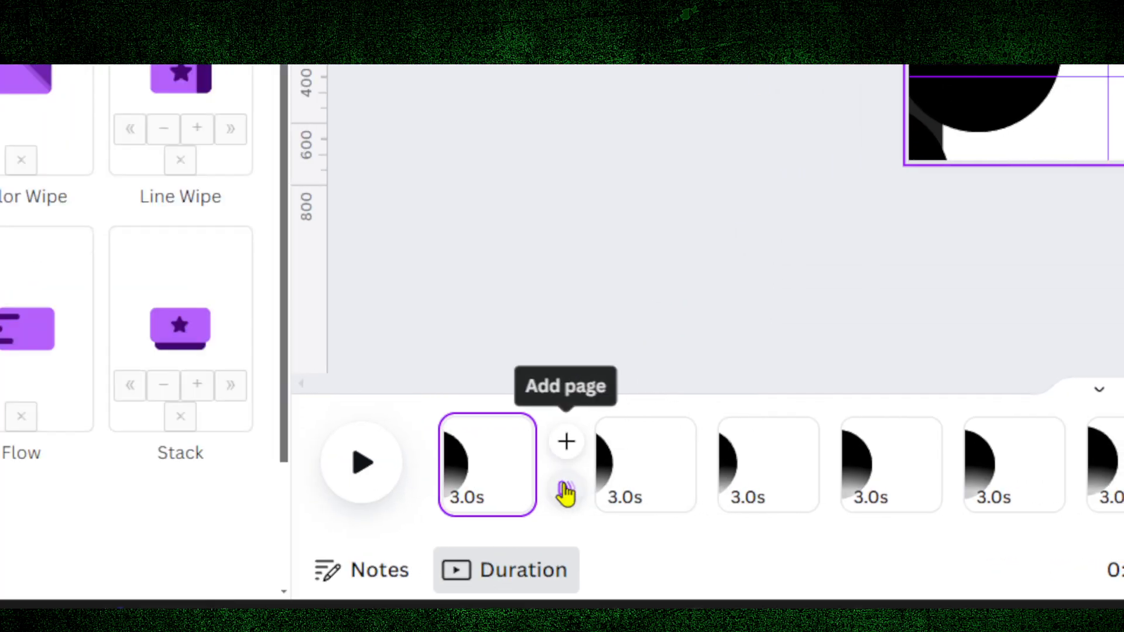
{"action": "left_click", "coordinate": [205, 257]}
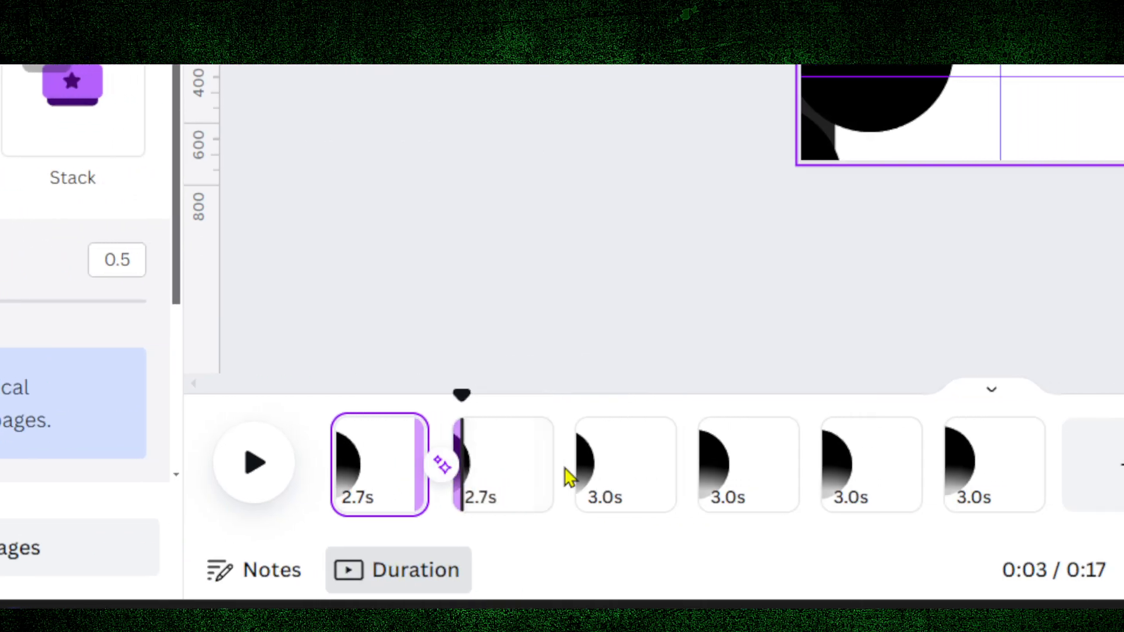
{"action": "mouse_move", "coordinate": [616, 468]}
{"action": "left_click", "coordinate": [574, 485]}
{"action": "left_click", "coordinate": [201, 292]}
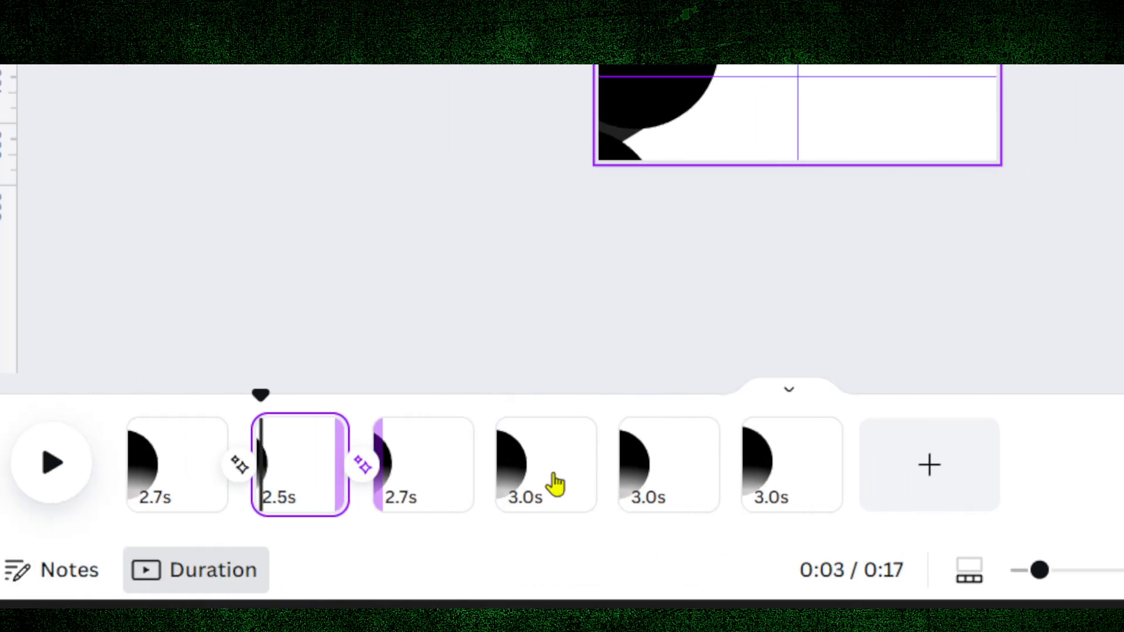
Add Match & Move transitions between pages 3 and 4, 4 and 5, and 5 and 6, and preview the animation from the start
{"action": "mouse_move", "coordinate": [693, 467]}
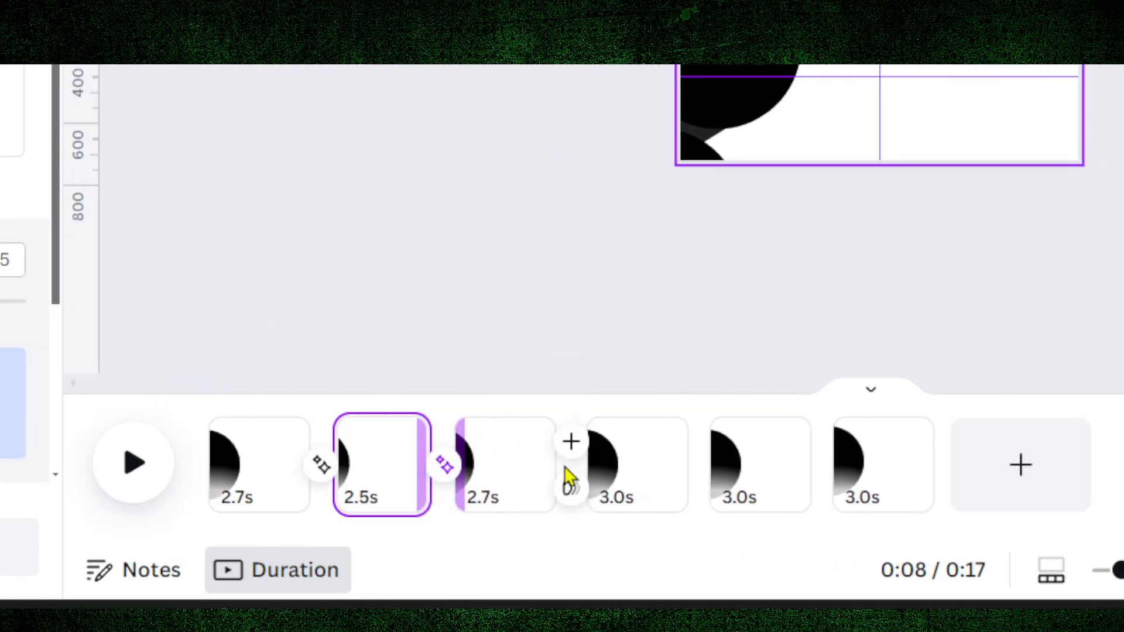
{"action": "left_click", "coordinate": [578, 488]}
{"action": "left_click", "coordinate": [194, 223]}
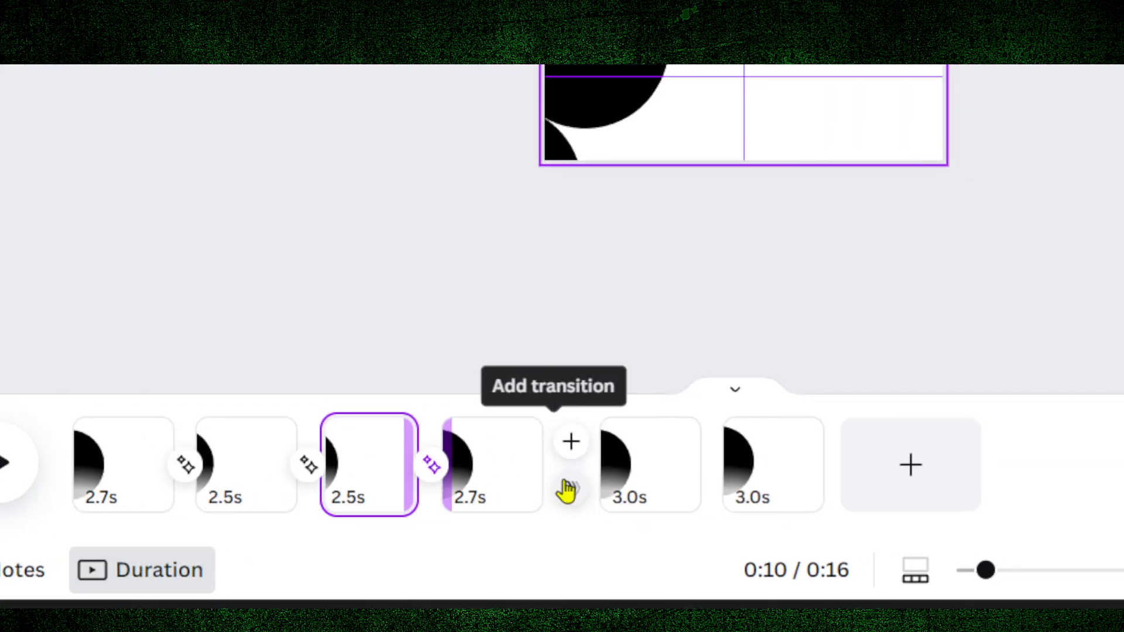
{"action": "left_click", "coordinate": [569, 489]}
{"action": "left_click", "coordinate": [241, 346]}
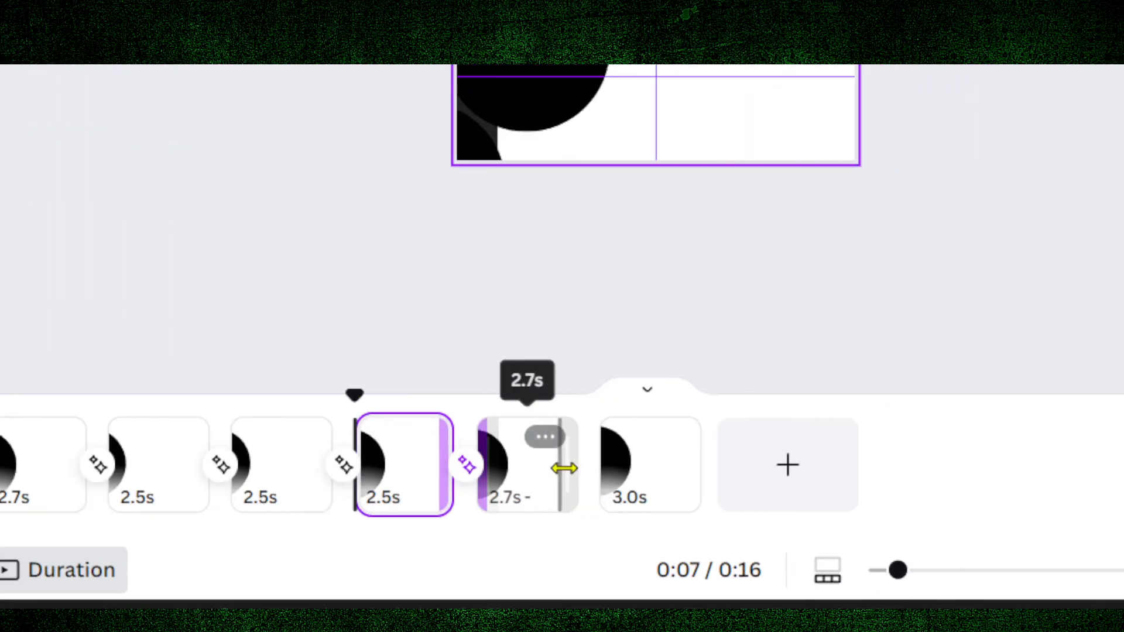
{"action": "left_click", "coordinate": [582, 442]}
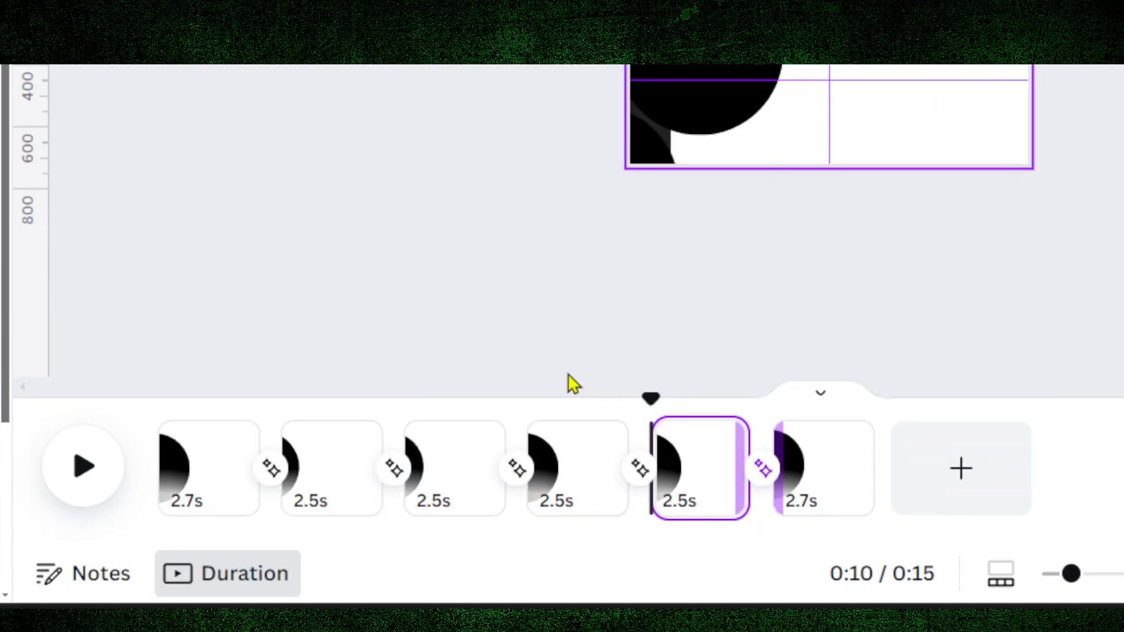
{"action": "left_click_drag", "start_coordinate": [649, 397], "coordinate": [135, 397]}
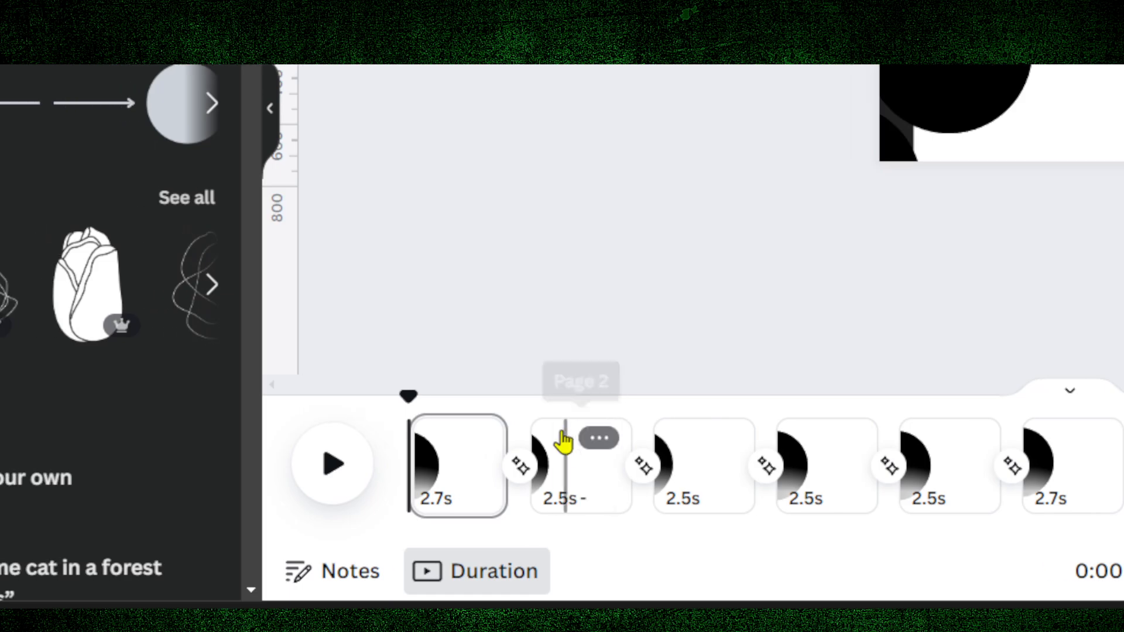
{"action": "left_click", "coordinate": [326, 451]}
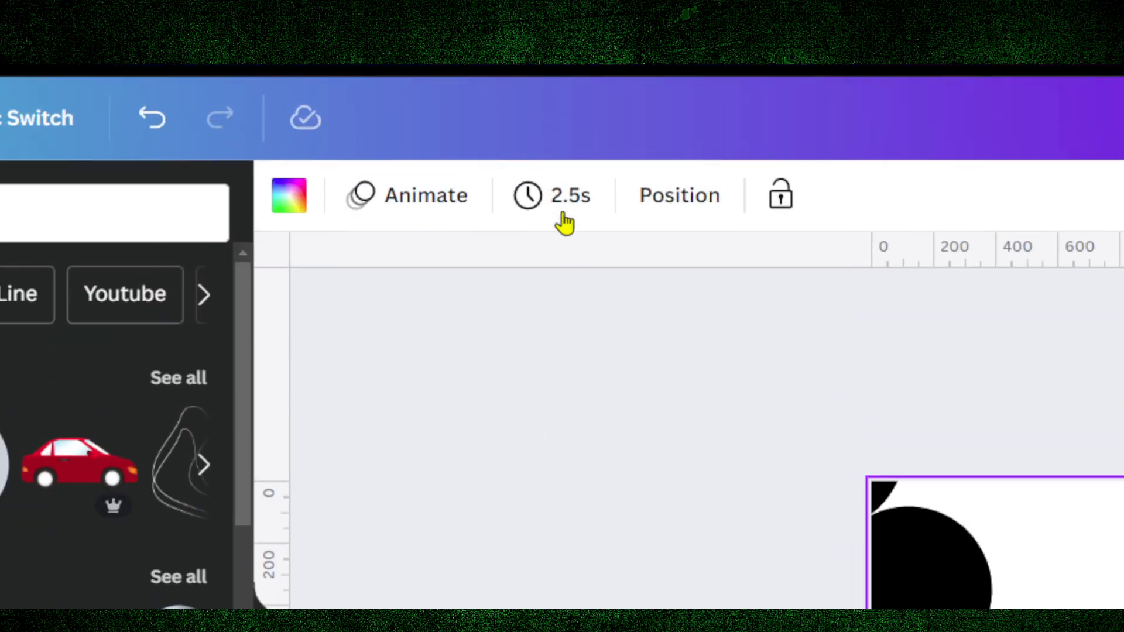
Set the timing of all six pages to 1.5 s and play the animation from the beginning
{"action": "left_click", "coordinate": [563, 214]}
{"action": "left_click", "coordinate": [595, 355]}
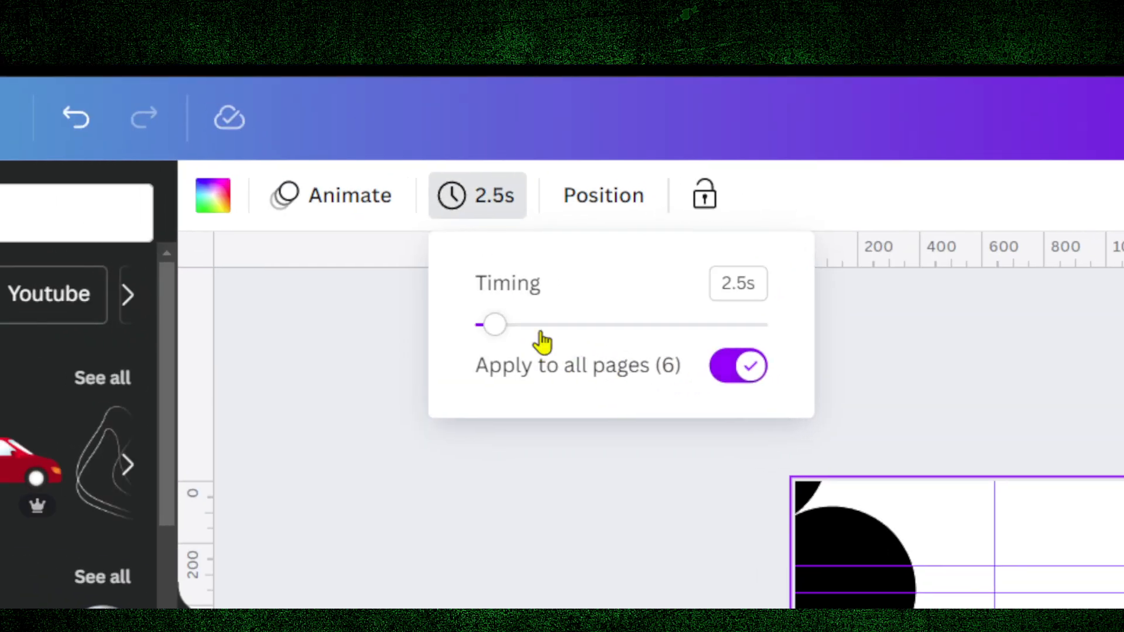
{"action": "left_click", "coordinate": [603, 262]}
{"action": "left_click", "coordinate": [603, 262]}
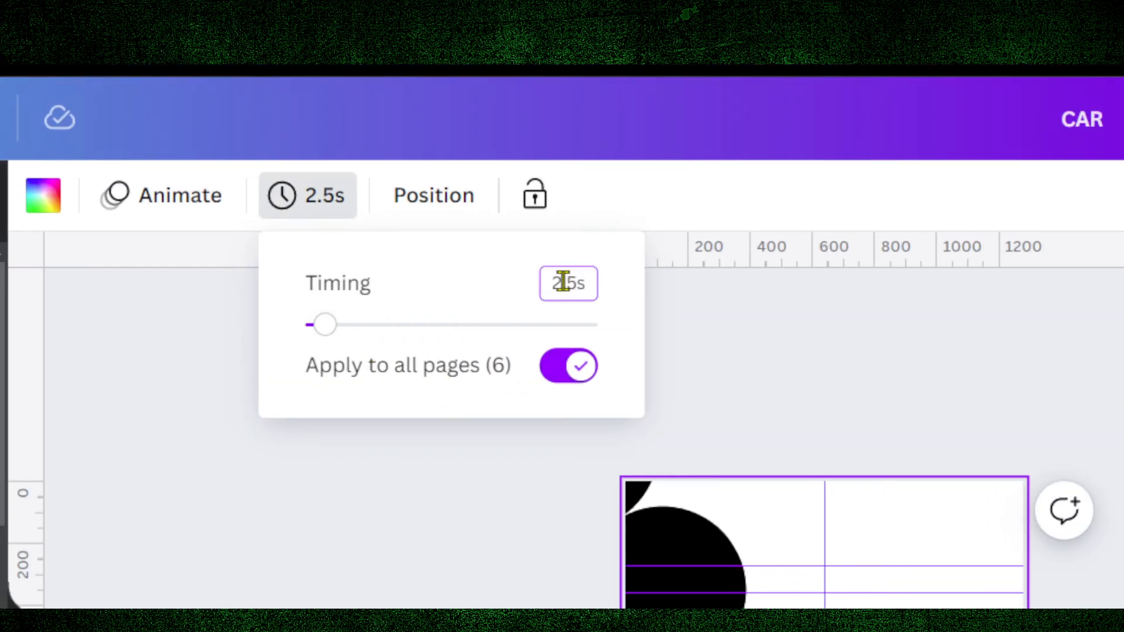
{"action": "left_click", "coordinate": [557, 285]}
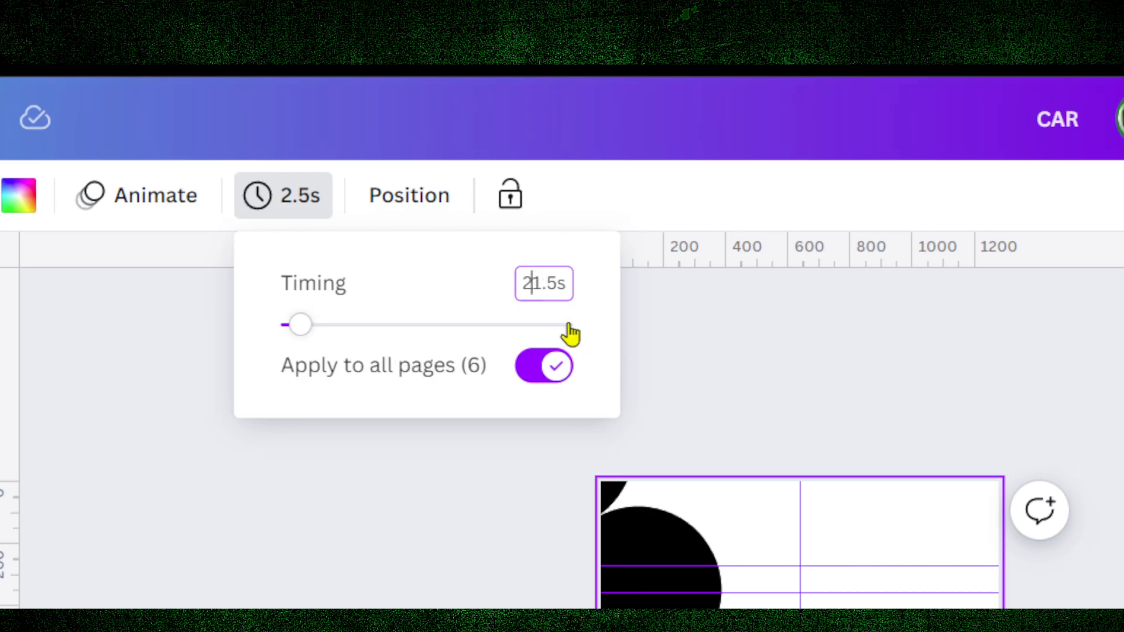
{"action": "left_click", "coordinate": [465, 312]}
{"action": "left_click", "coordinate": [449, 492]}
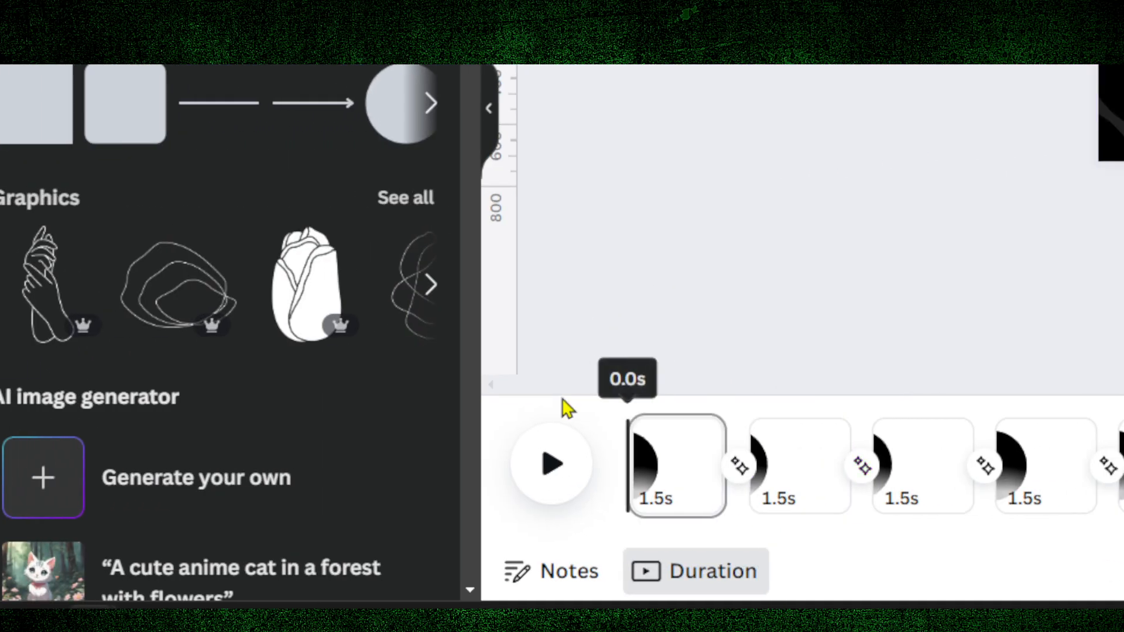
{"action": "left_click", "coordinate": [234, 445]}
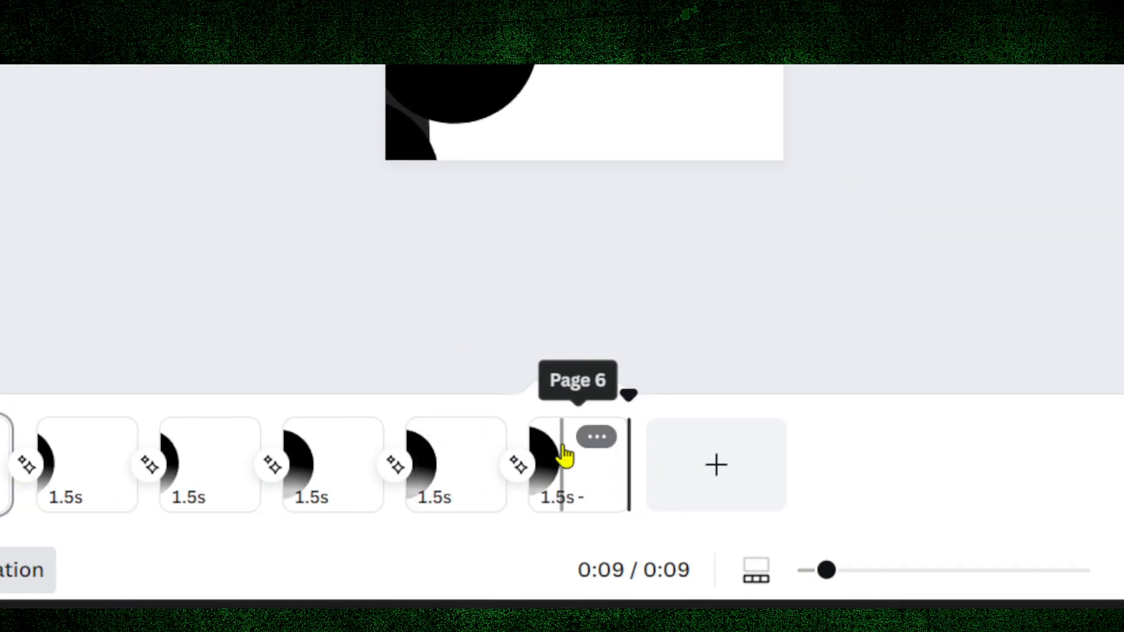
Reposition the grouped shape on page 6 so its visible circle is vertically centred on the middle horizontal guide
{"action": "left_click", "coordinate": [564, 456]}
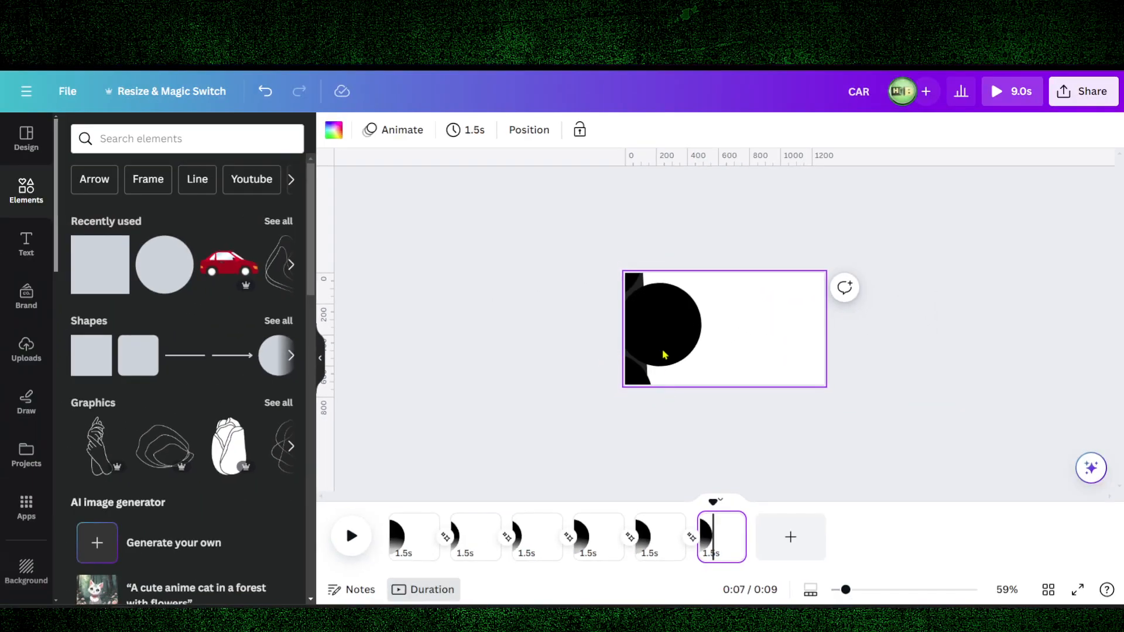
{"action": "left_click", "coordinate": [666, 354]}
{"action": "left_click_drag", "start_coordinate": [648, 356], "coordinate": [627, 308]}
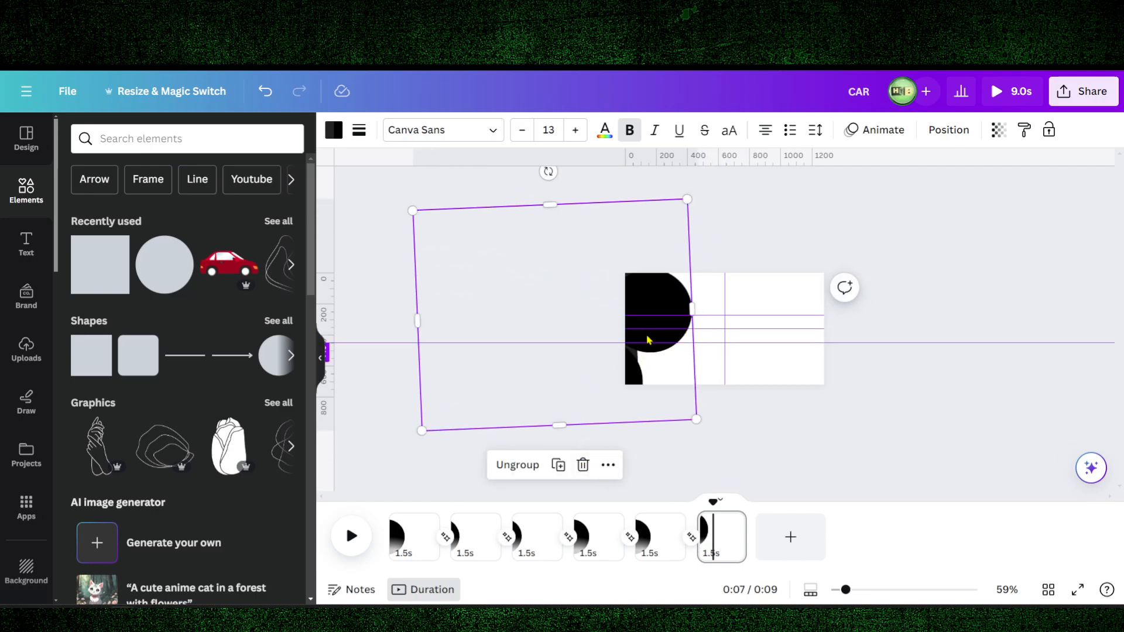
{"action": "left_click_drag", "start_coordinate": [647, 350], "coordinate": [656, 371]}
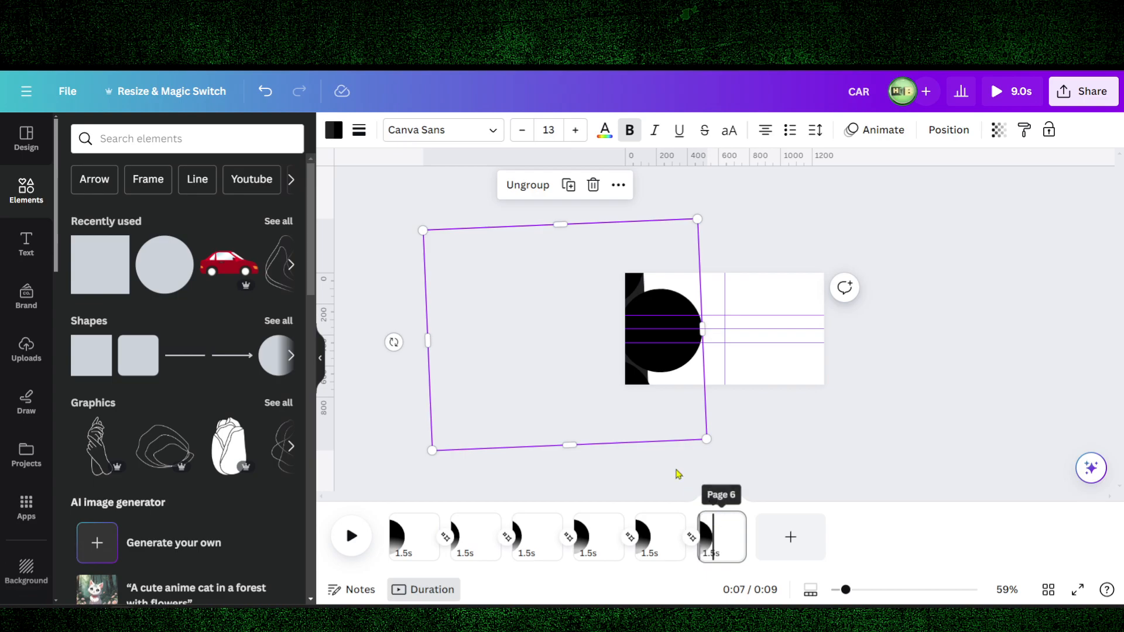